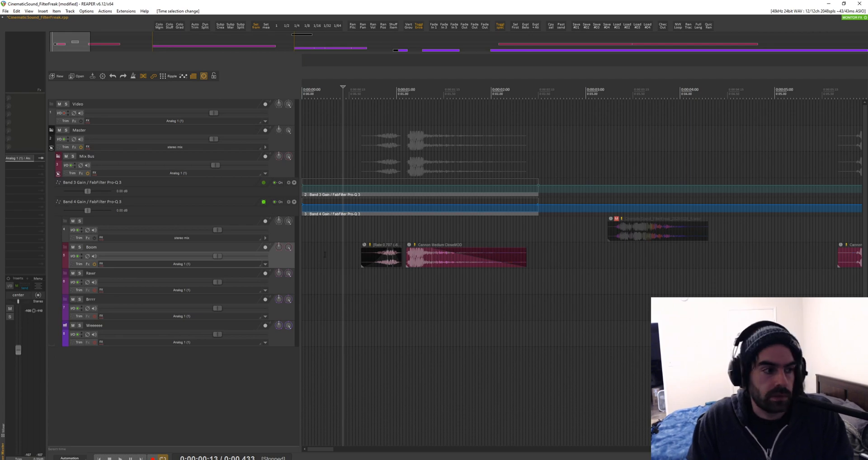
mouse_move(324, 257)
mouse_down()
mouse_move(348, 258)
mouse_move(321, 258)
mouse_up()
click(348, 258)
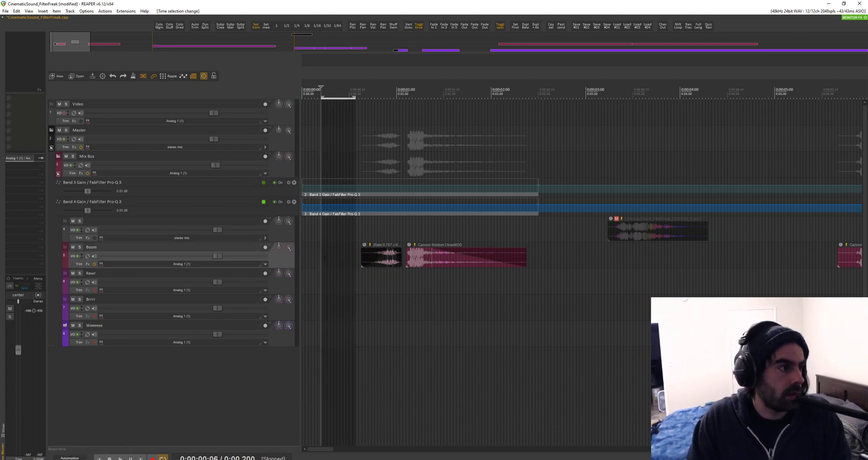
click(336, 259)
click(346, 259)
click(352, 259)
click(349, 259)
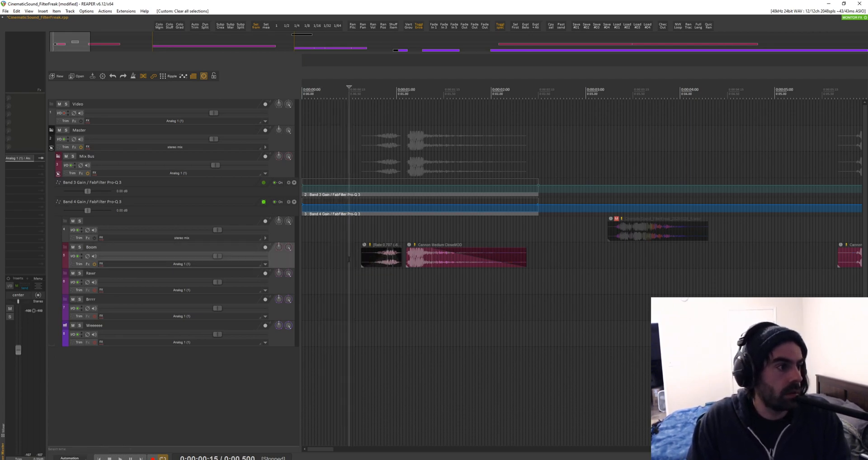
scroll(349, 259, up, 3)
click(377, 259)
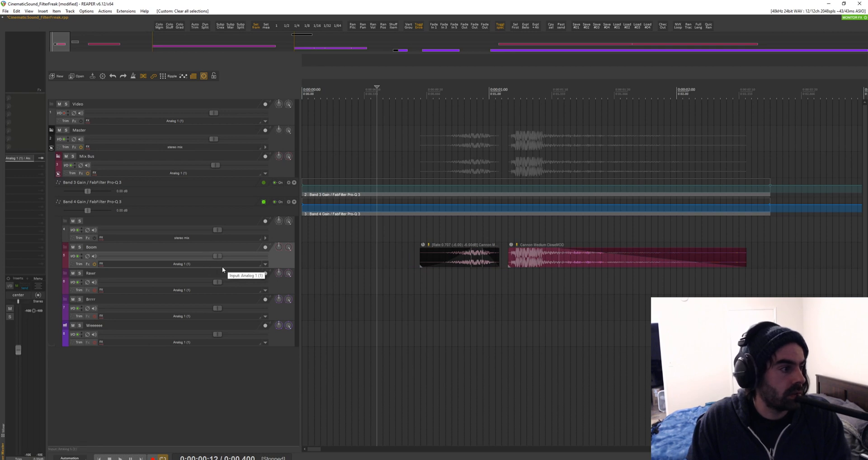
Step: Increase the Boom track's height to enlarge the waveforms of its two cannon items
drag(223, 268, 225, 321)
click(389, 273)
drag(335, 274, 837, 299)
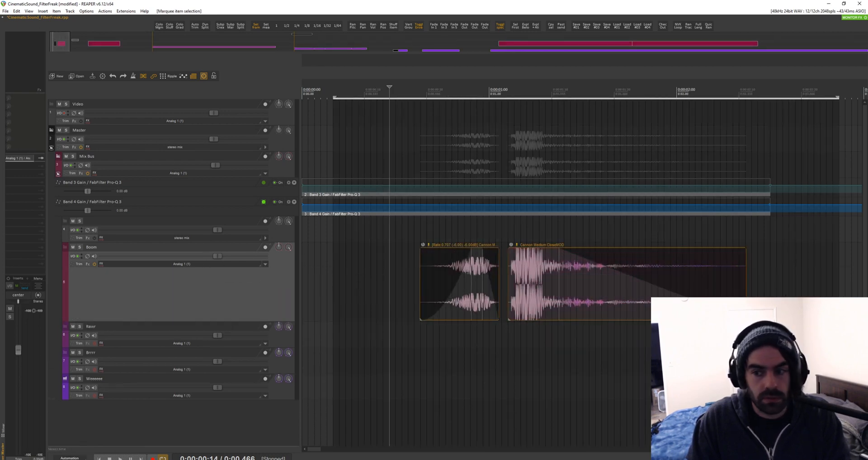
click(777, 276)
scroll(777, 276, down, 2)
click(559, 274)
key(Escape)
click(583, 275)
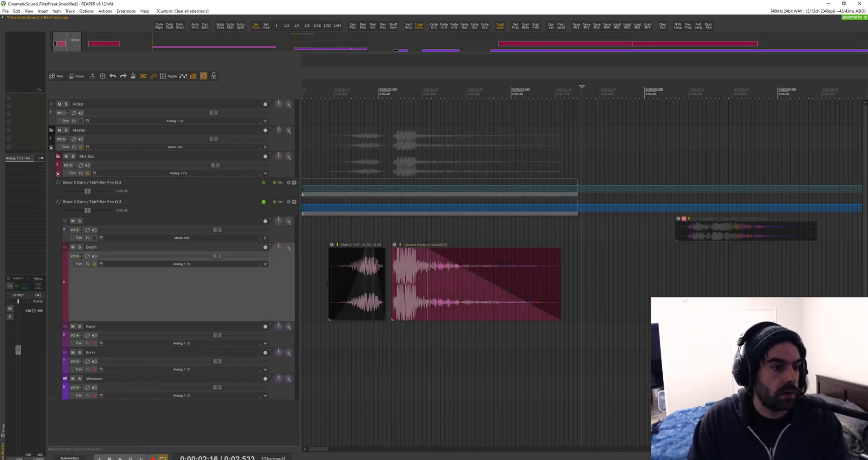
Step: Bypass all effects on the Boom track and mute its first, shorter cannon item
click(94, 264)
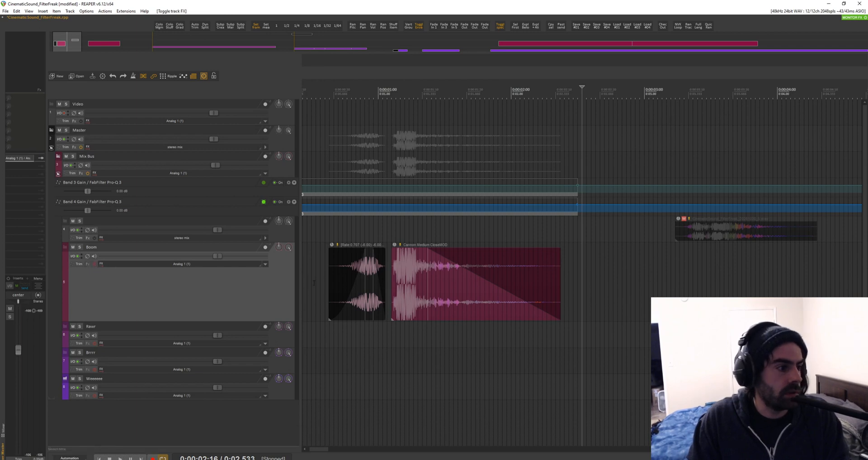
click(358, 267)
key(m)
key(Escape)
Step: Play the remaining cannon item without the Boom effects, starting from about 0.33 s
click(338, 267)
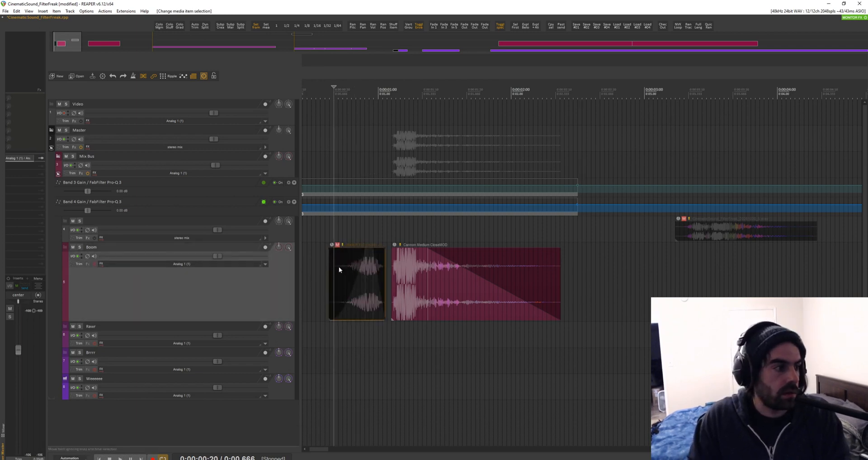
scroll(338, 267, left, 1)
click(368, 270)
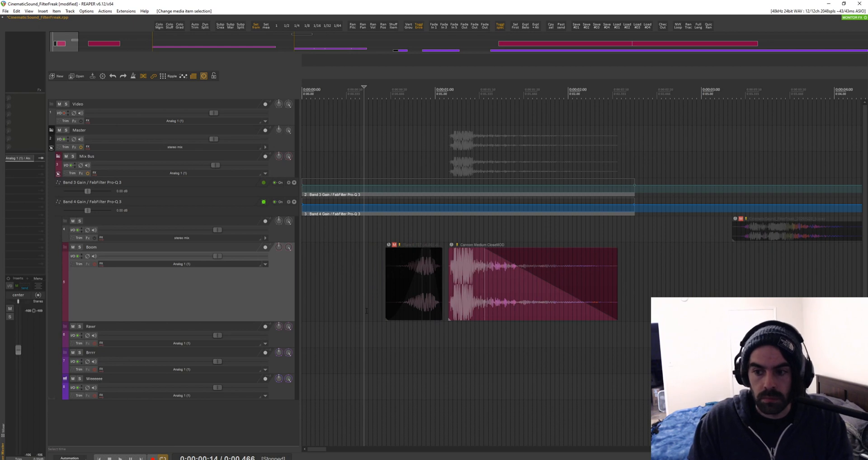
click(346, 273)
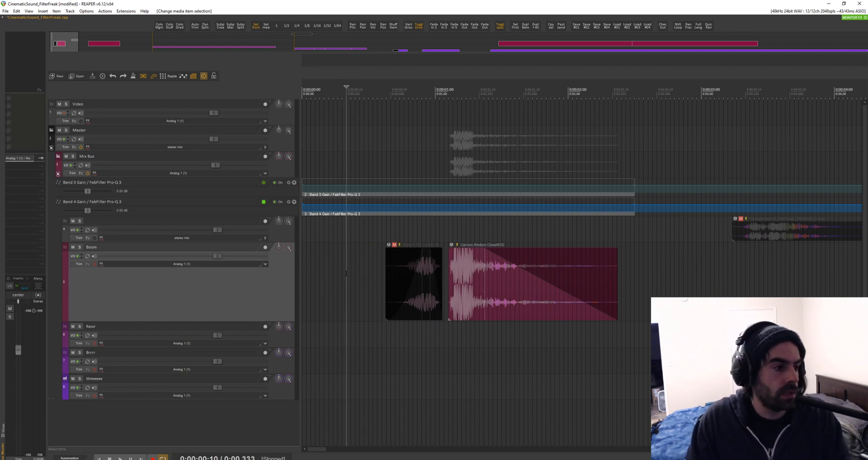
key(space)
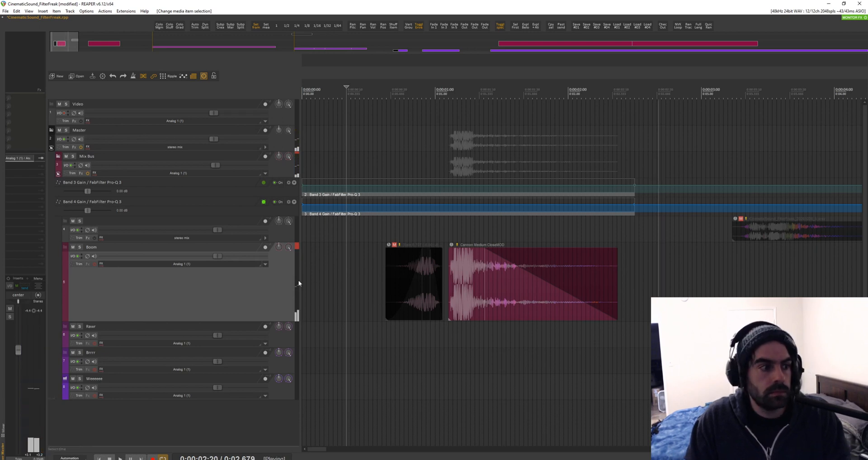
key(space)
Step: Bypass the Mix Bus track's effects and switch them back on
click(329, 280)
click(88, 175)
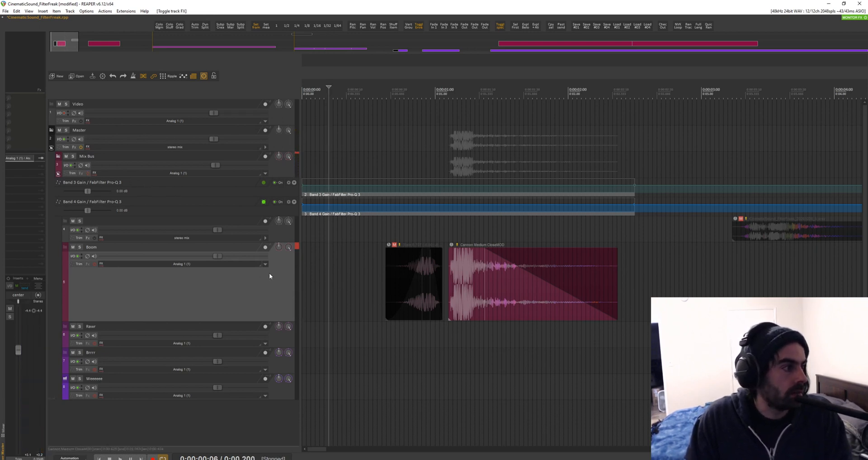
click(377, 273)
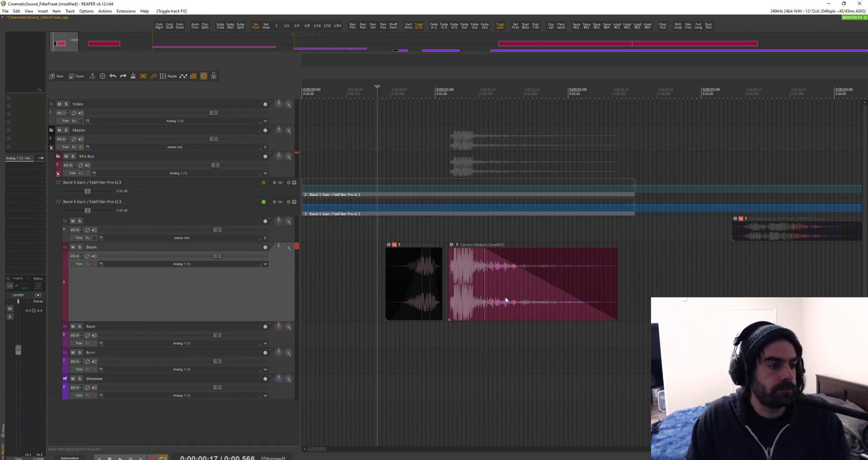
click(89, 173)
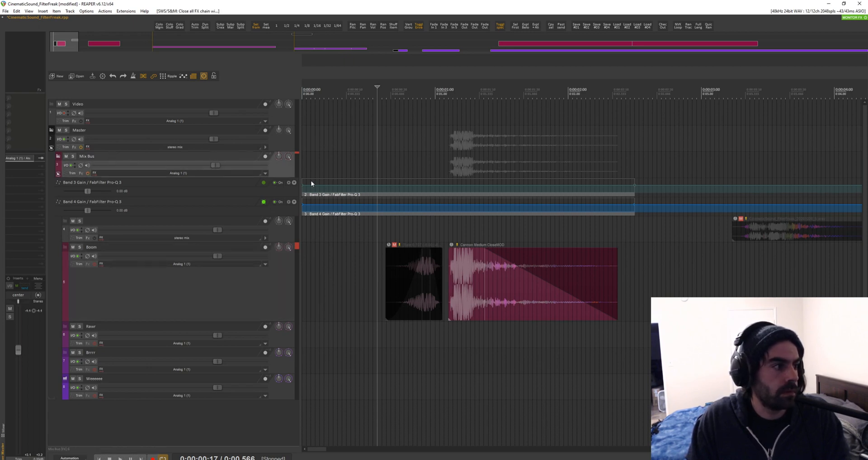
Step: Inspect the effects chains of the Mix Bus and Master tracks, including FabFilter Pro-Q 3 and Oxford Limiter
key(f)
click(429, 82)
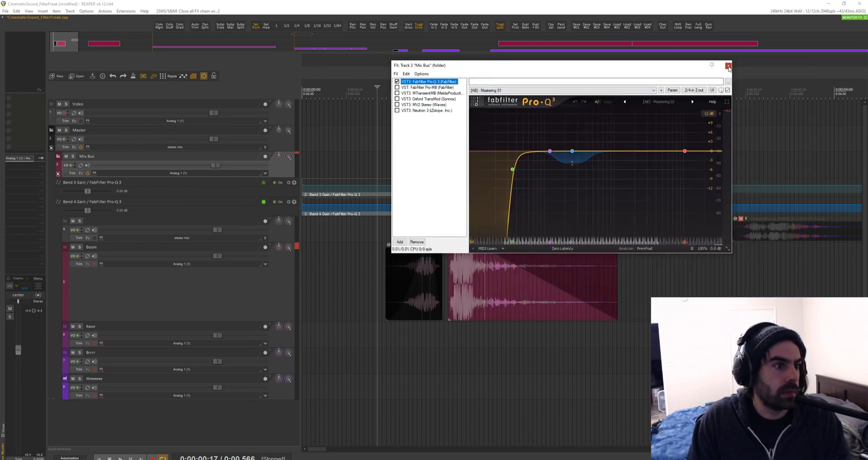
key(f)
click(128, 140)
key(f)
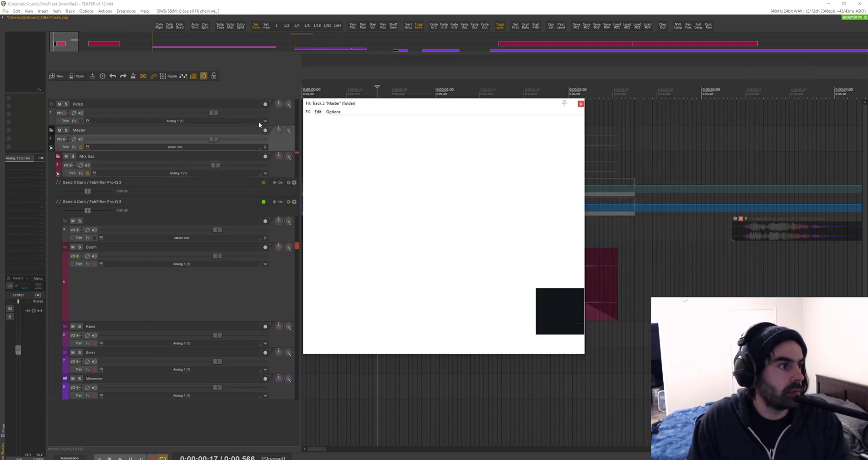
click(334, 143)
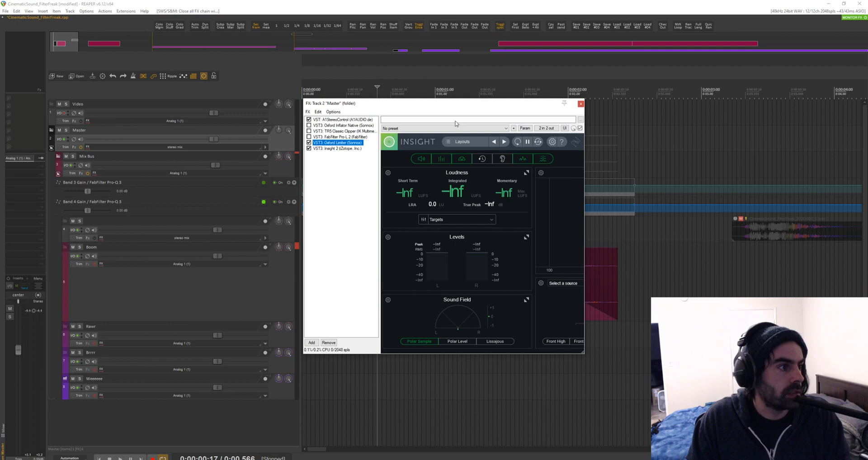
key(f)
Step: Open the Boom track's effects chain and take the track's effects out of bypass
click(350, 284)
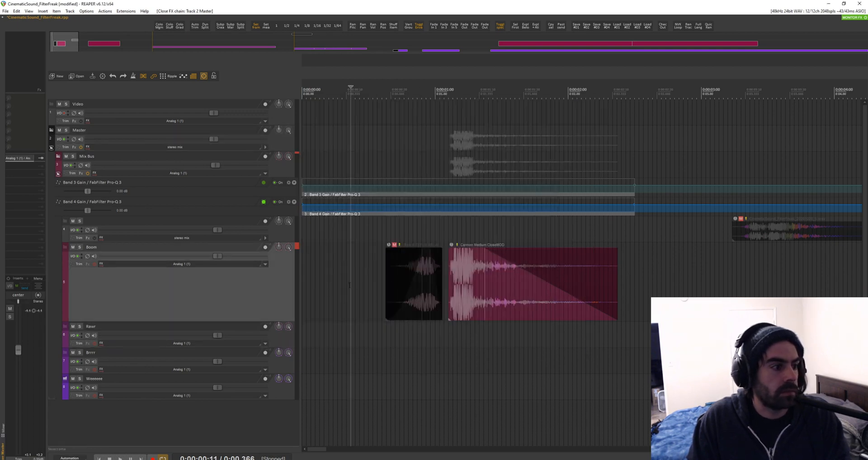
mouse_move(311, 272)
mouse_down()
mouse_move(663, 266)
mouse_move(359, 283)
mouse_move(639, 274)
mouse_move(378, 278)
mouse_up()
click(639, 275)
key(f)
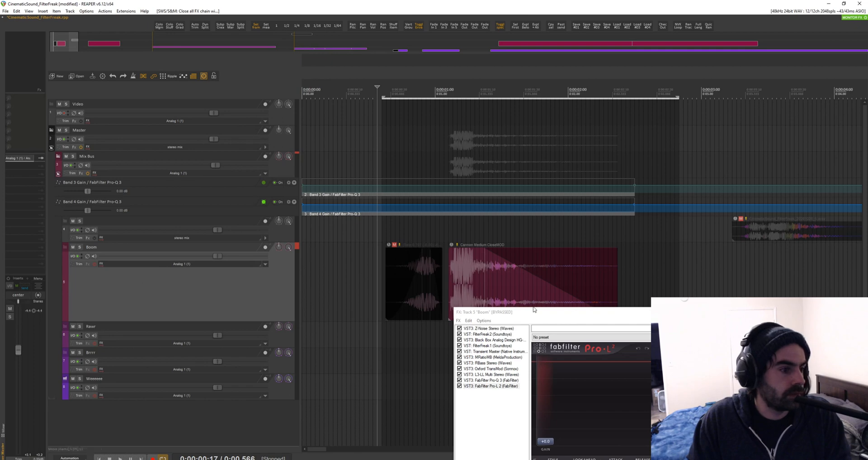
drag(535, 310, 442, 41)
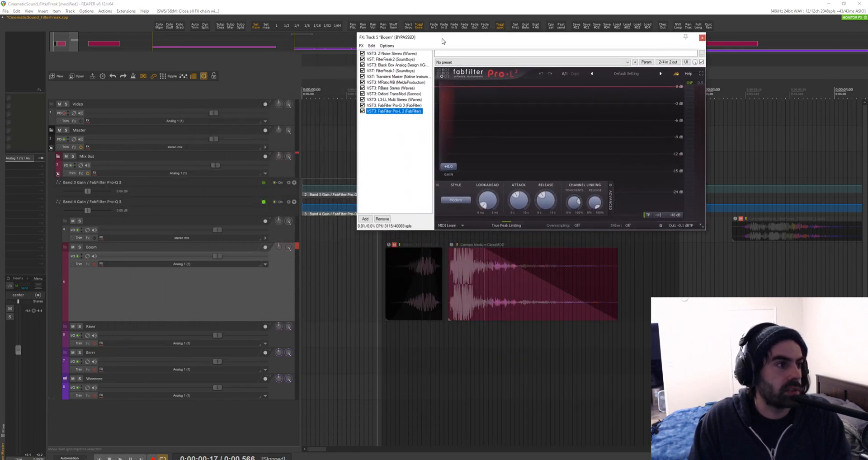
click(94, 264)
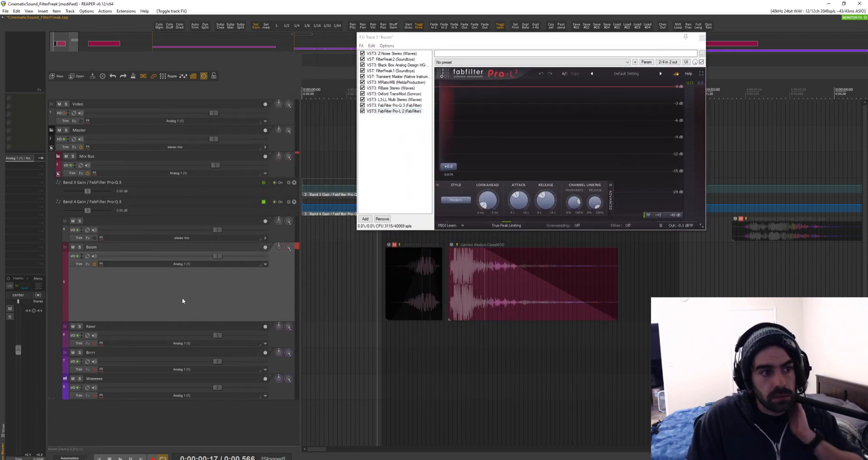
Step: Bypass every plug-in in the Boom chain except Z-Noise and set the Z-Noise threshold to 2.7
drag(536, 38, 550, 32)
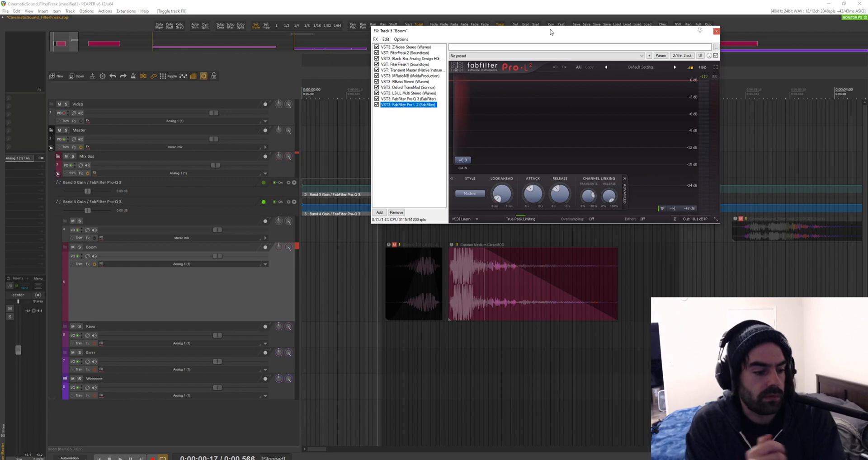
drag(535, 34, 568, 32)
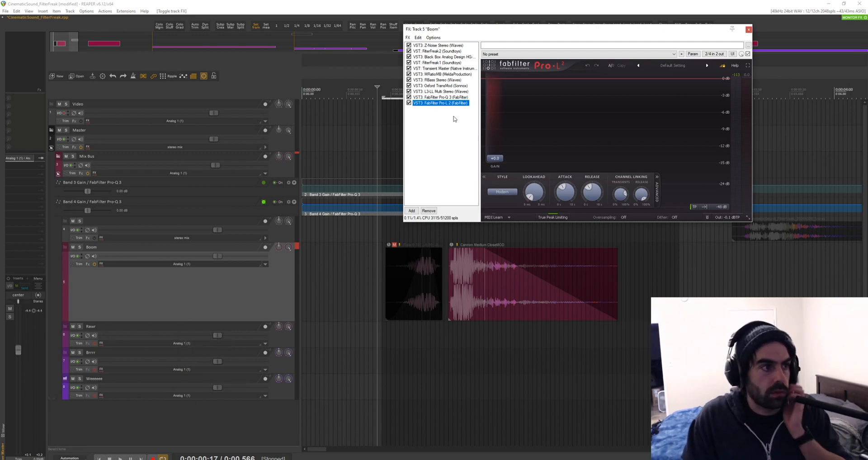
click(438, 45)
drag(548, 32, 604, 34)
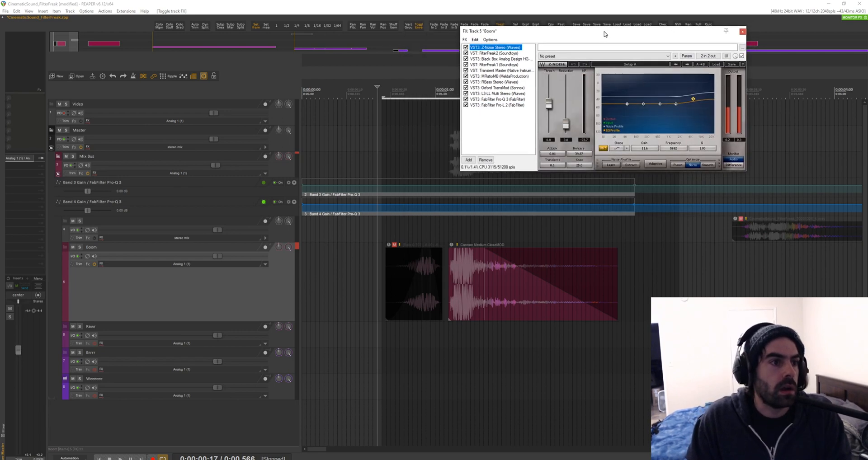
click(488, 53)
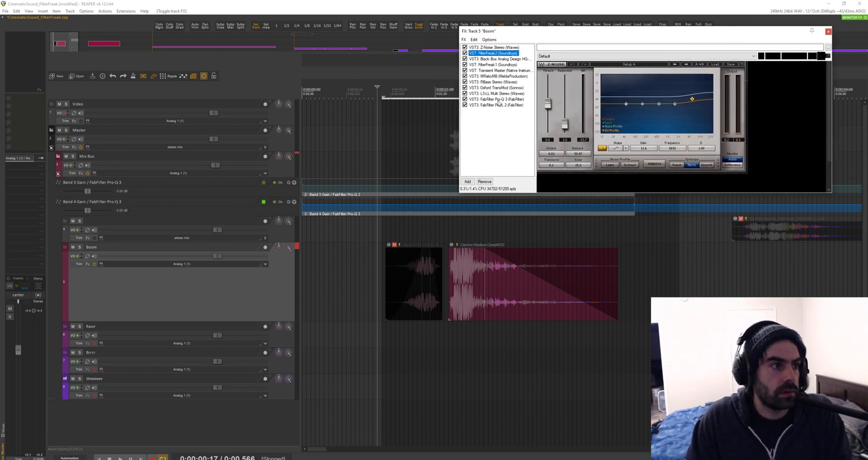
drag(464, 53, 466, 83)
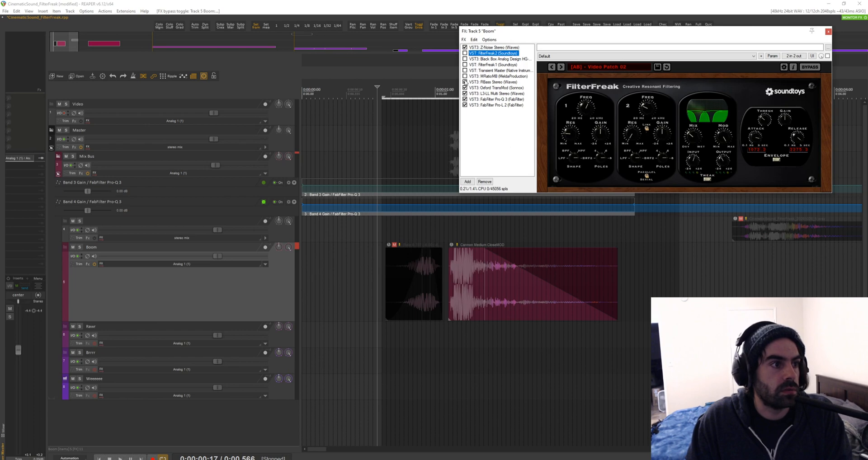
click(492, 47)
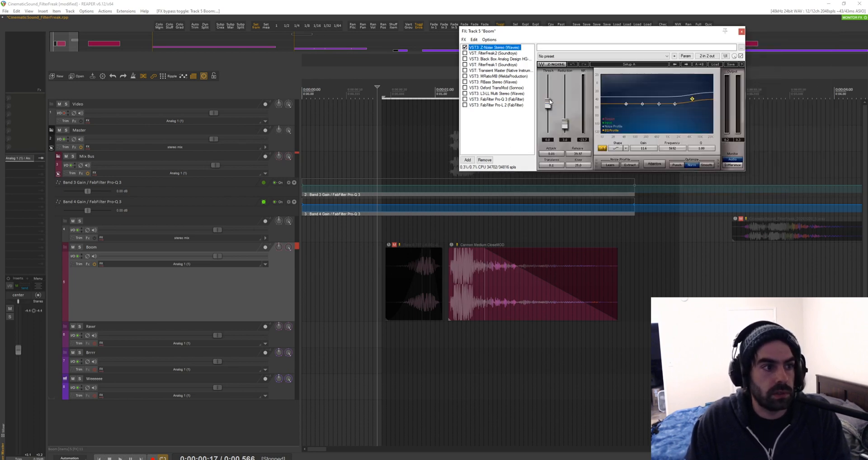
click(548, 102)
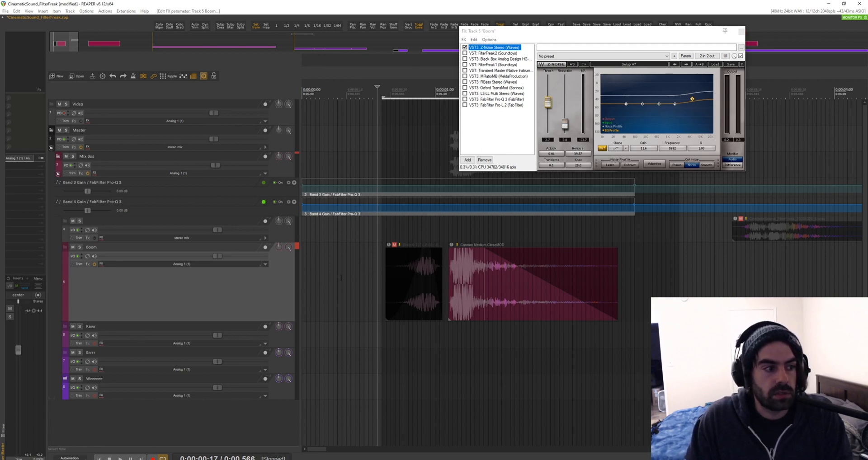
Step: Loop a section around the cannon hit and compare the sound with Z-Noise bypassed and enabled
drag(344, 280, 676, 281)
click(465, 47)
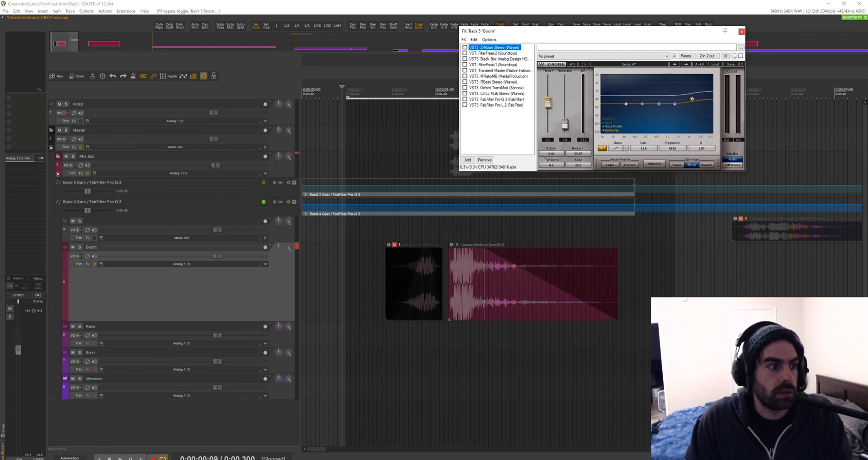
key(space)
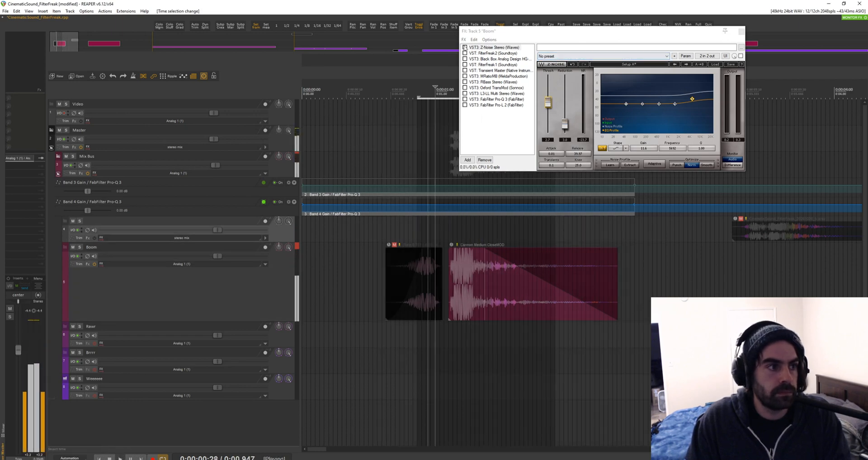
click(465, 47)
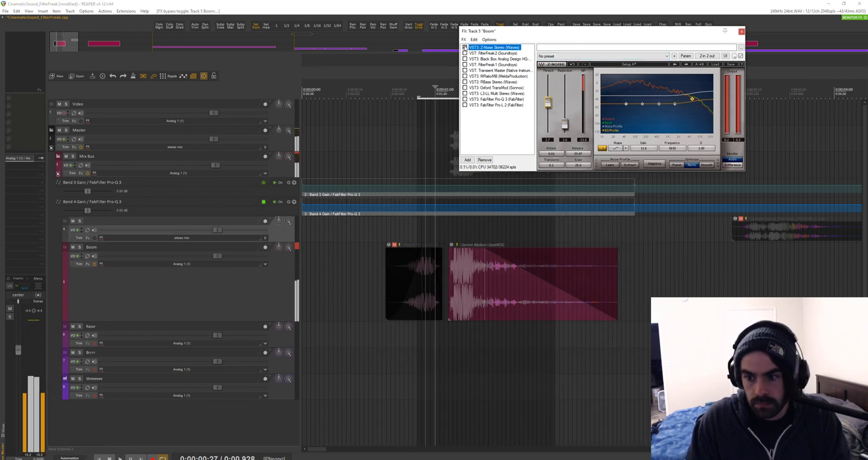
click(465, 47)
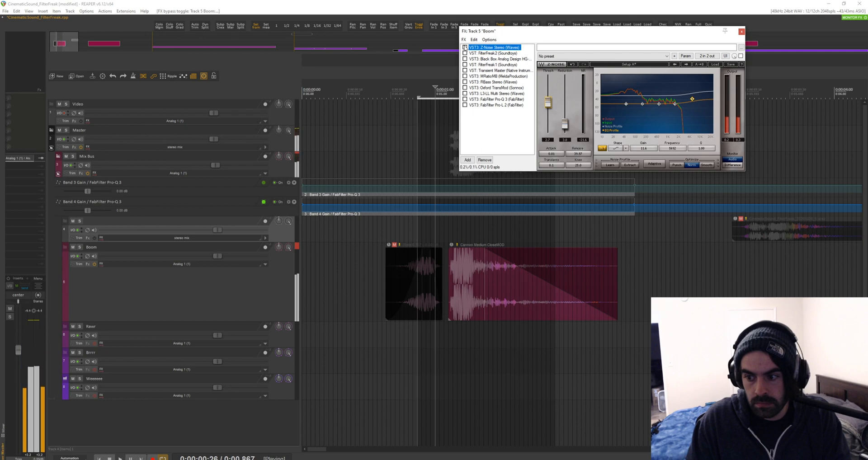
click(465, 47)
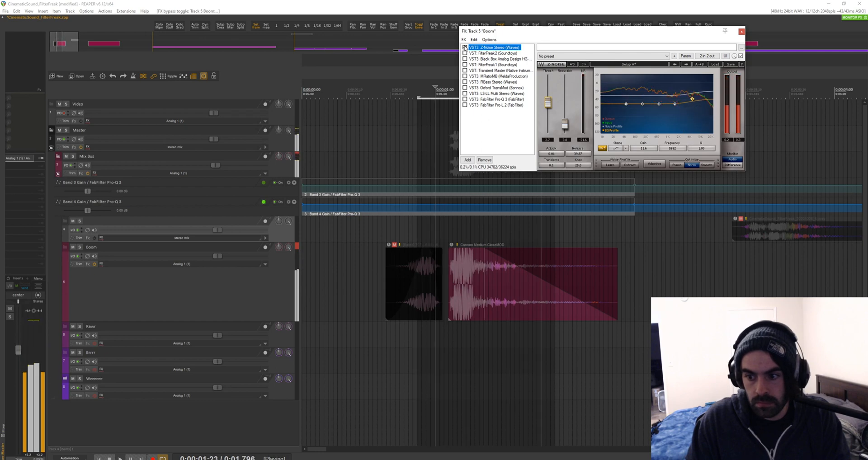
click(451, 207)
click(451, 221)
key(space)
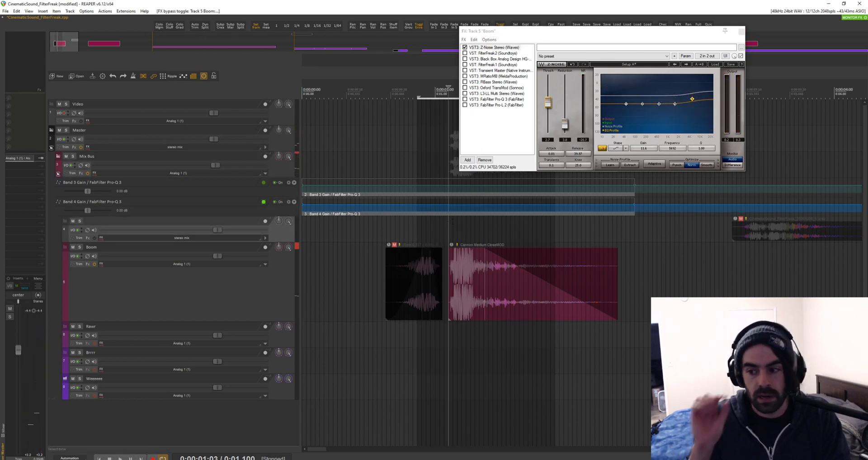
Step: Enable the FilterFreak2 plug-in in the Boom chain and show its controls
click(480, 53)
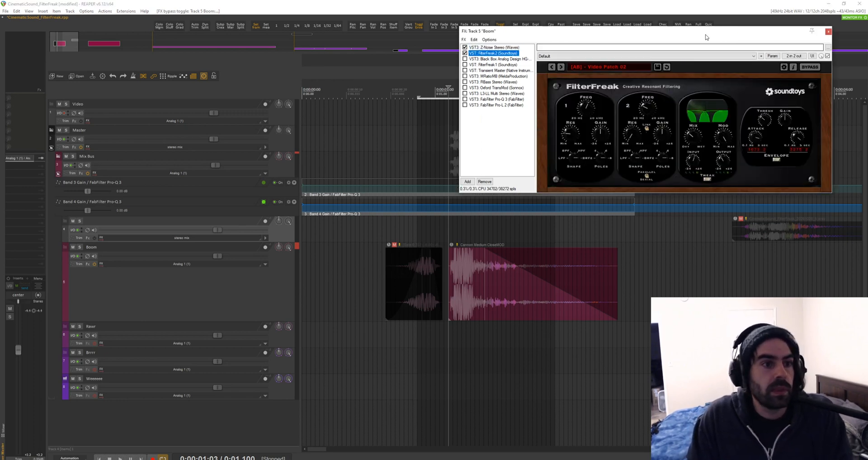
drag(706, 37, 671, 47)
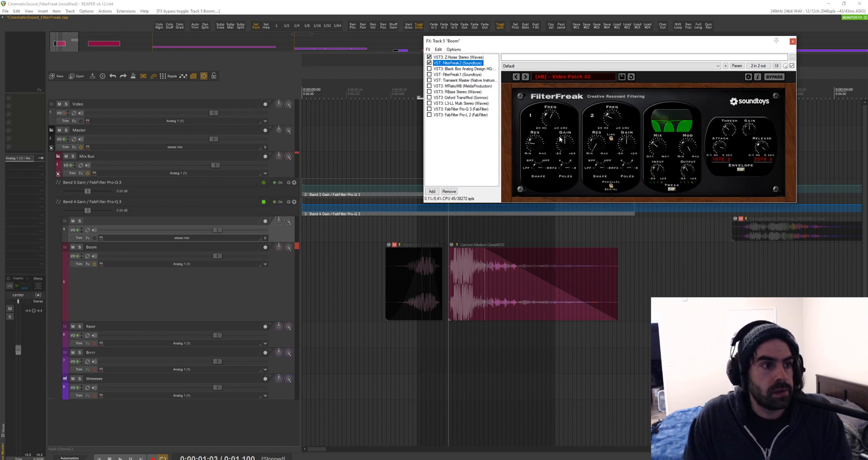
Step: Play the cannon hit on the Boom track from just before the items with FilterFreak2 enabled
click(421, 230)
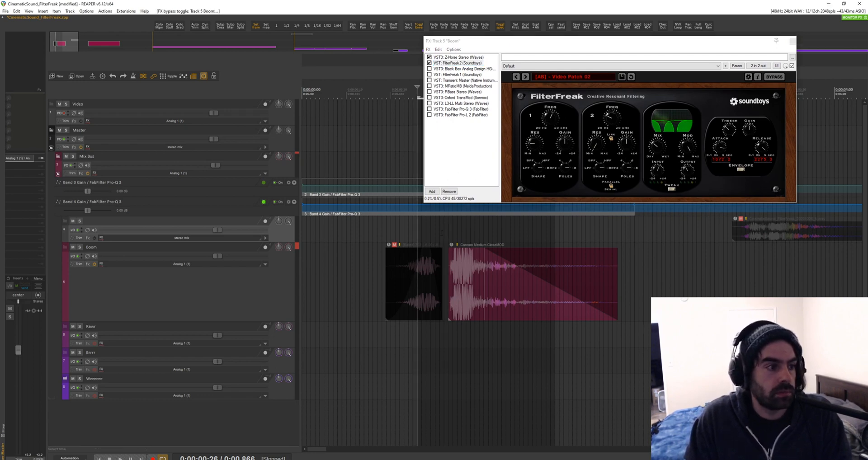
key(space)
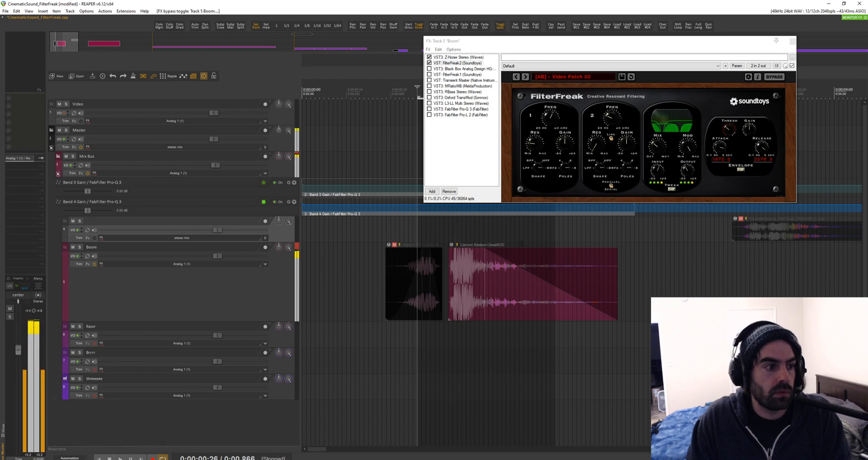
key(space)
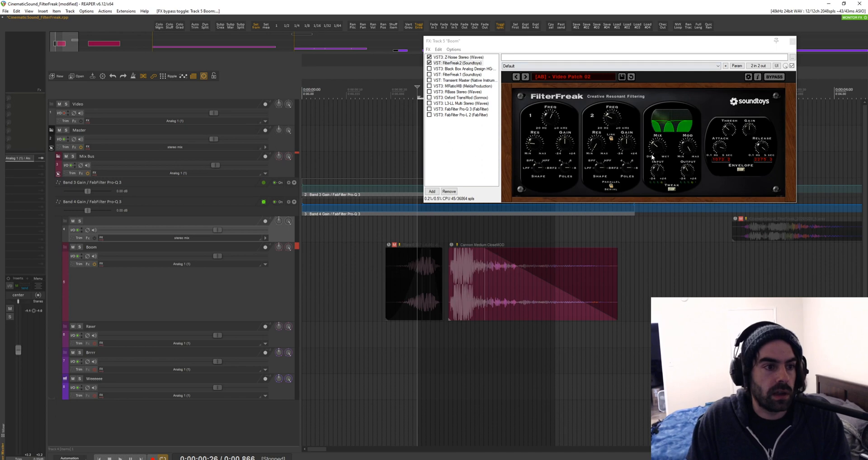
Step: Adjust the Mix knob of FilterFreak2 and listen to the cannon hit through it
drag(660, 149, 658, 147)
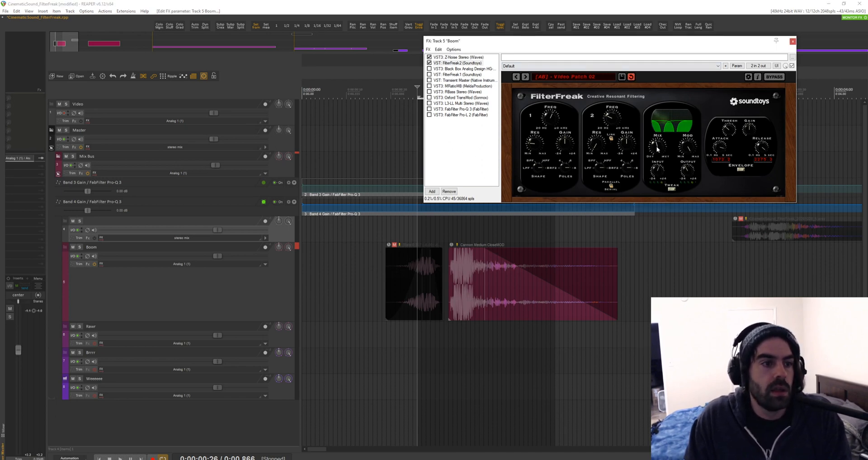
double_click(658, 151)
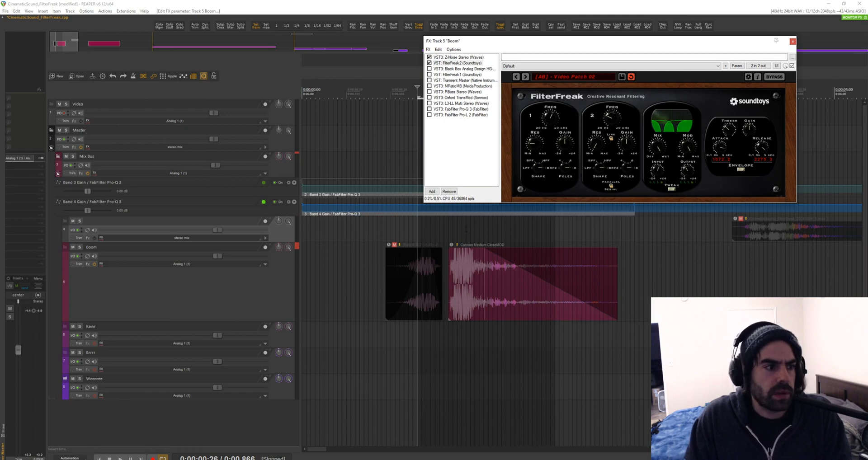
key(space)
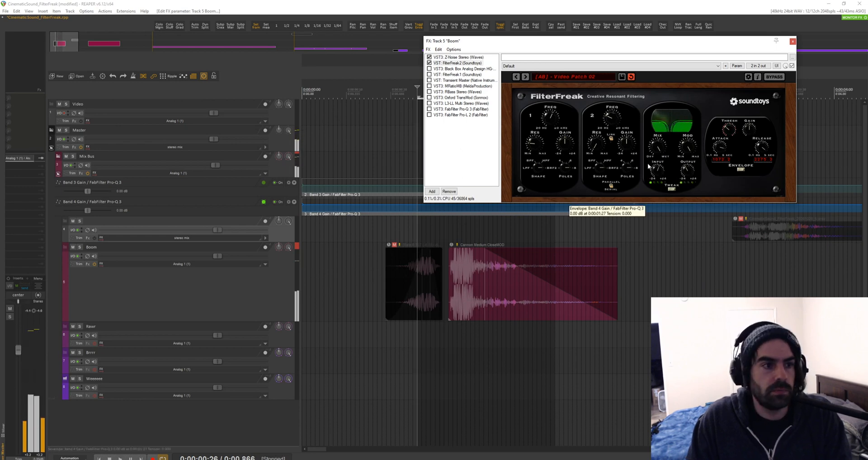
click(506, 271)
drag(658, 146, 655, 178)
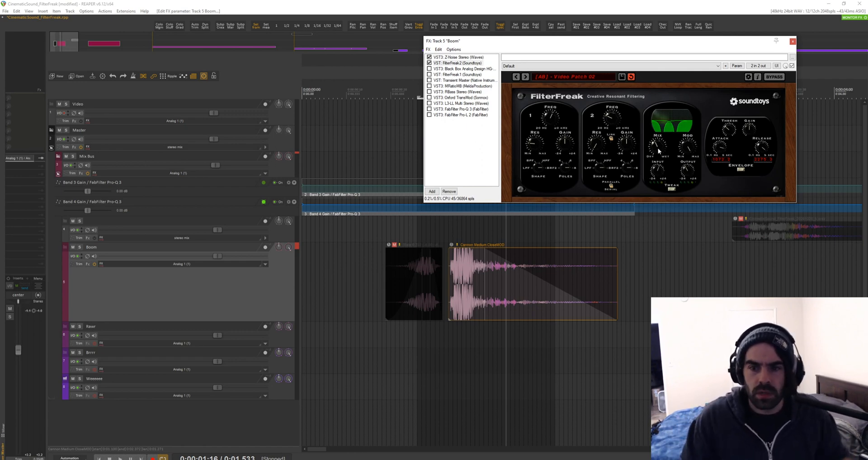
Step: Enable the Black Box Analog Design HG-2 plug-in in the Boom chain and show its controls
drag(674, 45, 682, 44)
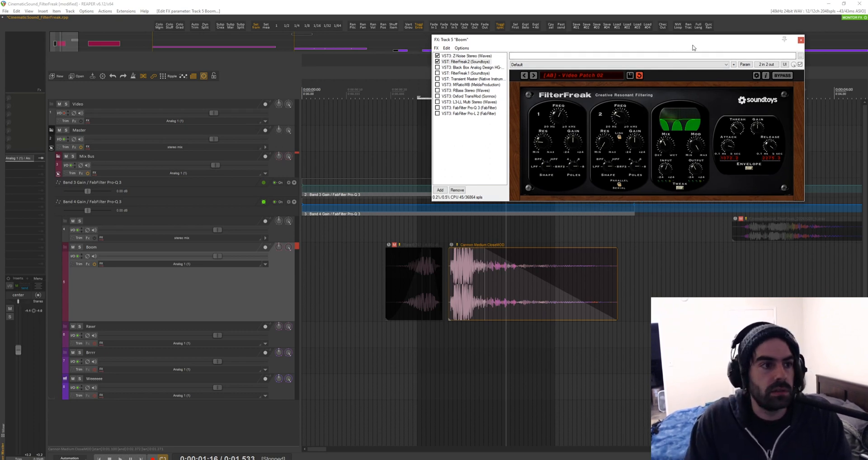
click(466, 68)
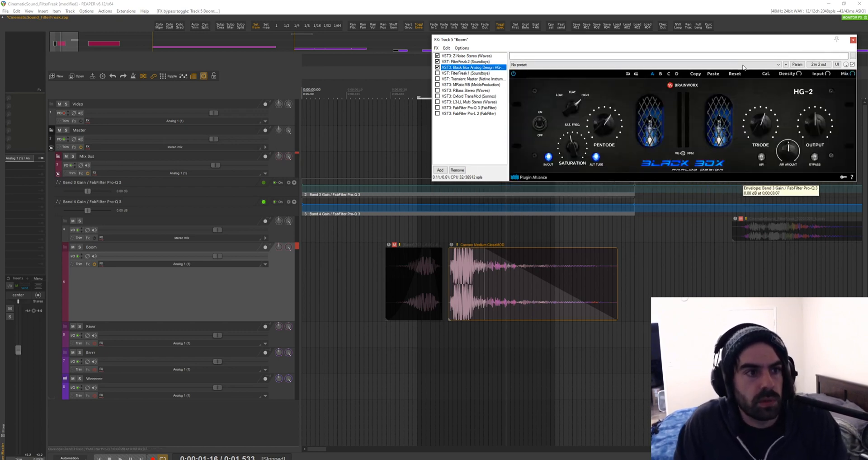
click(724, 34)
Step: Play the cannon hit and compare the sound with Black Box HG-2 bypassed and enabled
scroll(498, 217, down, 5)
click(426, 267)
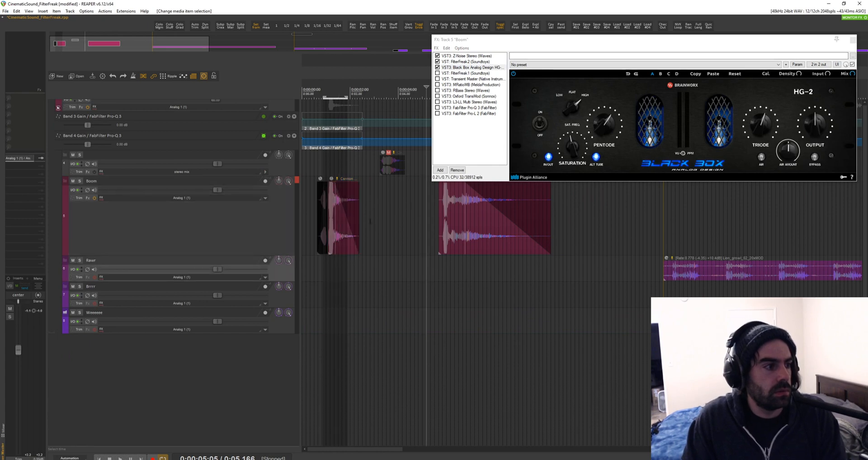
click(336, 219)
scroll(372, 219, up, 6)
click(449, 191)
drag(615, 42, 602, 23)
click(389, 193)
key(space)
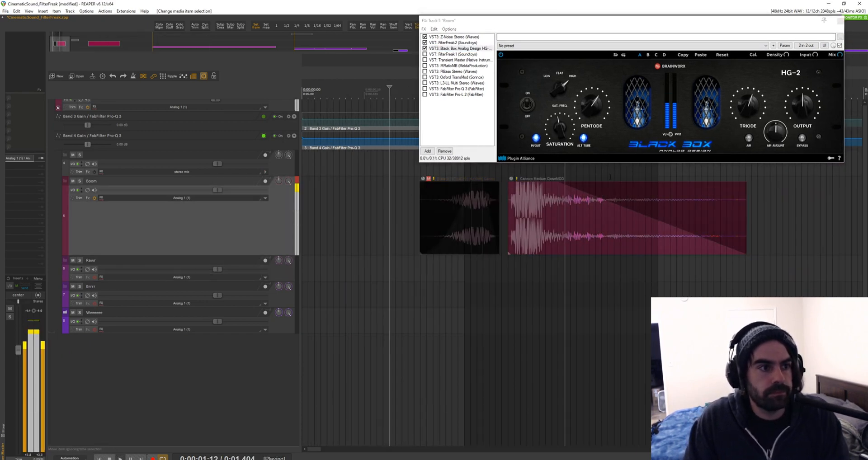
click(425, 48)
click(424, 48)
key(space)
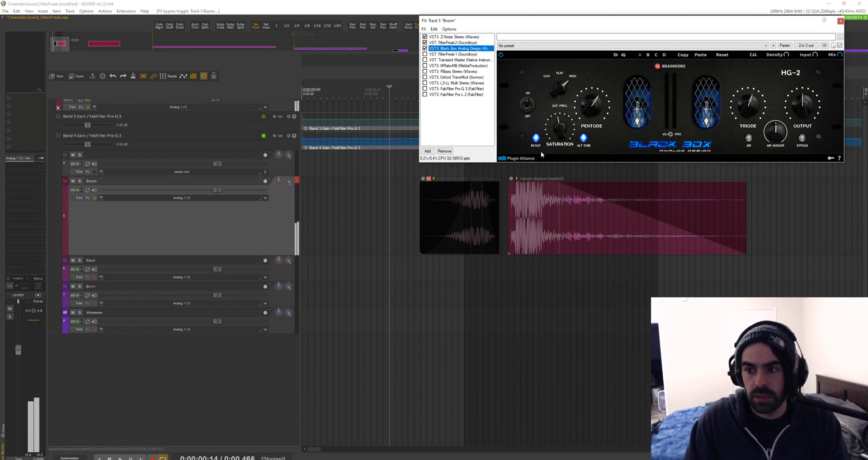
Step: Enable the FilterFreak1 plug-in in the Boom chain and show its controls
click(453, 54)
click(424, 54)
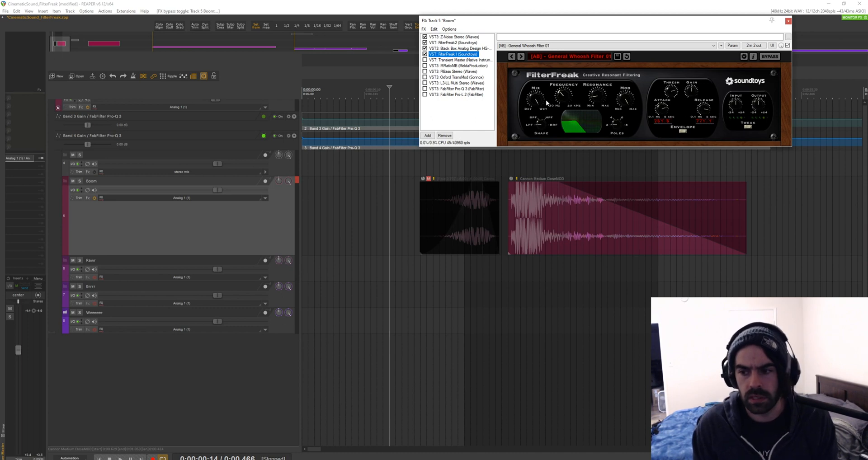
drag(609, 28, 615, 28)
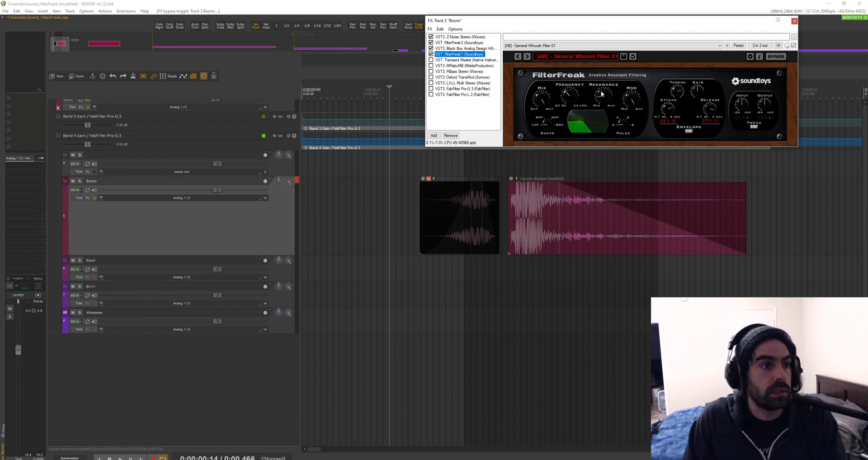
Step: Set a time selection spanning both Boom items and place the edit cursor just before the muted item
click(451, 217)
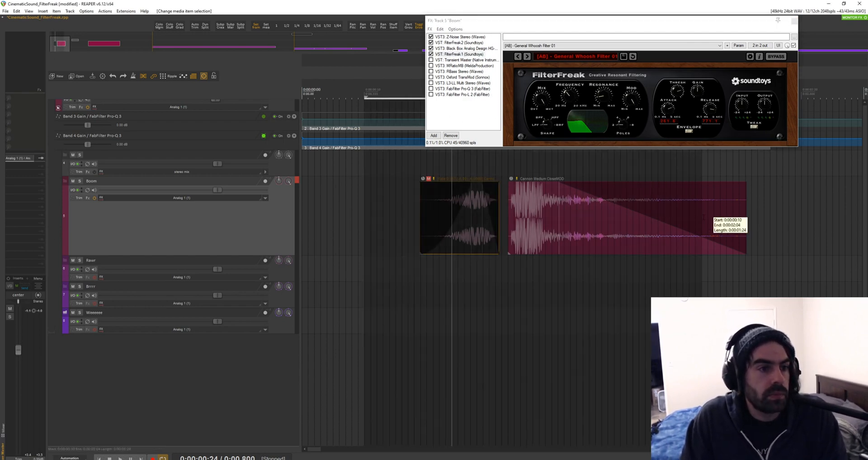
drag(814, 216, 420, 202)
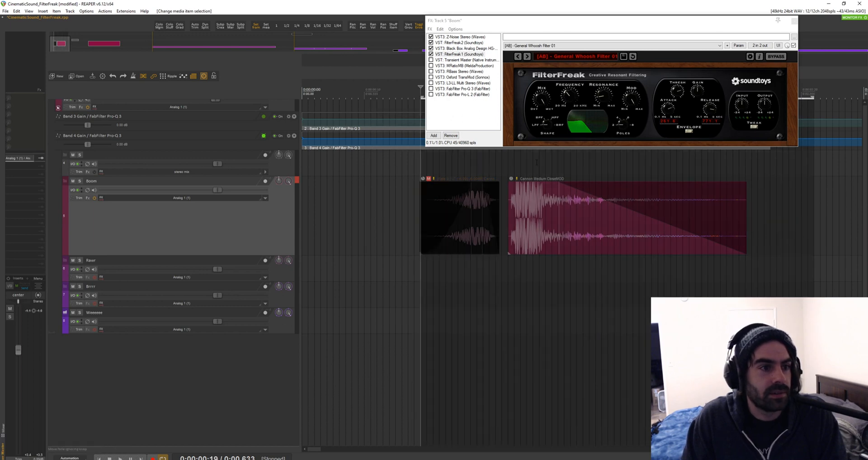
drag(647, 22, 653, 25)
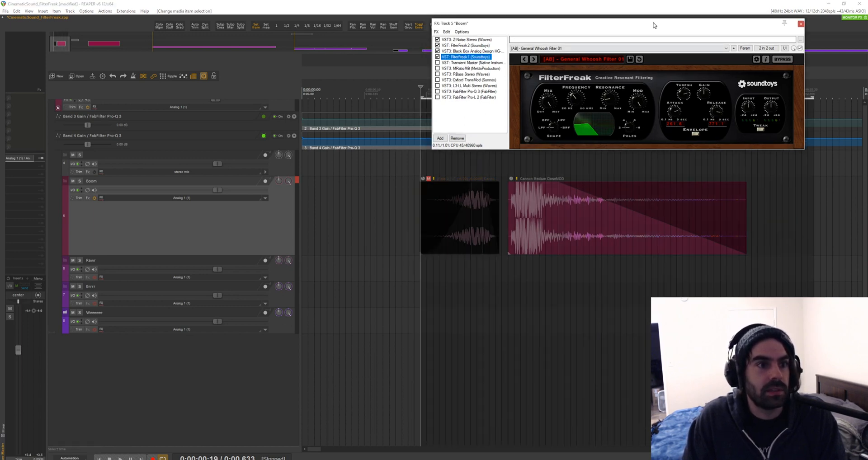
click(414, 215)
drag(401, 215, 383, 212)
click(390, 216)
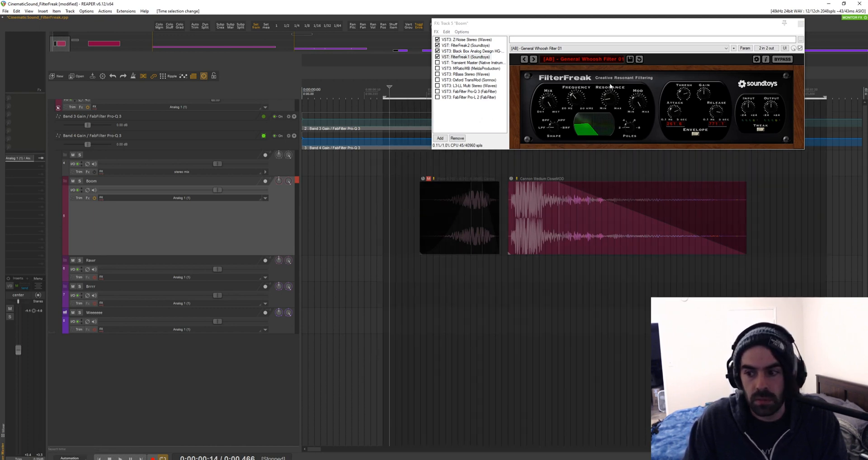
Step: Raise the envelope Attack time of FilterFreak1
drag(601, 25, 614, 24)
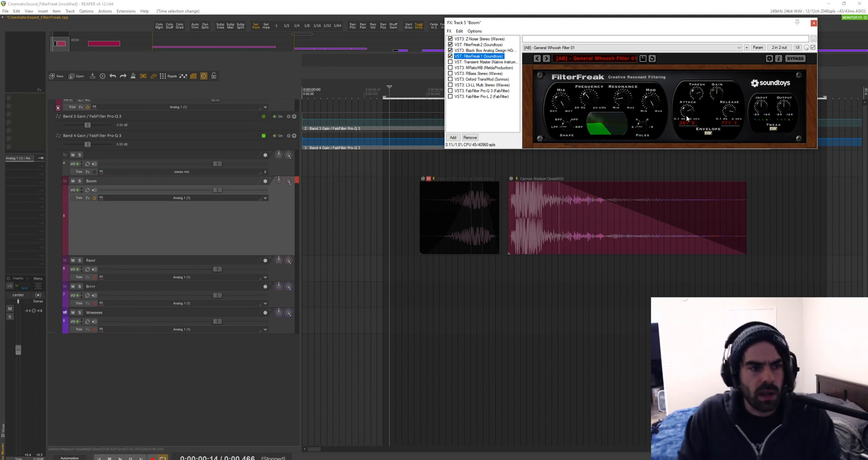
drag(686, 116, 692, 102)
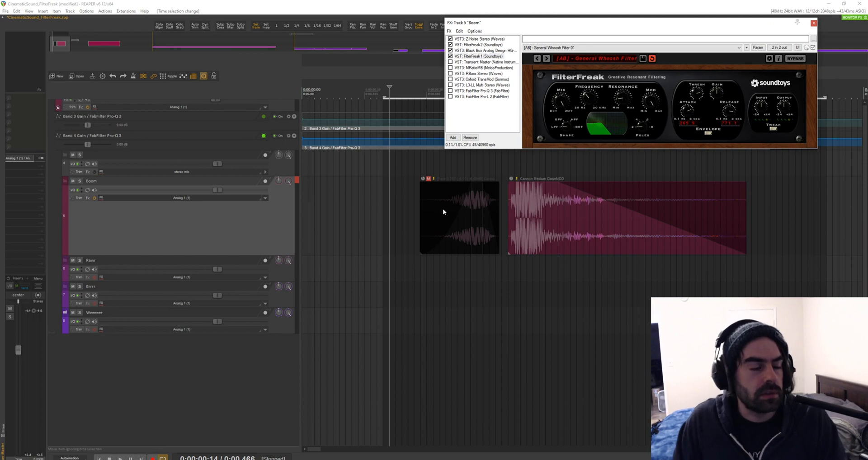
Step: Loop the cannon section and compare the sound with FilterFreak1 bypassed and enabled
click(403, 206)
click(398, 206)
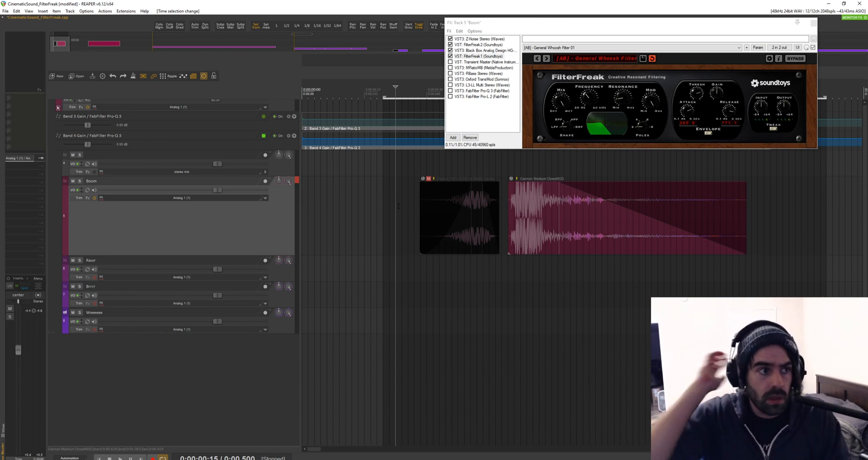
click(474, 62)
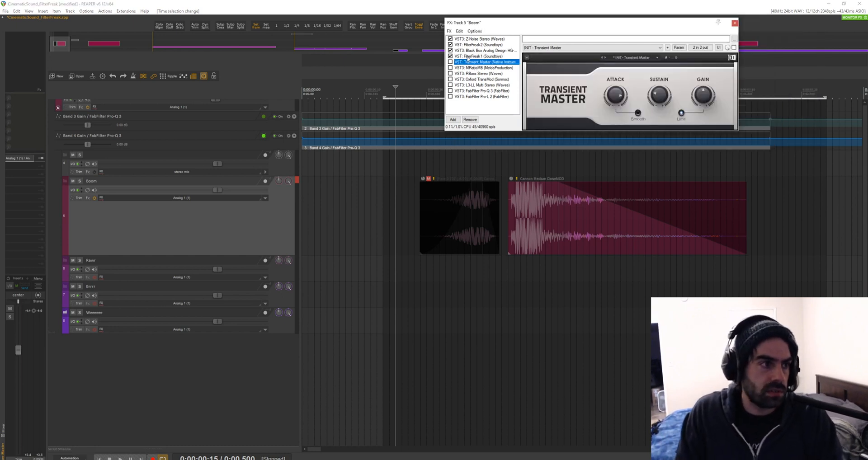
click(420, 129)
key(space)
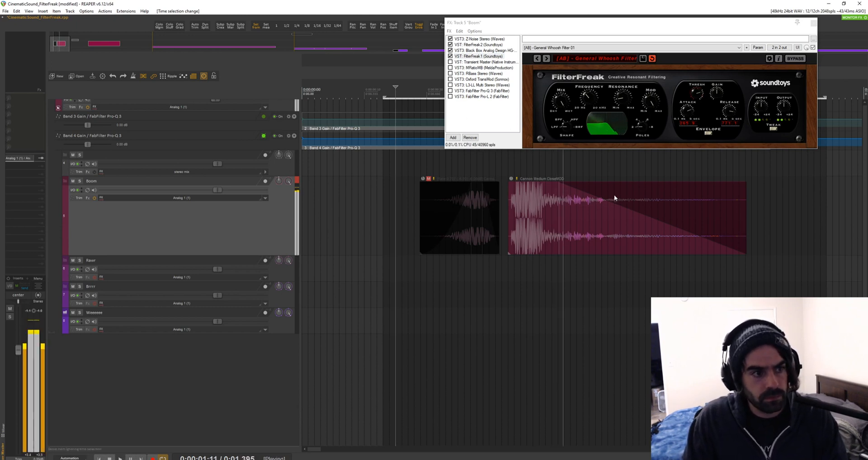
key(space)
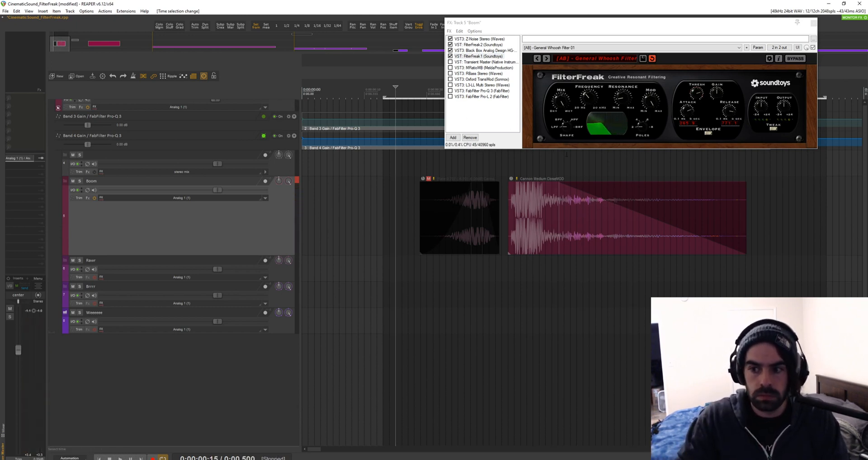
key(space)
click(450, 56)
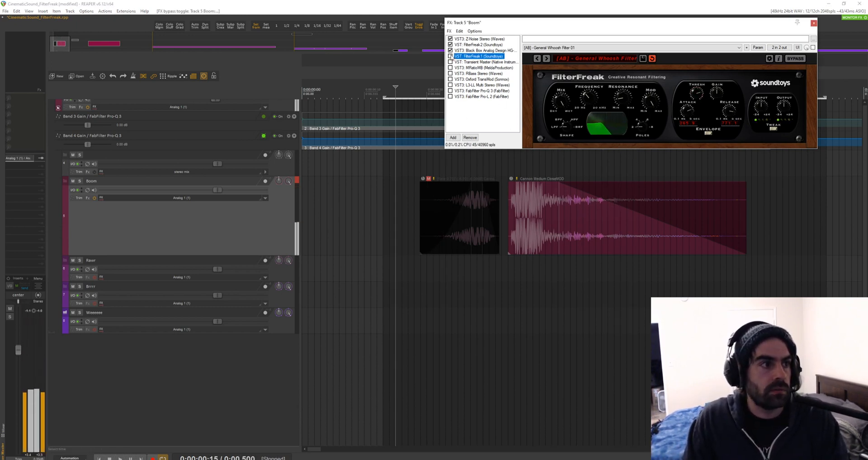
click(451, 56)
key(space)
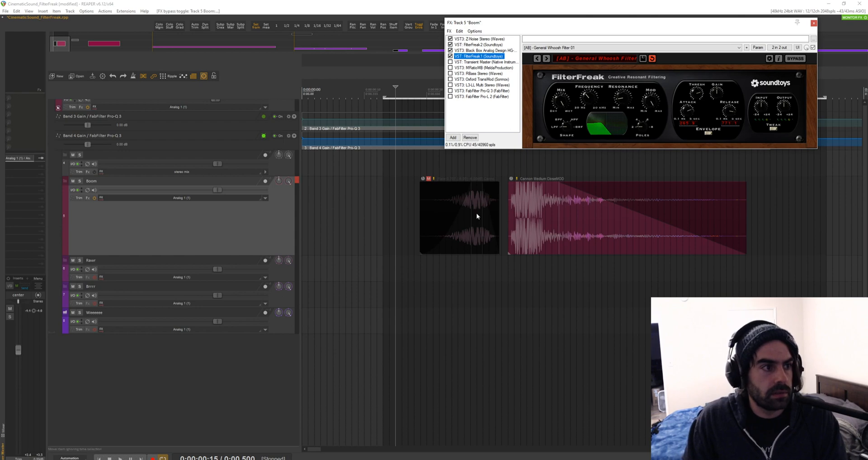
Step: Enable Transient Master in the Boom chain, return to the FilterFreak1 controls and play the cannon hit
click(450, 62)
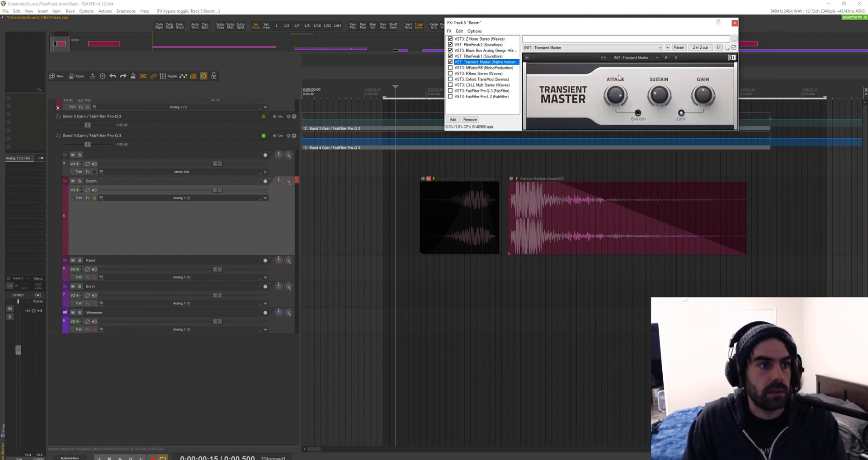
click(480, 56)
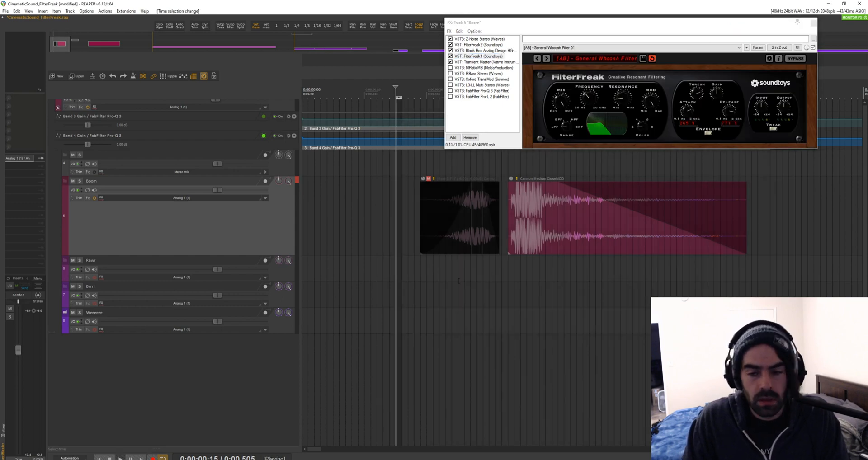
click(432, 292)
key(space)
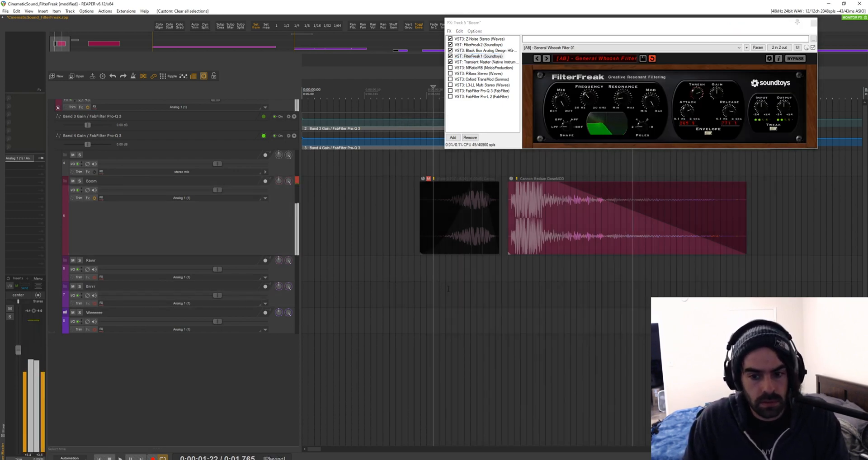
key(space)
key(space)
key(space)
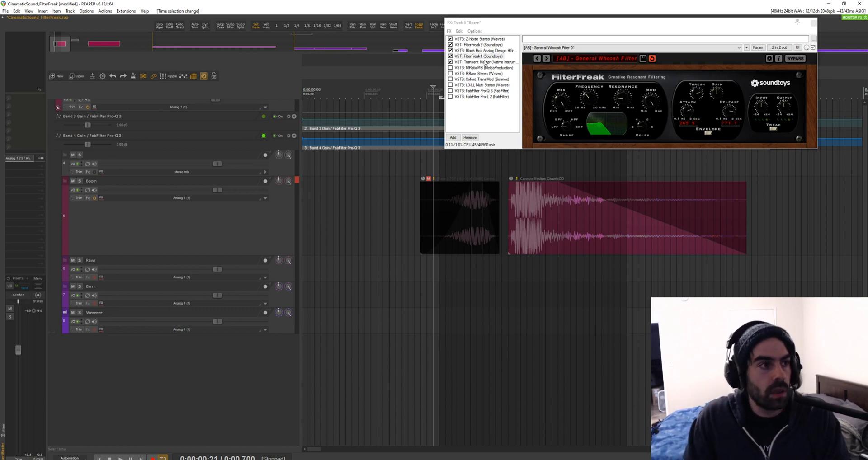
Step: Select a shorter time range around the start of the cannon item and play it
click(489, 167)
drag(458, 169, 642, 166)
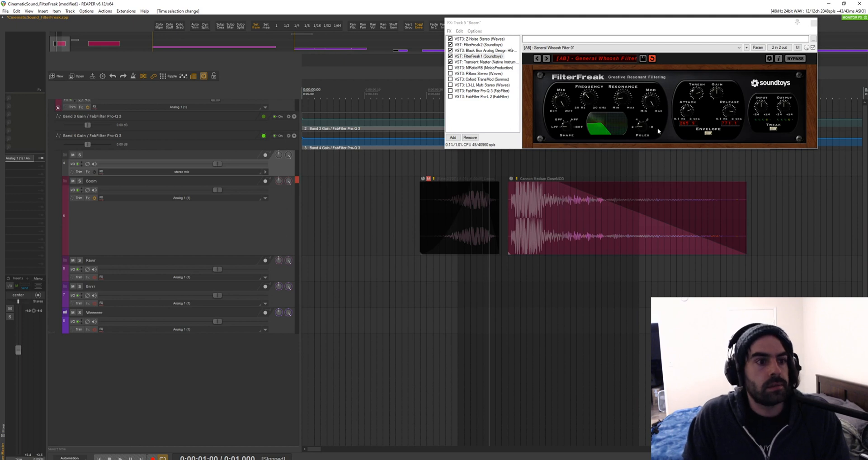
key(space)
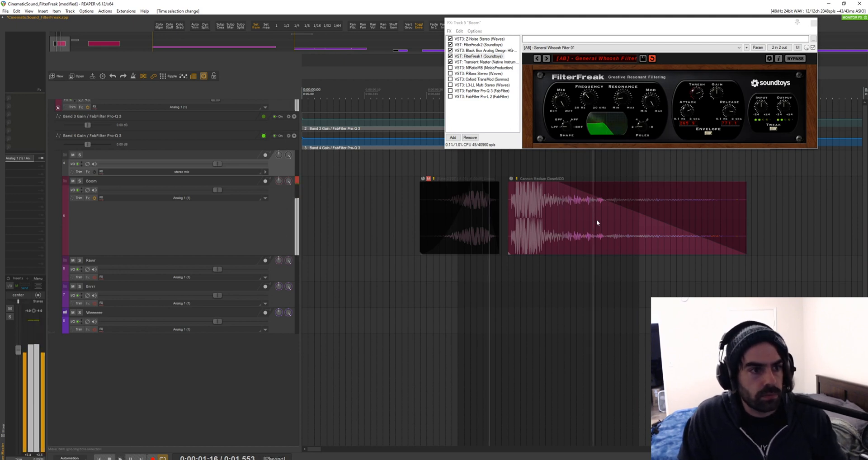
click(484, 212)
key(space)
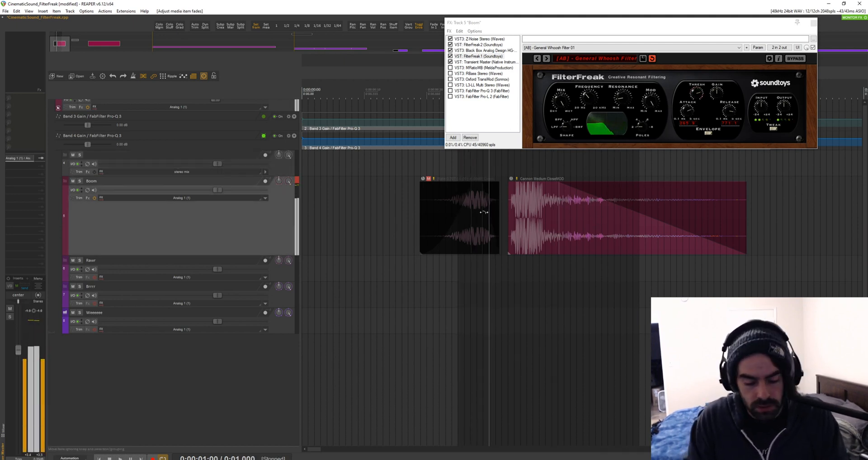
Step: Unmute the item before the cannon hit on the Boom track and clear all selections
click(437, 202)
key(m)
key(Escape)
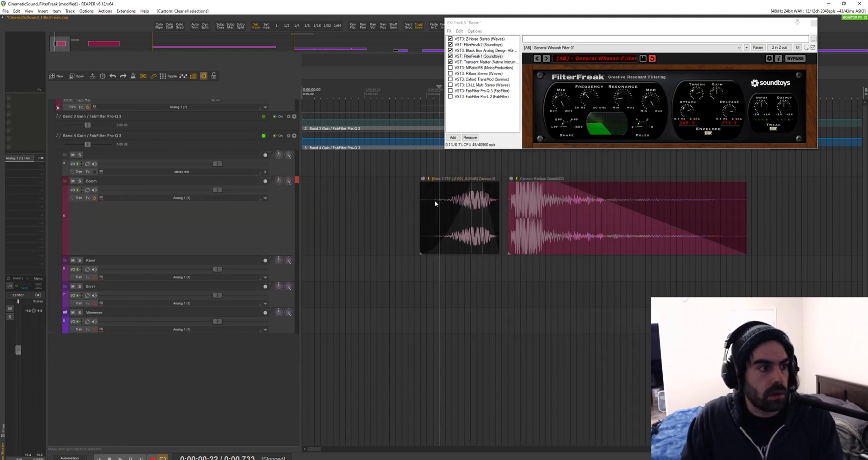
Step: Set a new time selection from just before the unmuted item across the cannon hit
click(396, 208)
drag(349, 208, 677, 210)
click(501, 199)
click(383, 206)
key(Escape)
drag(389, 205, 634, 218)
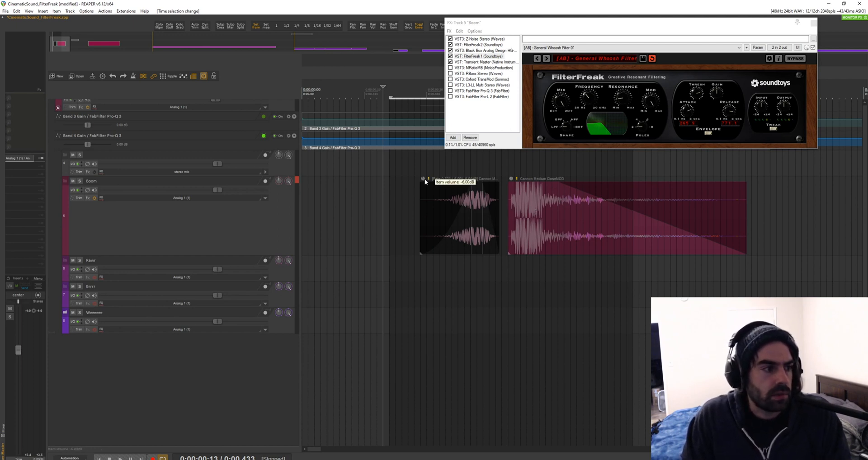
Step: Play the Boom track from just ahead of its first item, stop, and return the play position to before that item
click(387, 218)
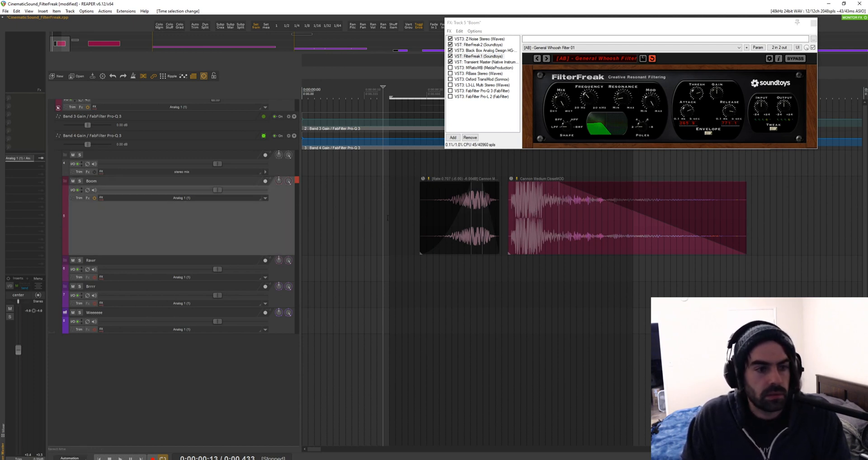
click(379, 217)
click(356, 219)
key(space)
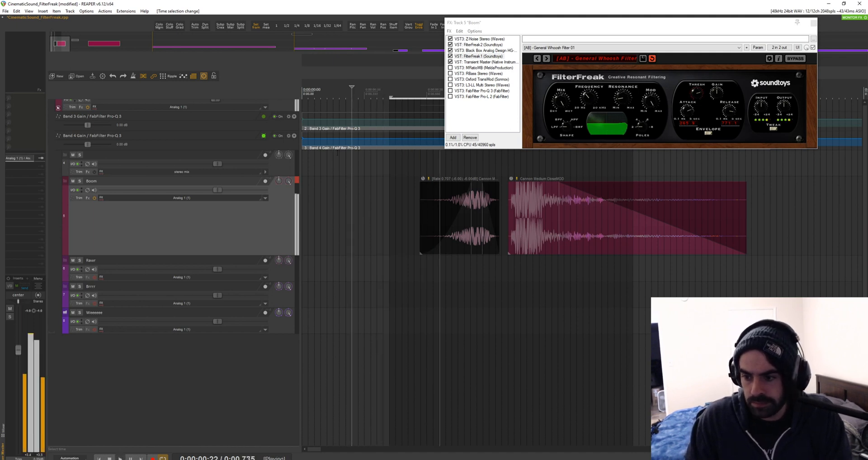
key(space)
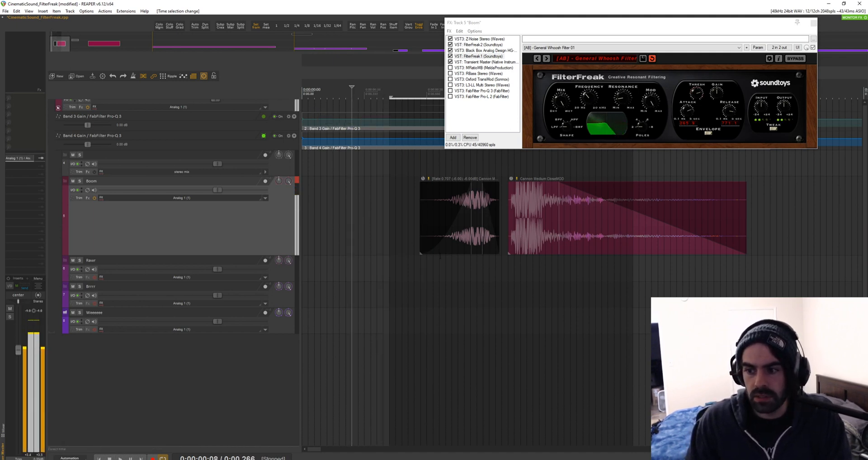
click(376, 229)
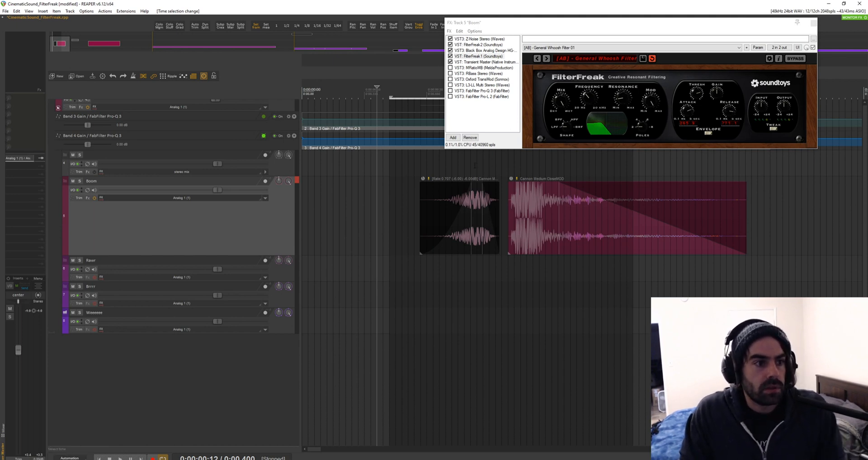
Step: Set a short time selection around the start of the cannon item and enable MRatioMB in the Boom effects chain
drag(482, 167, 526, 168)
click(473, 69)
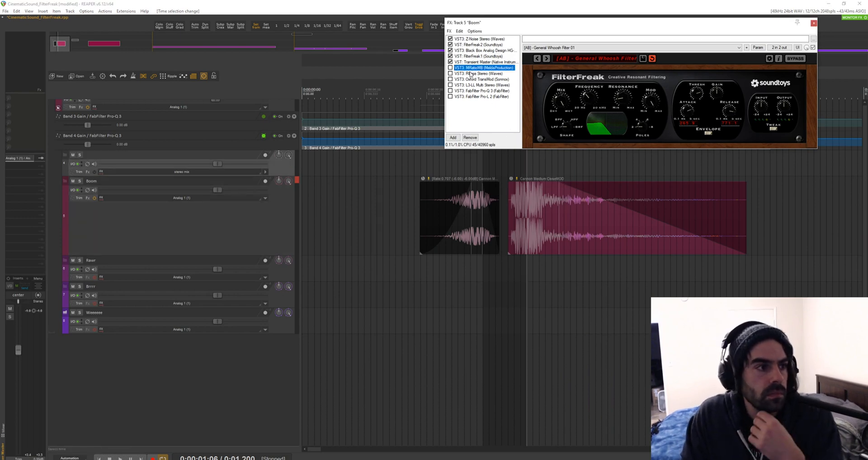
click(451, 68)
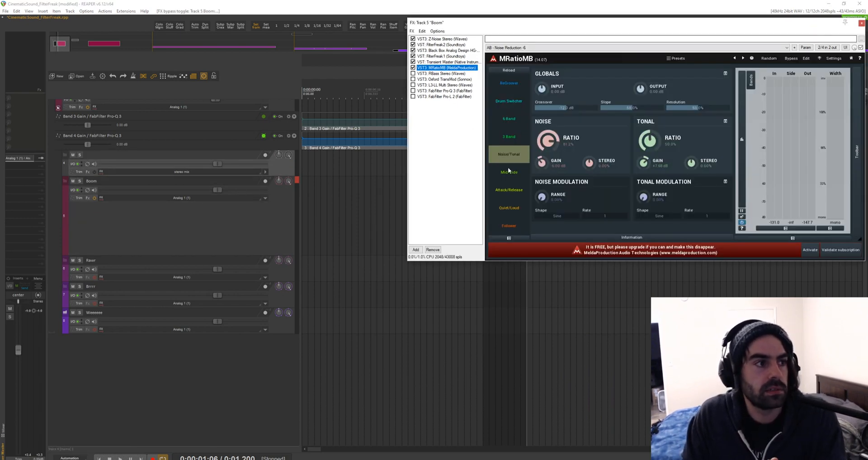
drag(613, 24, 550, 197)
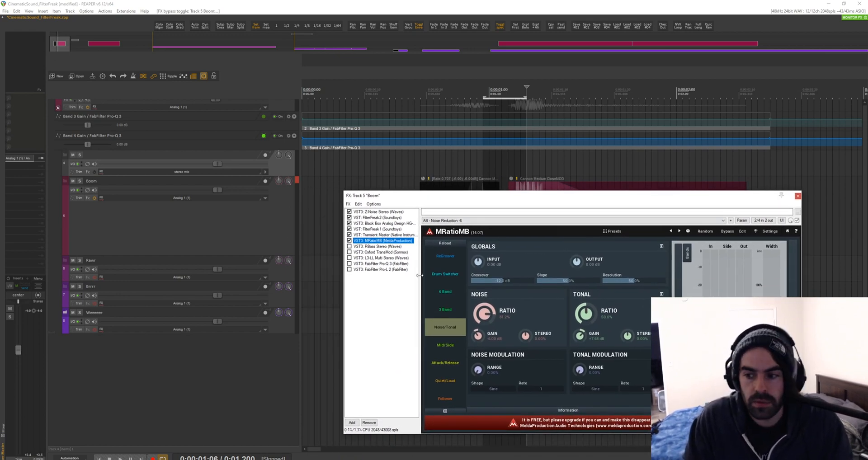
Step: Show the FilterFreak1 controls, clear the time selection and play from before the first Boom item with MRatioMB enabled
click(378, 230)
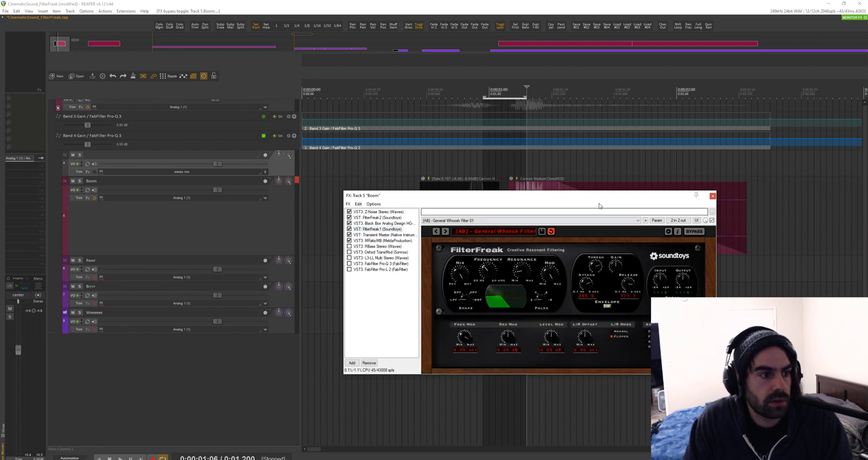
drag(497, 195, 512, 243)
click(402, 172)
click(383, 172)
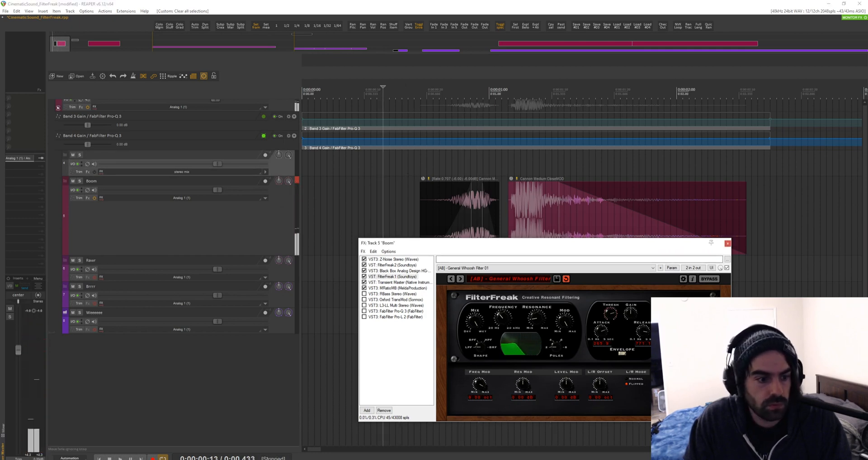
key(space)
key(space)
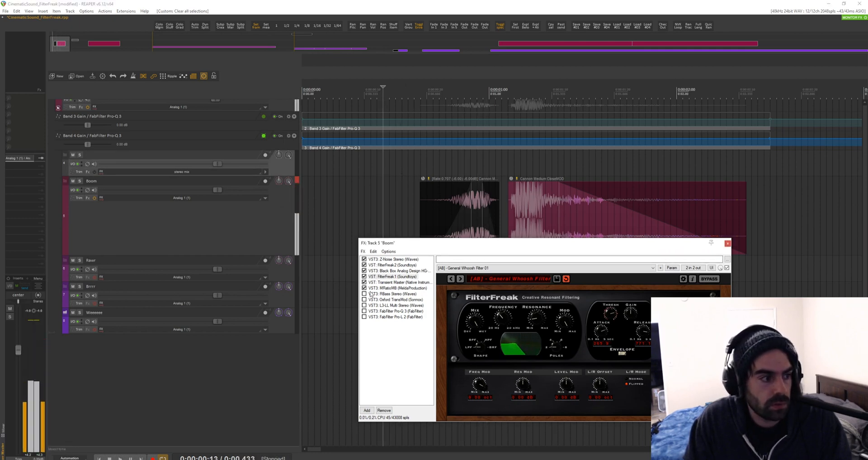
Step: Bypass MRatioMB and play the same passage again for comparison
click(364, 288)
click(384, 217)
key(space)
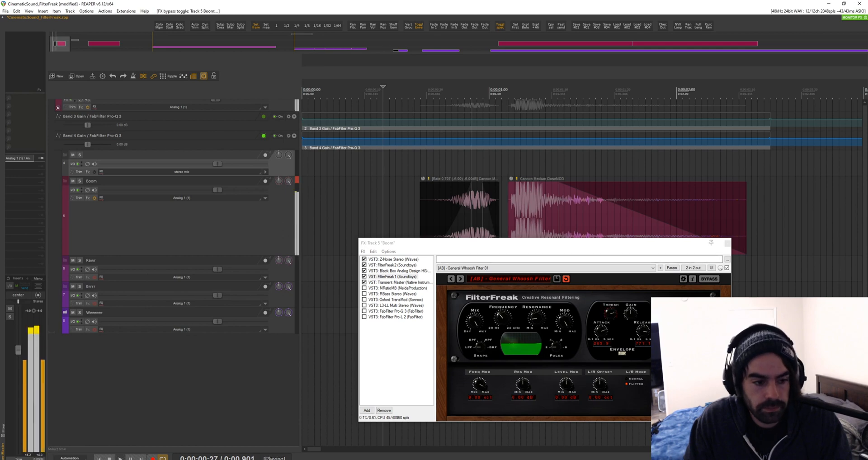
key(space)
key(space)
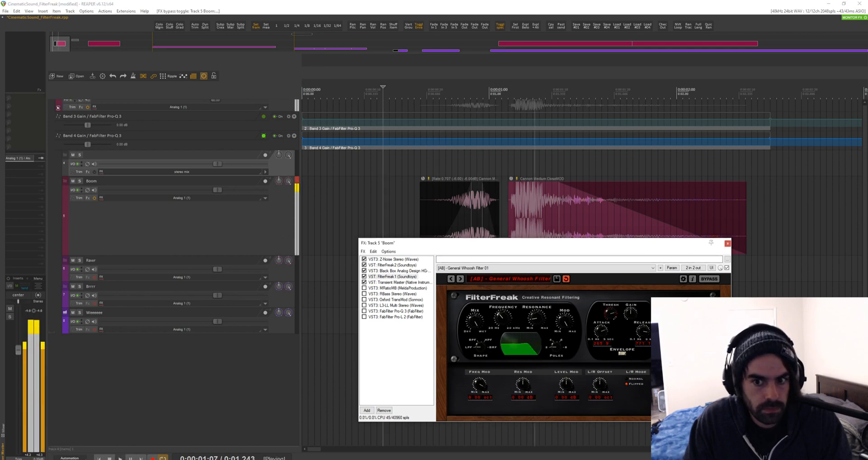
key(space)
Step: Review the Black Box Analog Design, Transient Master and MRatioMB settings in the Boom chain, keeping the waveforms in view
drag(601, 245, 610, 246)
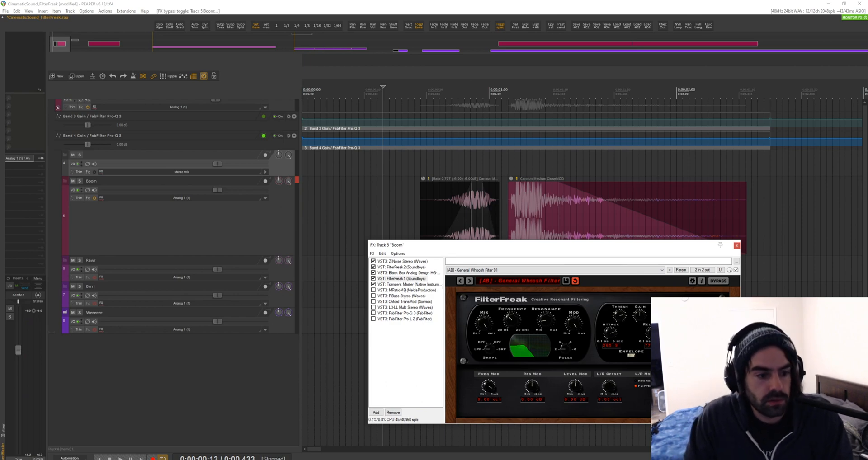
drag(587, 249, 595, 249)
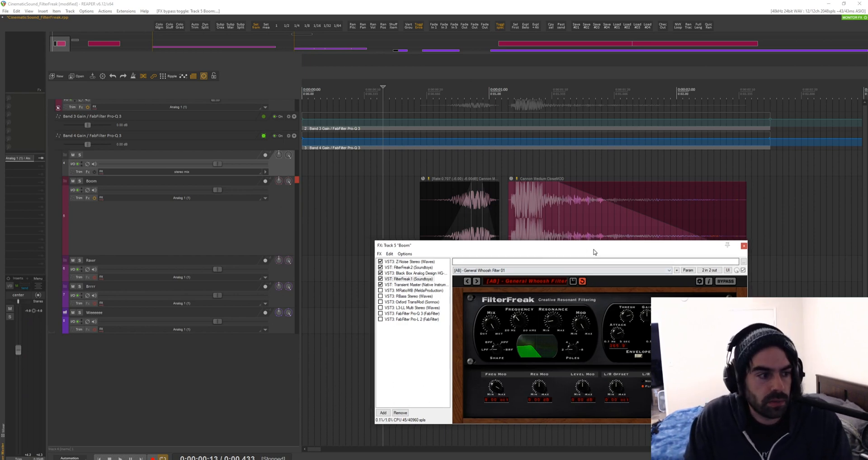
click(423, 274)
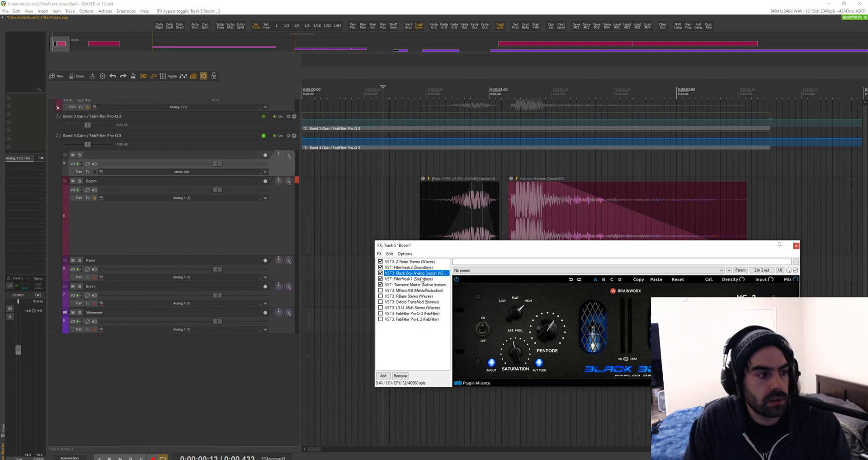
click(420, 286)
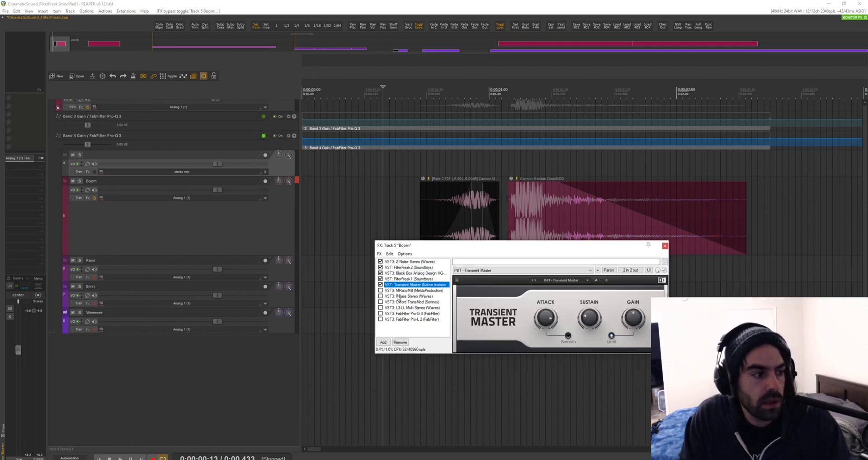
click(402, 291)
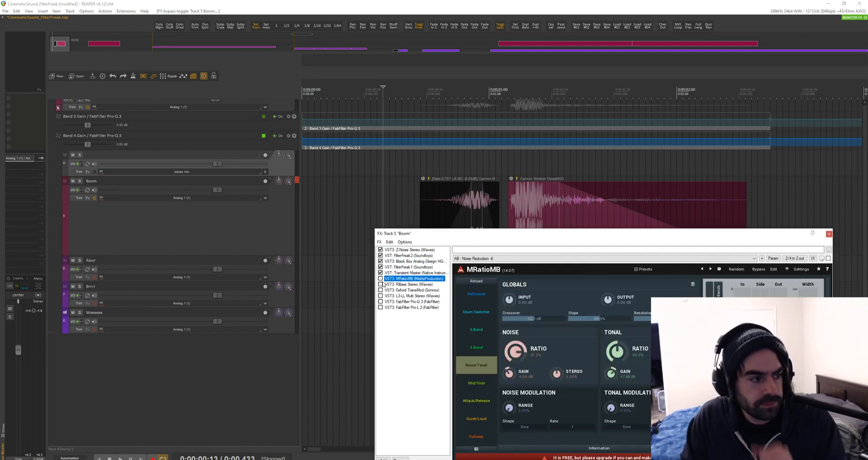
Step: Re-enable MRatioMB and set a time selection from just before the first Boom item to past the cannon item's end
drag(396, 203, 682, 203)
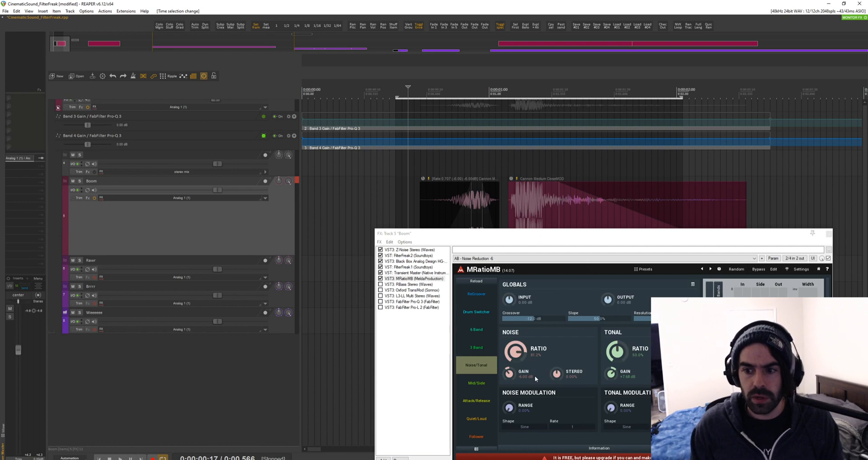
click(633, 244)
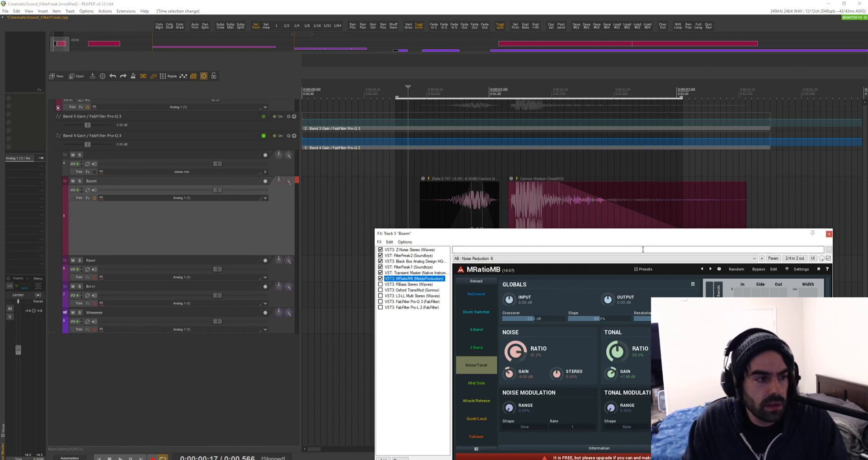
drag(657, 233, 664, 214)
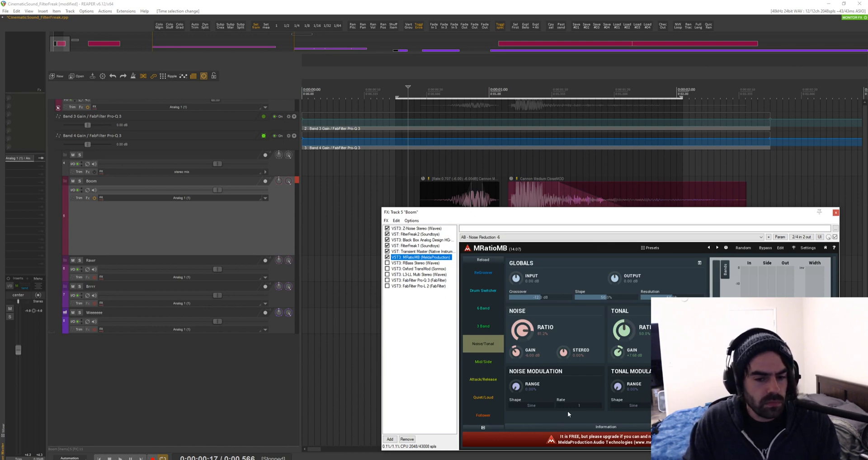
drag(649, 215, 614, 239)
drag(680, 174, 773, 176)
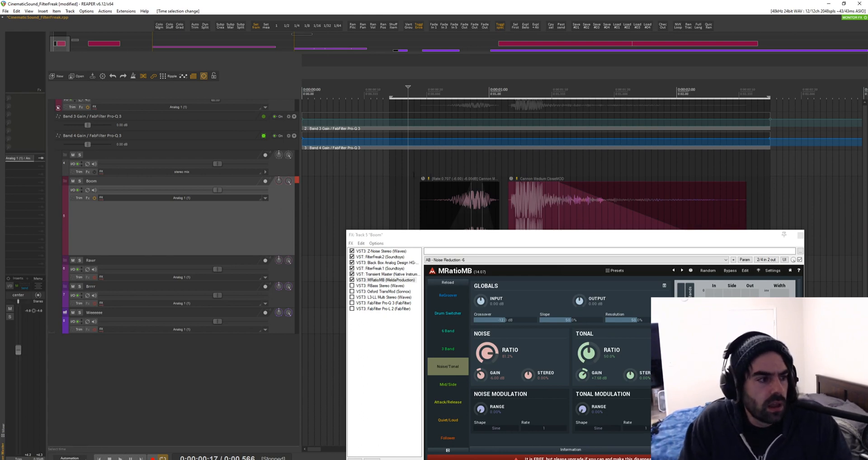
mouse_move(772, 175)
mouse_down()
mouse_move(665, 174)
mouse_move(816, 172)
mouse_move(774, 168)
mouse_up()
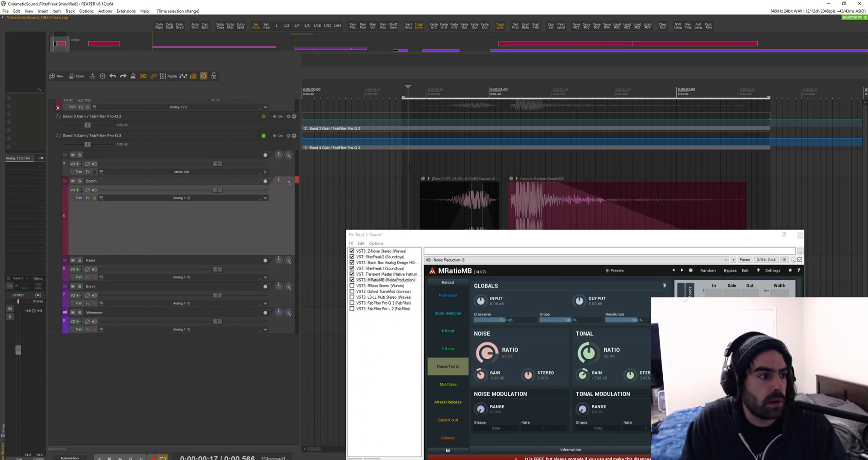
Step: Play the Boom sound with MRatioMB bypassed and enabled to compare them, leaving the plug-in enabled
click(429, 165)
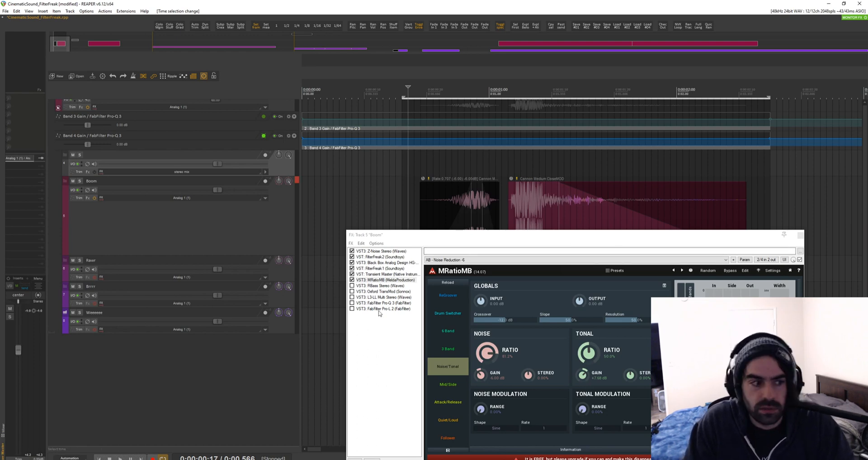
click(351, 280)
key(space)
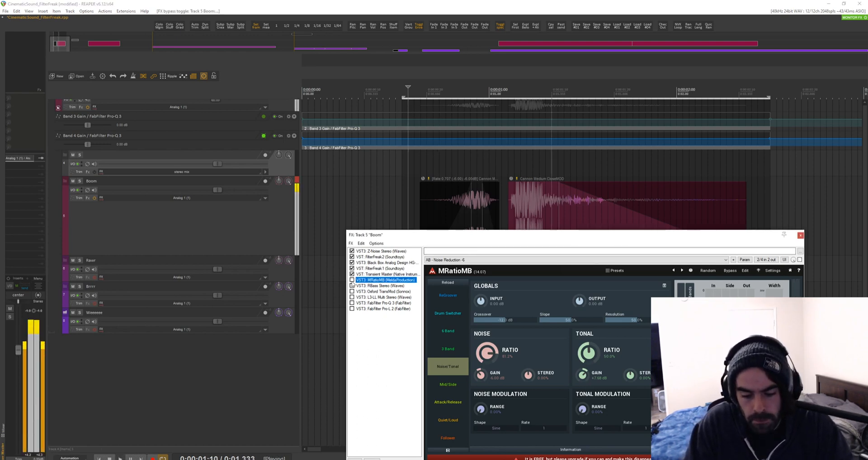
key(space)
click(352, 280)
key(space)
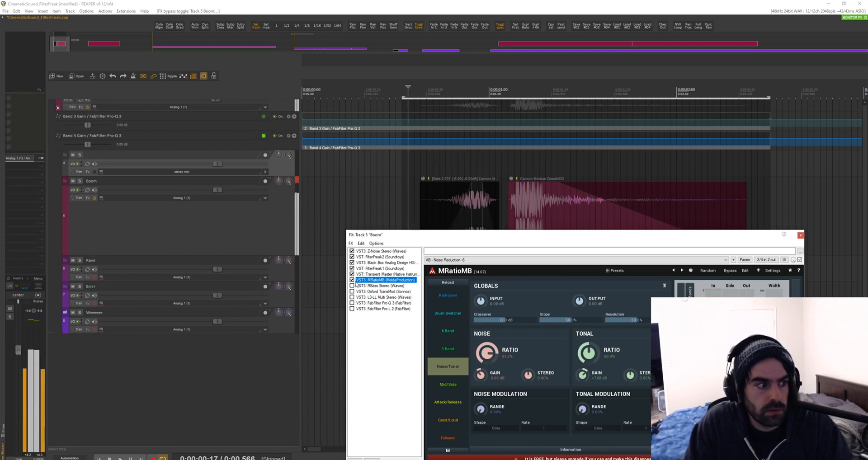
click(352, 280)
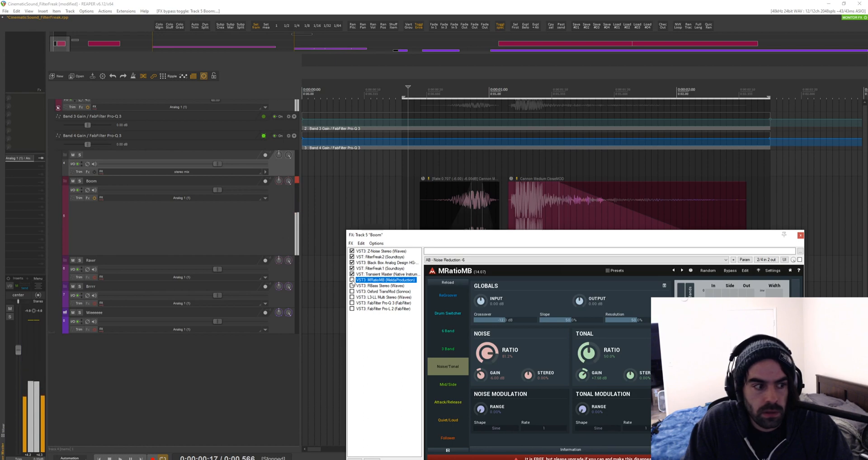
click(415, 174)
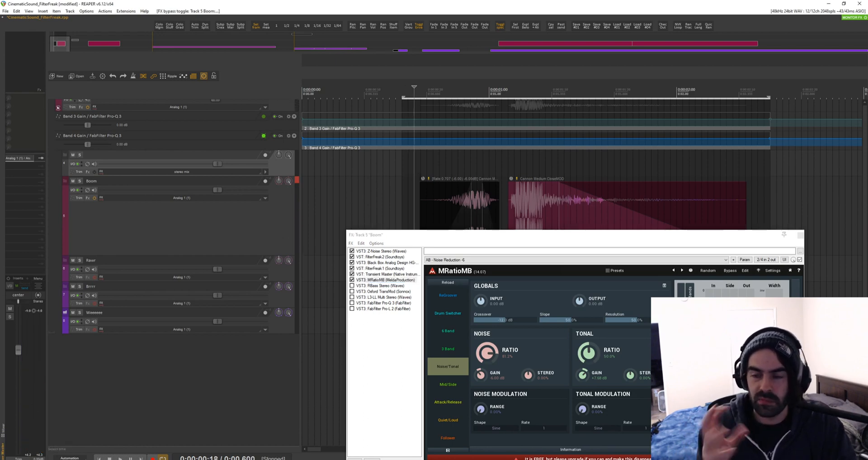
Step: Enable RBass and Oxford TransMod in the Boom chain and set TransMod's Overshoot to about 62.44 ms
click(352, 285)
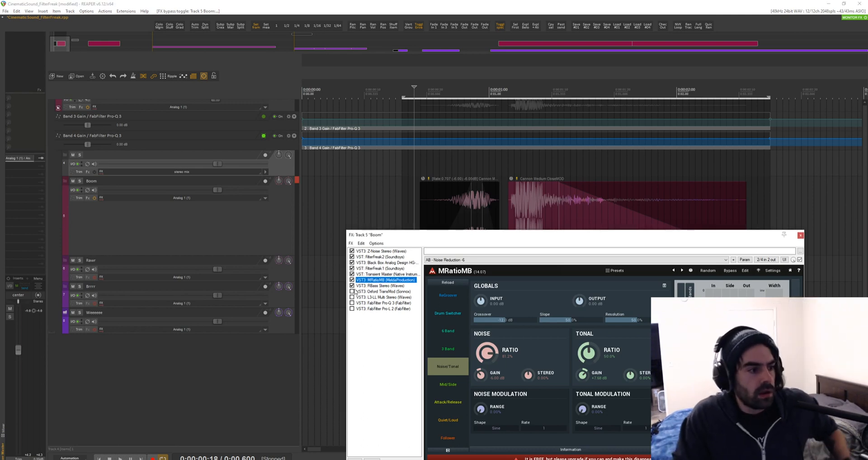
click(356, 292)
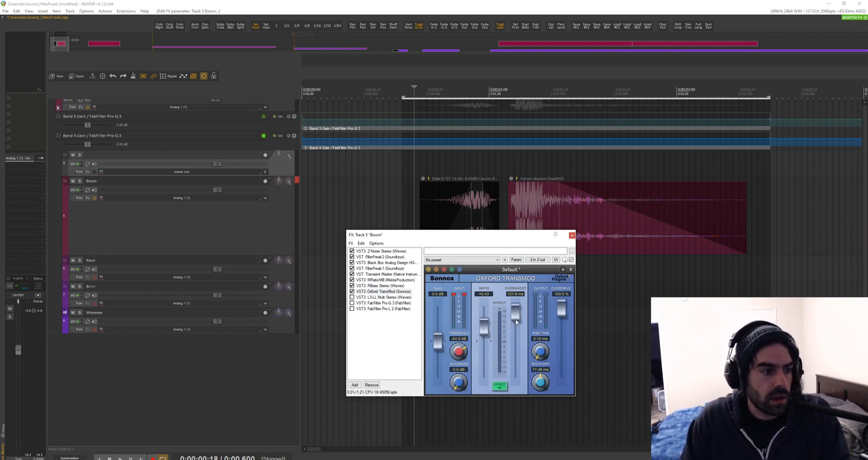
drag(516, 322, 519, 327)
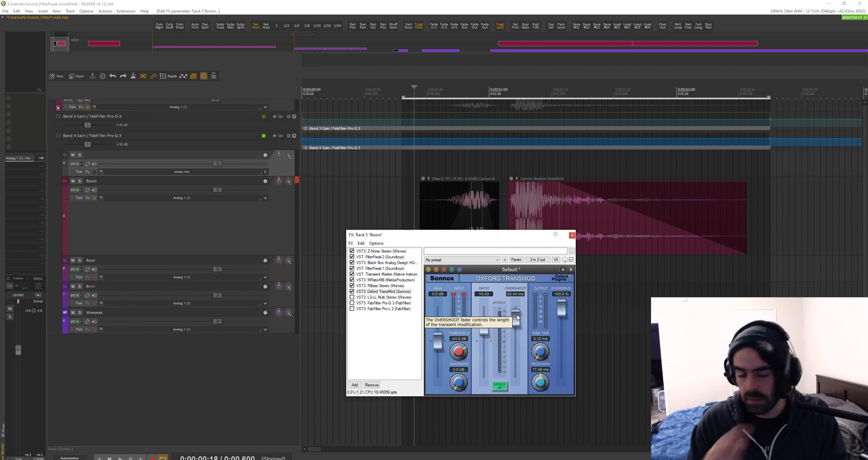
Step: Play from before the first Boom item with Oxford TransMod enabled and bypassed, leaving it enabled
click(398, 174)
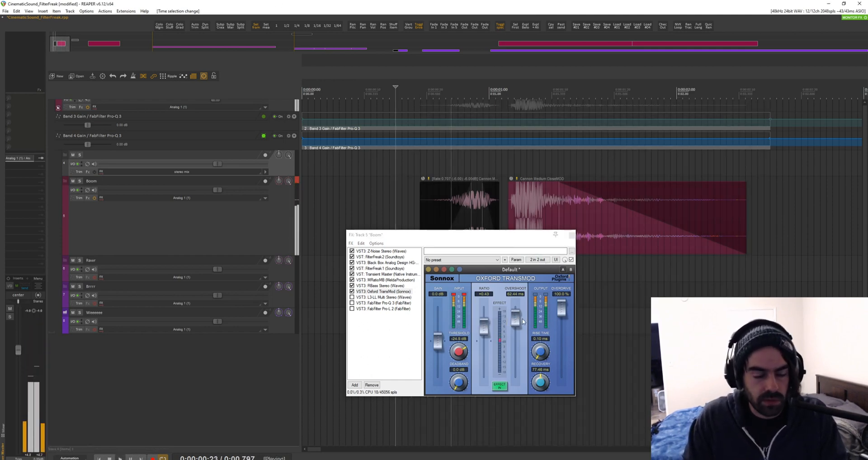
key(space)
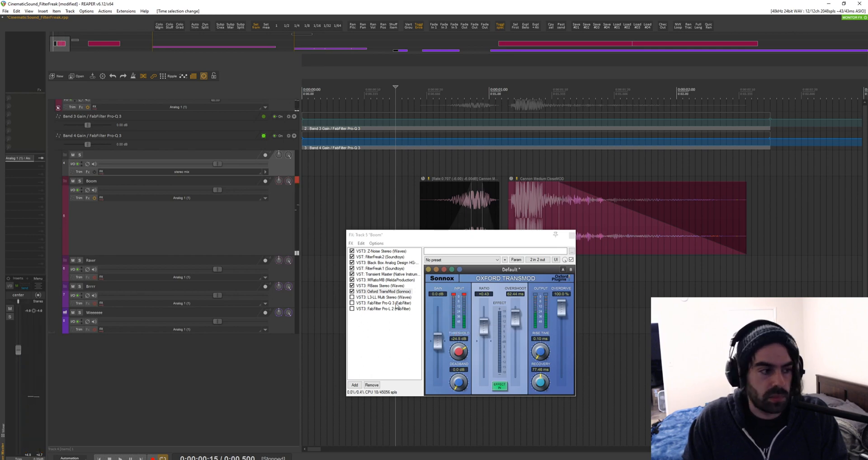
click(353, 292)
key(space)
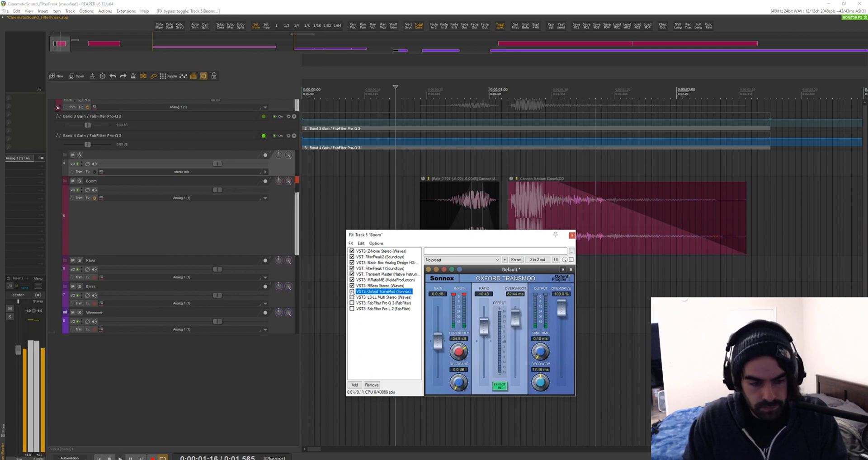
key(space)
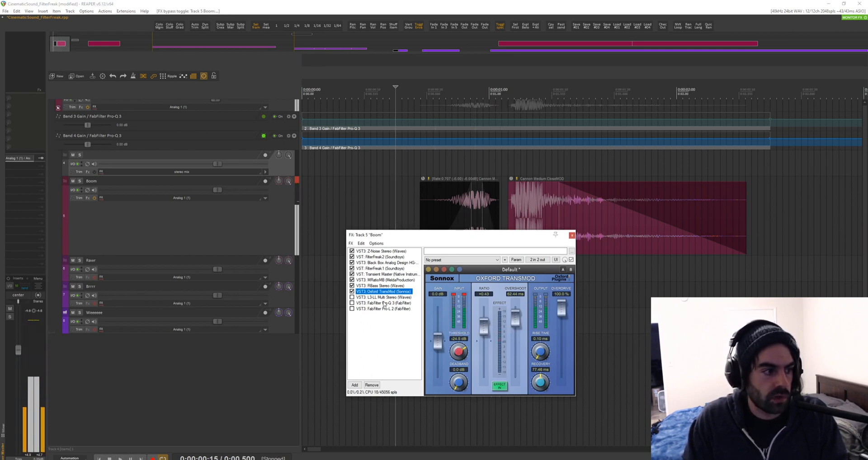
Step: Enable L3-LL Multi Stereo in the Boom chain and show its controls
click(357, 297)
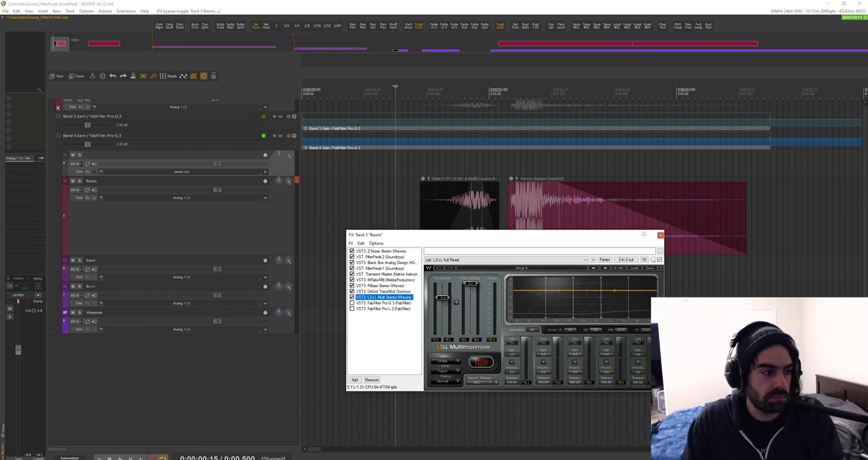
Step: Play the Boom sound with L3-LL Multi Stereo enabled
click(539, 211)
key(space)
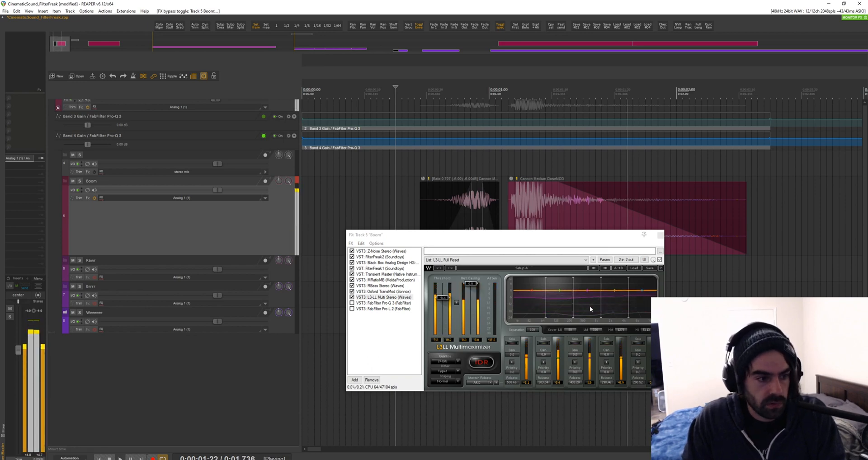
key(space)
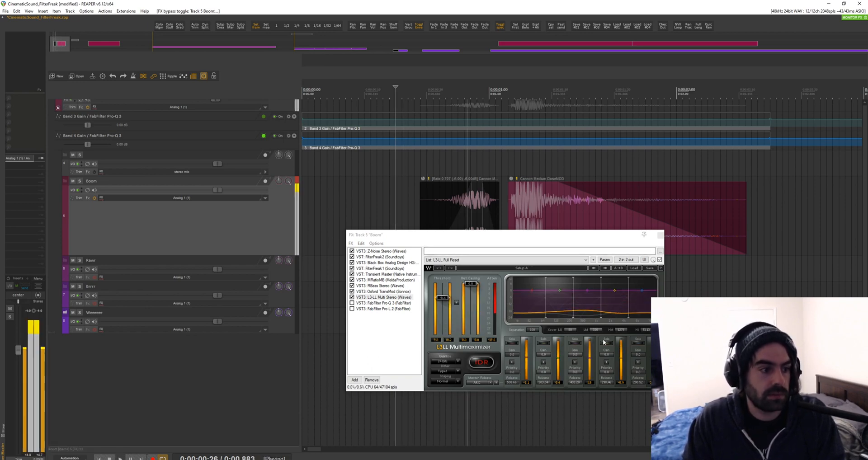
key(space)
Step: Enable FabFilter Pro-Q 3 in the Boom chain and play the sound through it
click(362, 303)
click(351, 303)
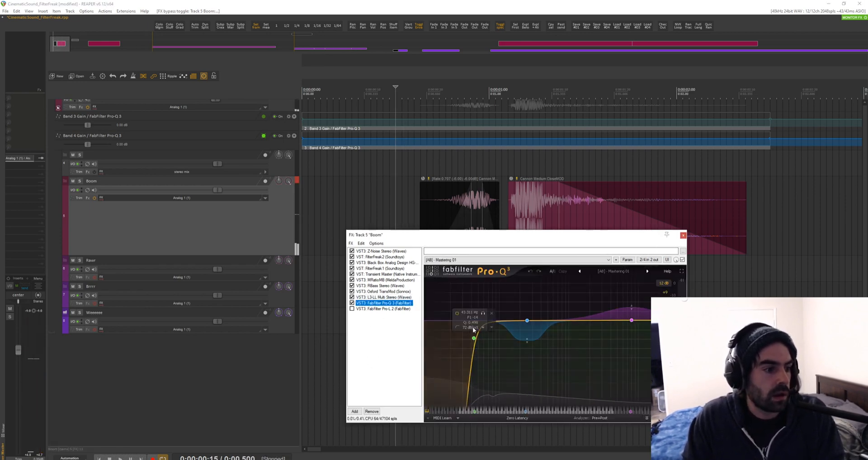
key(space)
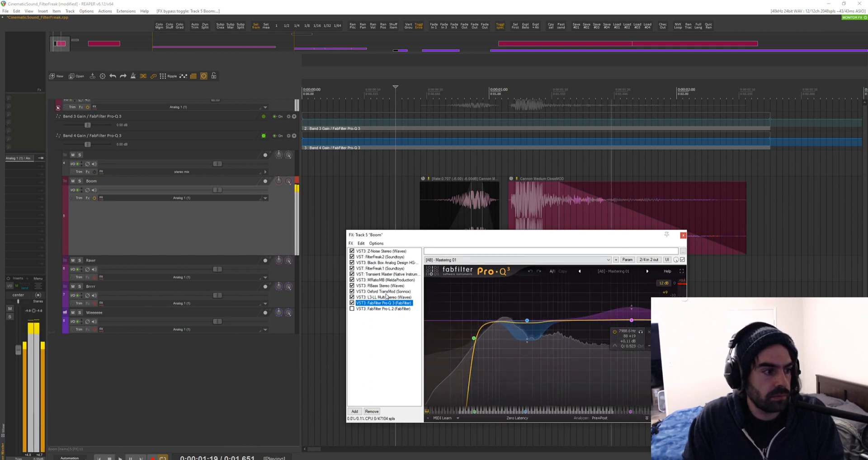
key(space)
Step: Enable FabFilter Pro-L 2 at the end of the Boom chain and play the sound through the full chain
click(353, 309)
key(space)
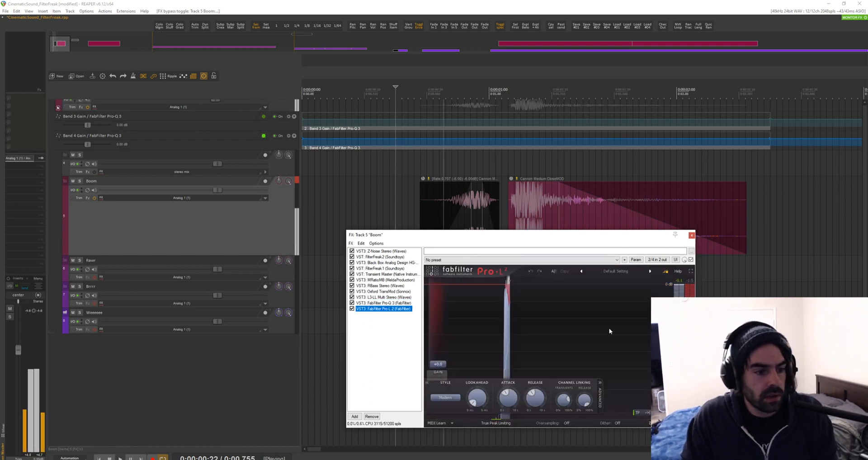
scroll(454, 215, down, 5)
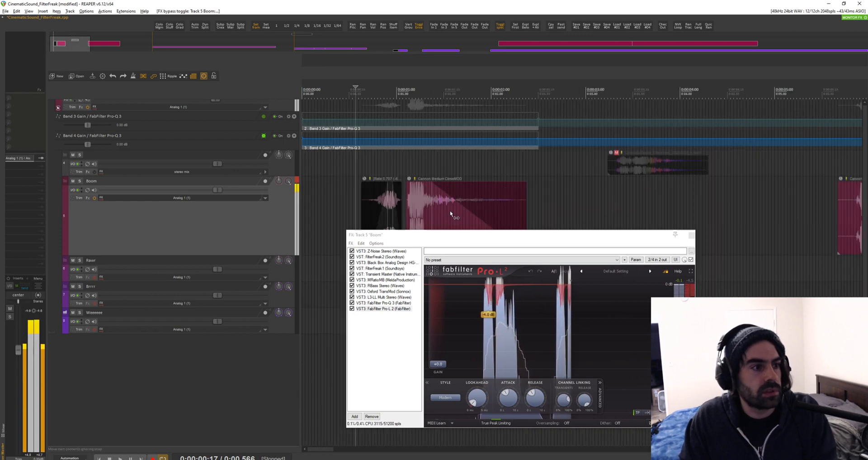
scroll(457, 213, down, 5)
key(space)
Step: Arm the Master track and record the processed Boom sound onto it, starting just before the first Boom item
click(481, 186)
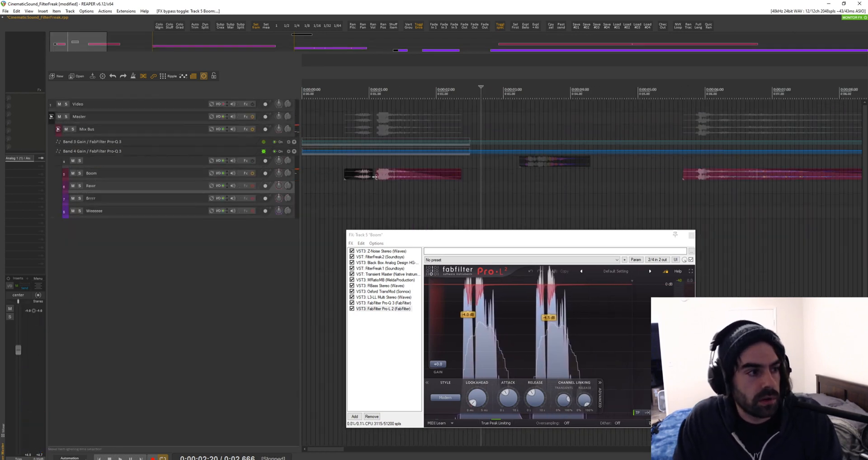
click(333, 174)
click(342, 174)
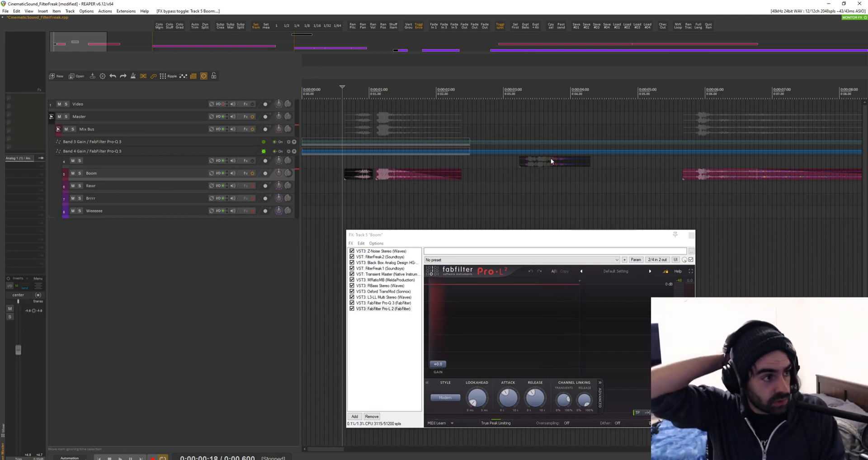
click(333, 175)
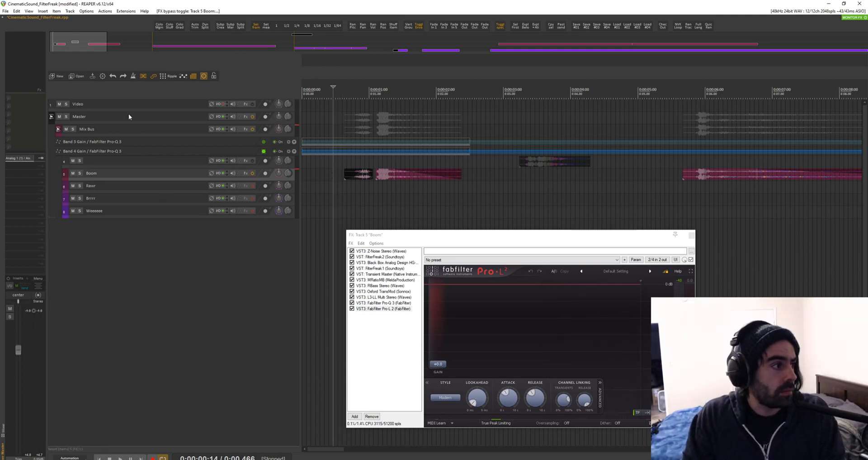
click(265, 117)
click(342, 181)
key(ctrl+r)
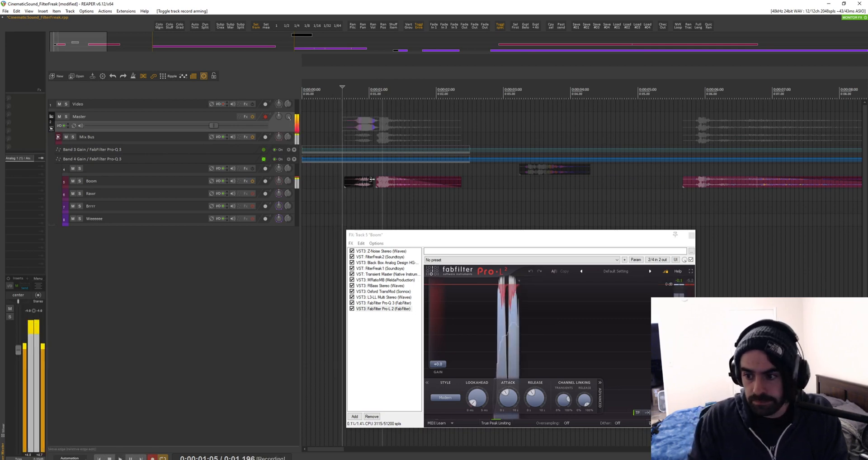
key(space)
key(Return)
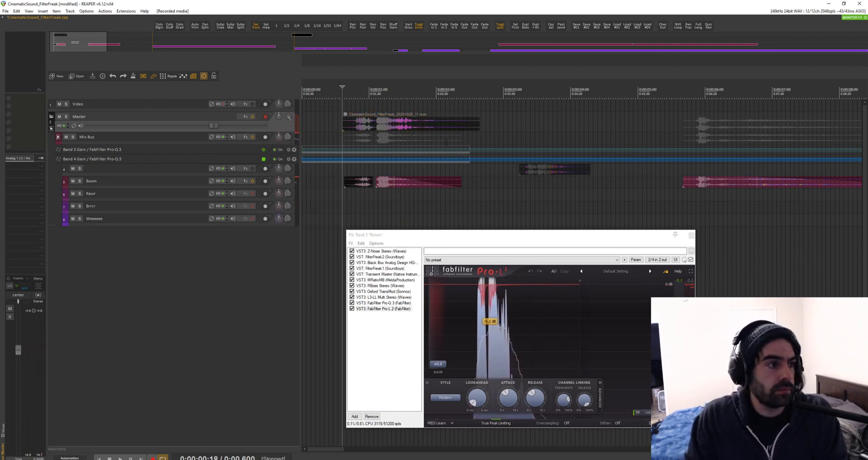
Step: Shift the muted item above Boom to the right and place the new Master recording on the Boom track at about 2.7 s
click(382, 124)
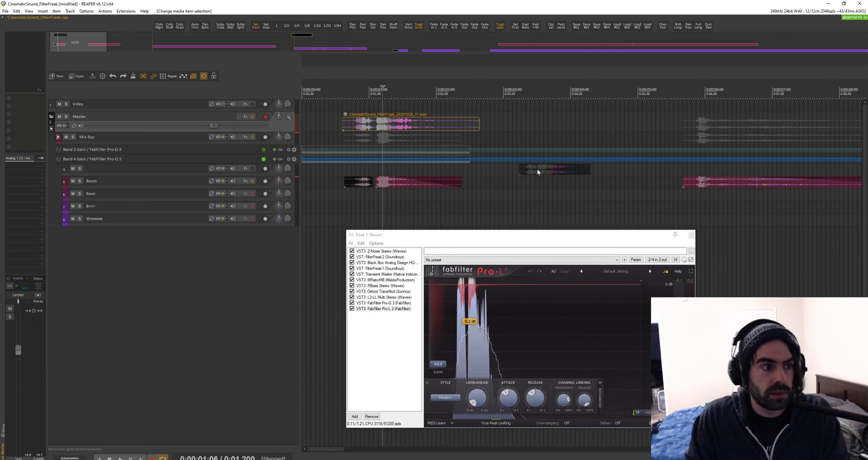
drag(537, 170, 620, 171)
click(396, 125)
drag(397, 127, 514, 183)
click(521, 123)
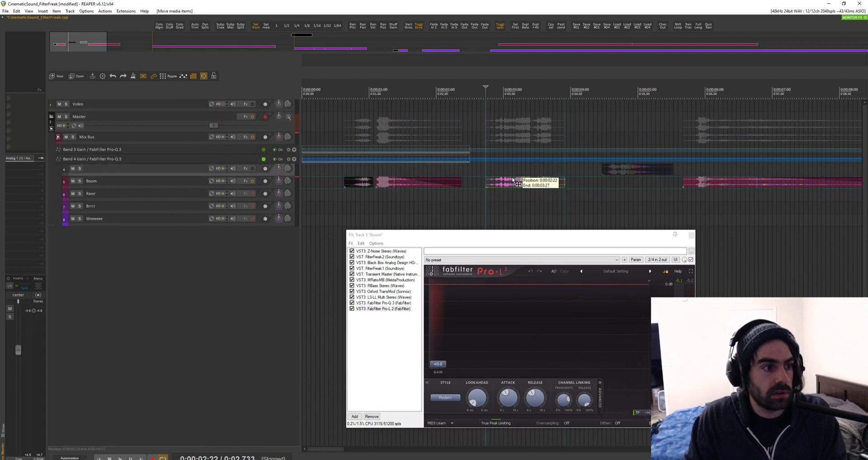
Step: Play the recorded item through the Boom effects chain
click(476, 181)
key(space)
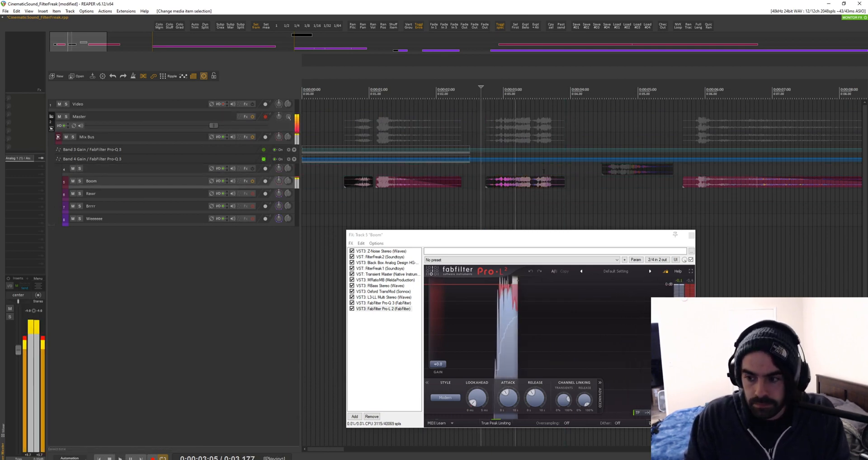
key(space)
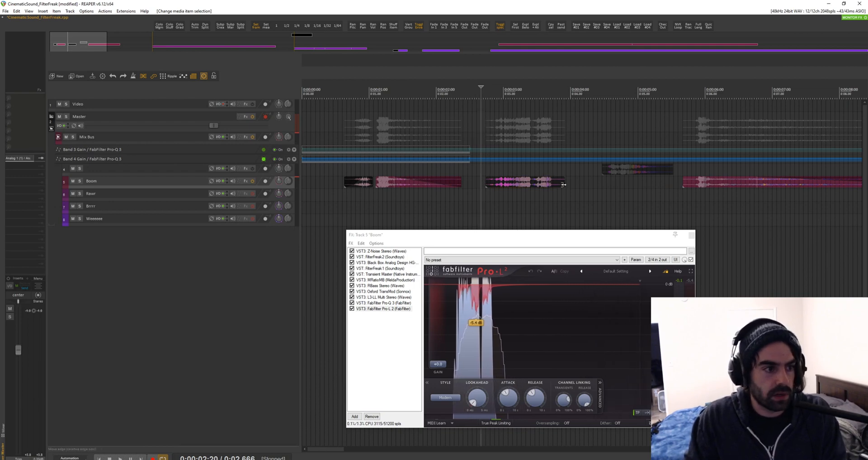
Step: Extend the recorded item's end slightly and record its second pass through the Boom chain onto Master
drag(565, 183, 575, 183)
click(484, 184)
key(Escape)
click(483, 183)
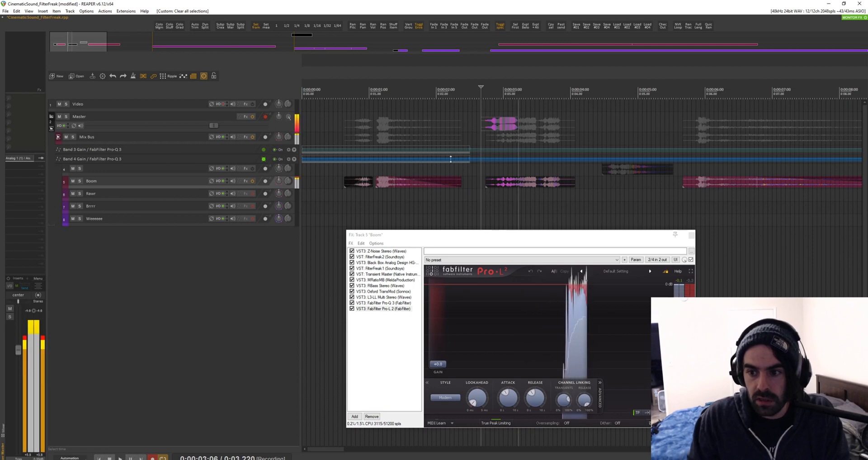
key(space)
click(544, 129)
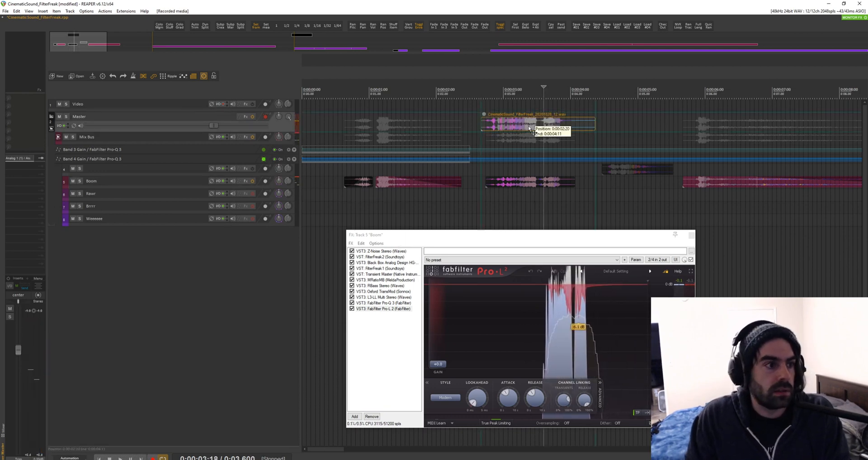
Step: Shift the first recording earlier on Boom and place the second recording on the Rawr track at about 3.3 s
drag(525, 127, 553, 128)
drag(533, 182, 520, 182)
drag(552, 129, 521, 187)
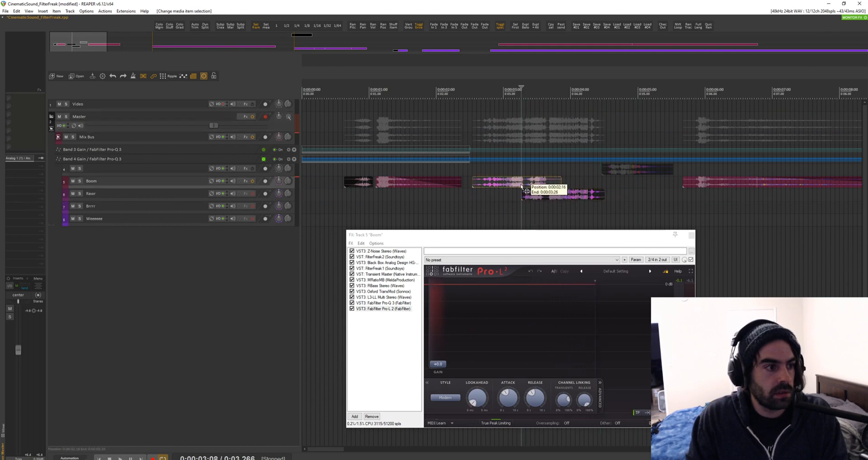
Step: Shift the leading Boom items and the first recording about 0.6 s earlier and mute the first recording
drag(327, 180, 535, 184)
drag(534, 183, 477, 183)
click(490, 196)
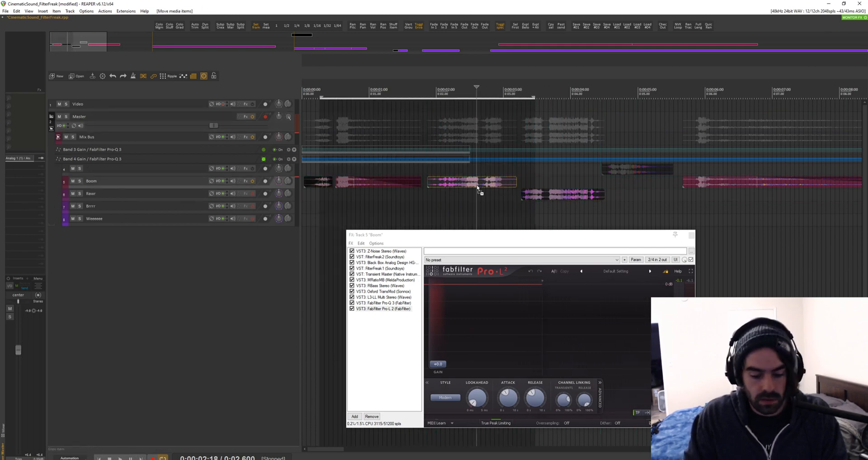
key(ctrl+m)
Step: Move the muted first recording onto a new track below the others and place the second recording on Boom
drag(486, 210, 356, 210)
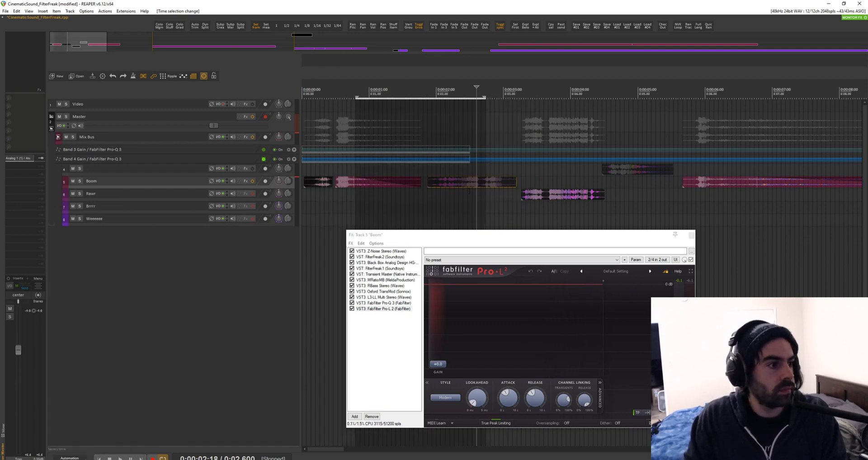
drag(486, 186, 361, 250)
drag(578, 193, 552, 186)
Step: Play the second recording through the Boom effects chain
click(487, 184)
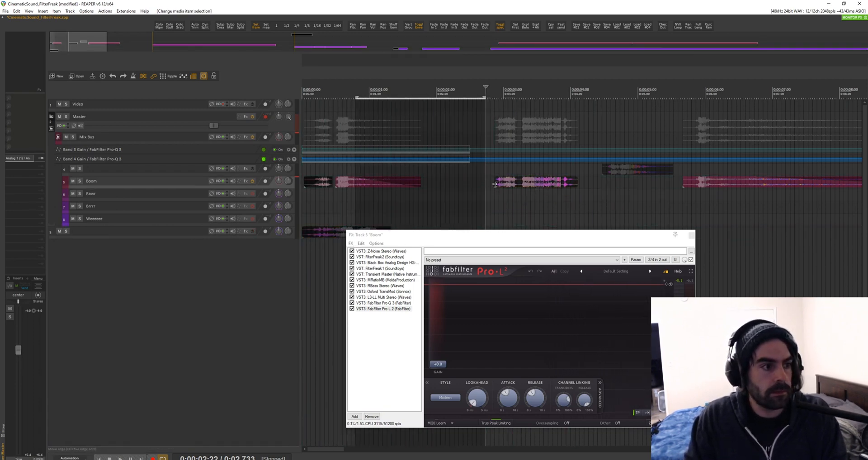
click(490, 171)
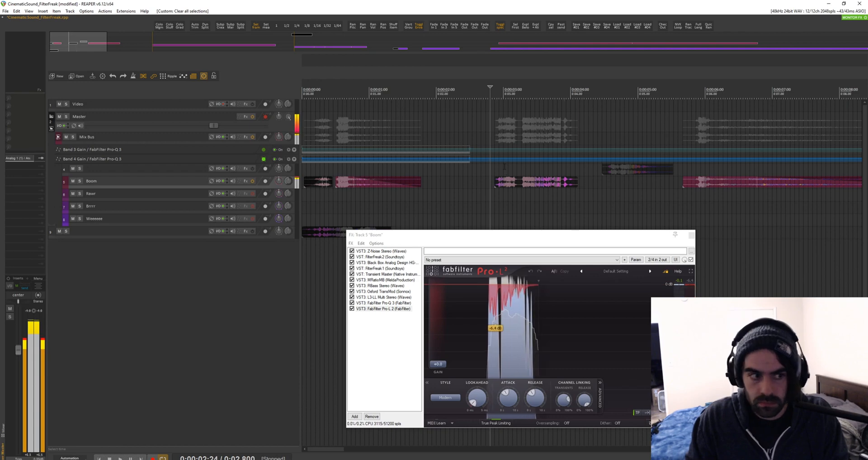
click(508, 169)
Step: Time-stretch the second recording on Boom to about 2.8 s, starting near 2.1 s, and play it through the chain
drag(539, 183, 653, 185)
mouse_move(623, 188)
mouse_down()
mouse_move(586, 194)
mouse_move(628, 183)
mouse_up()
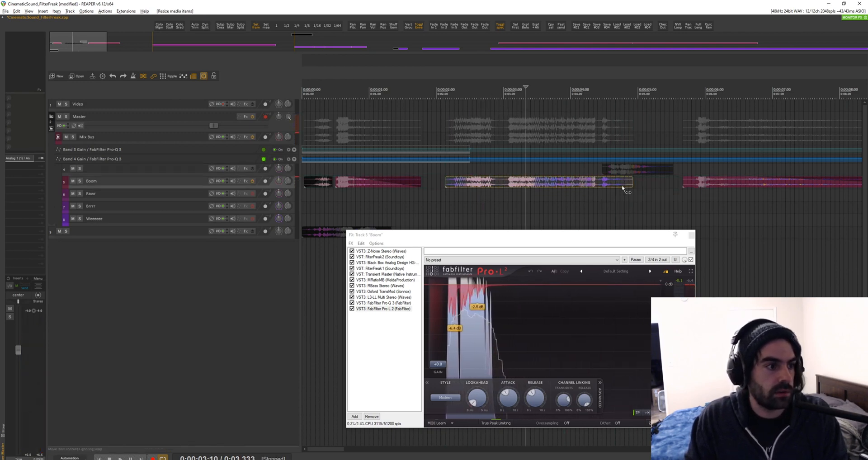
click(454, 164)
key(space)
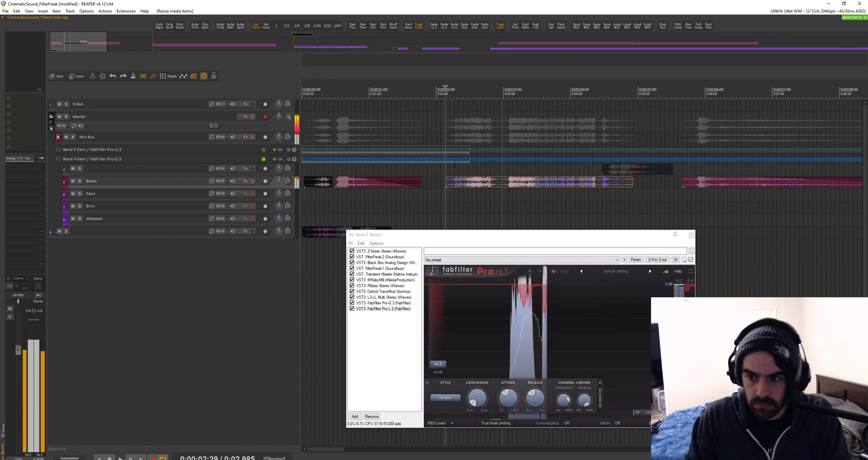
key(space)
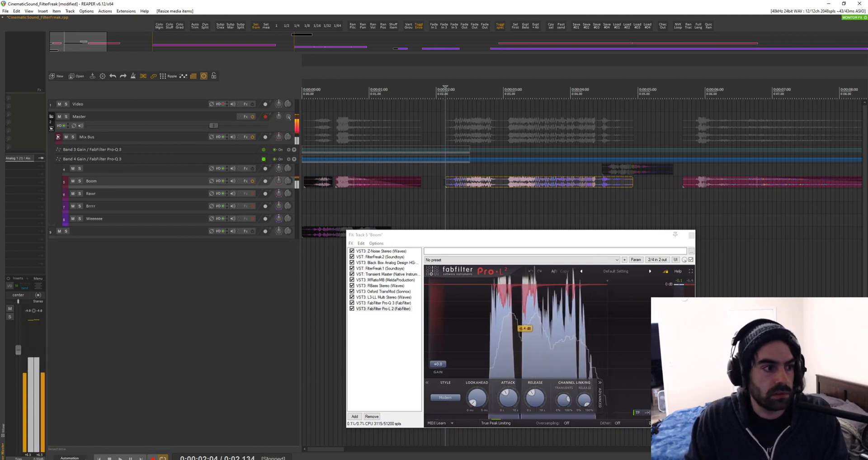
Step: Record the opening of the stretched item onto Master and trim the new recording's end to 3.0 s
key(ctrl+r)
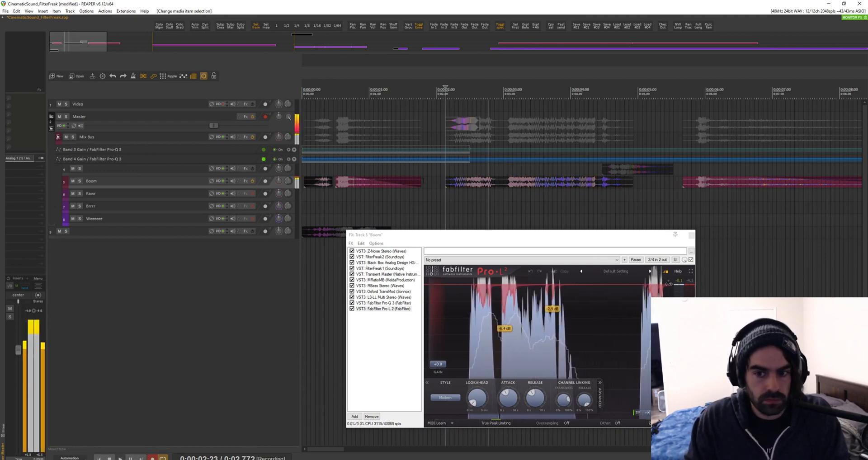
key(space)
key(Return)
click(499, 128)
click(503, 128)
key(s)
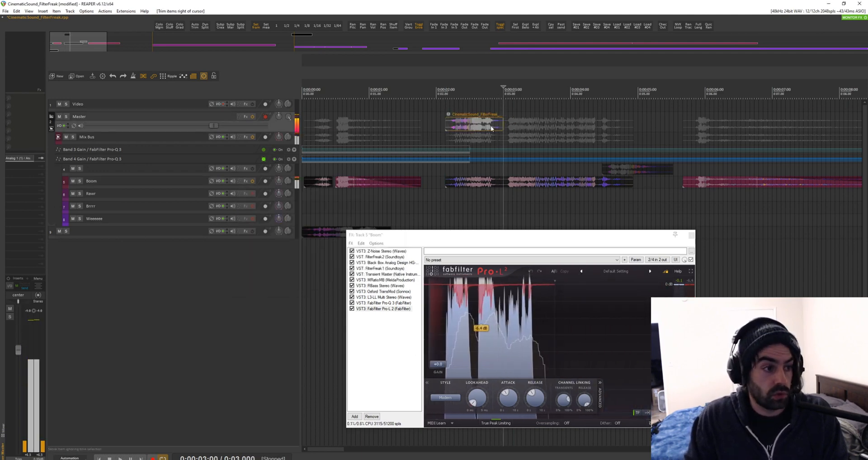
Step: Move the trimmed Master recording to the start of the Rawr track, beneath the first Boom items
click(486, 128)
drag(479, 126, 492, 125)
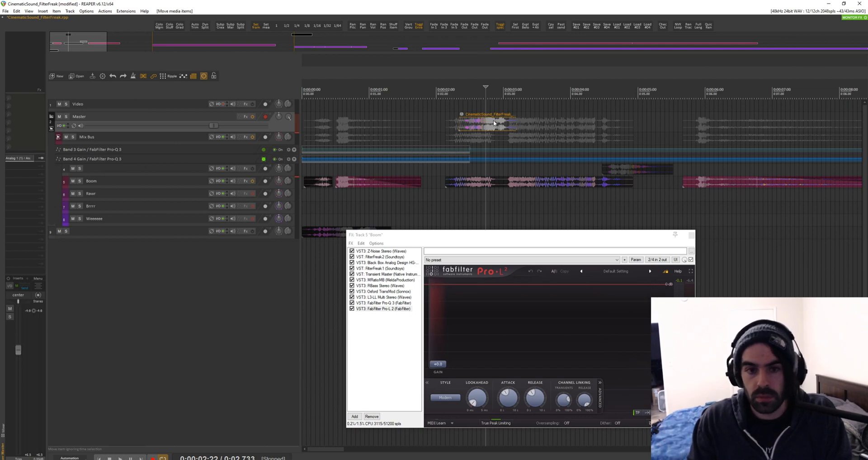
drag(494, 122, 331, 200)
scroll(332, 200, up, 4)
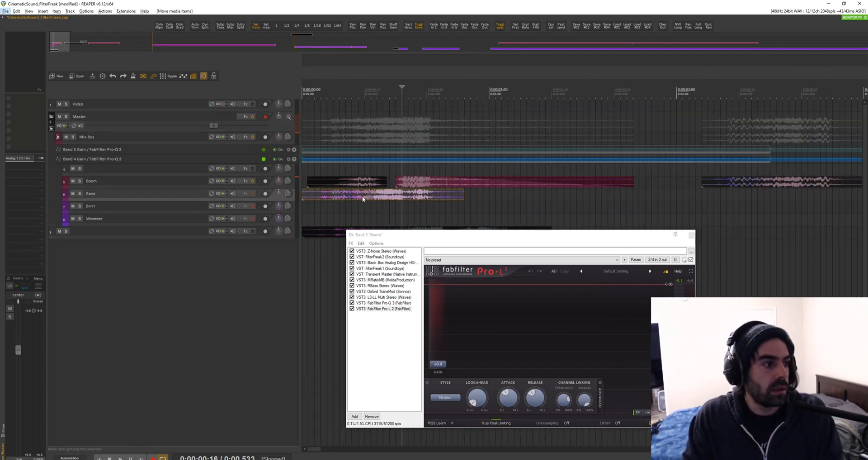
Step: Trim the Rawr item's end to about 0.6 s and fade it out from 0.5 s
click(427, 196)
click(413, 195)
key(s)
click(395, 196)
key(g)
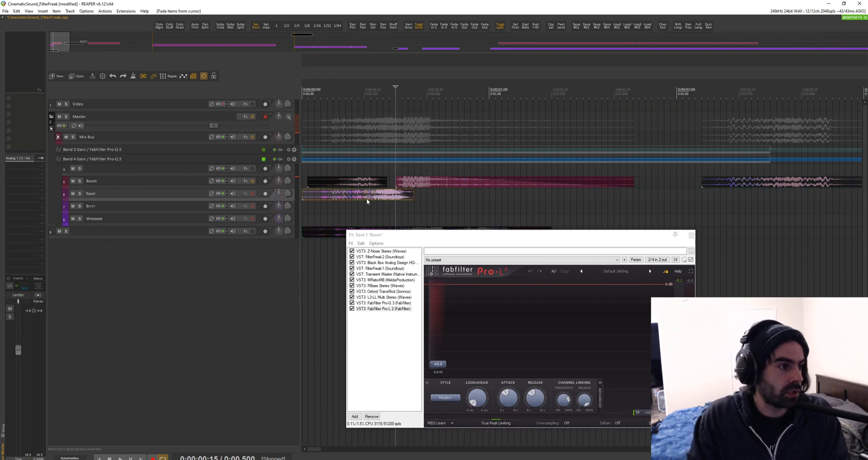
Step: Trim the Rawr item's quiet beginning and align its start with the first Boom item
click(321, 196)
key(a)
click(357, 198)
drag(358, 198, 318, 197)
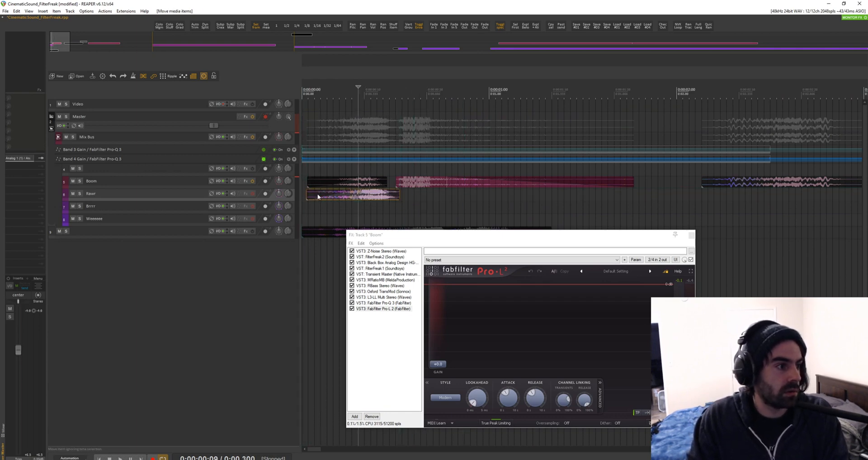
Step: Play the layered Boom and Rawr items from their start
key(space)
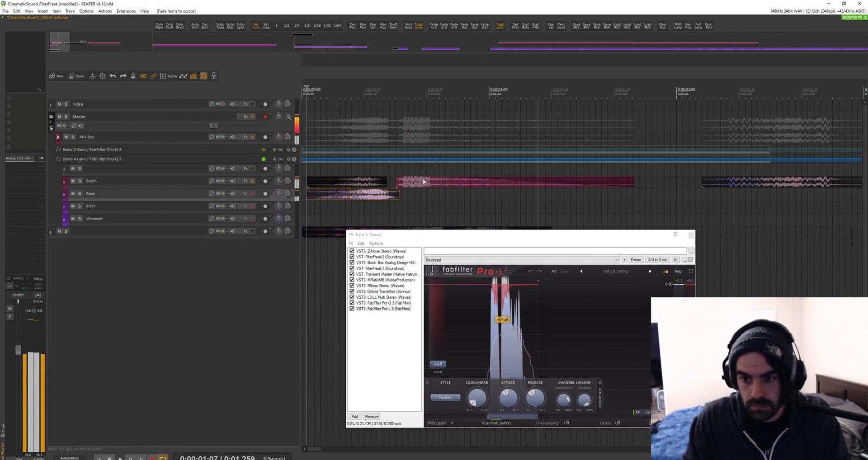
key(space)
scroll(368, 196, down, 5)
Step: Solo the Boom track and play from the middle of the stretched recording
click(511, 183)
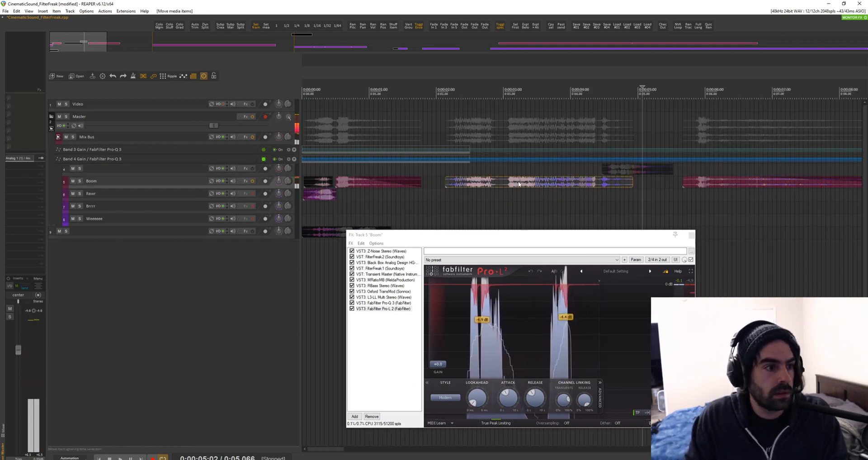
key(s)
key(space)
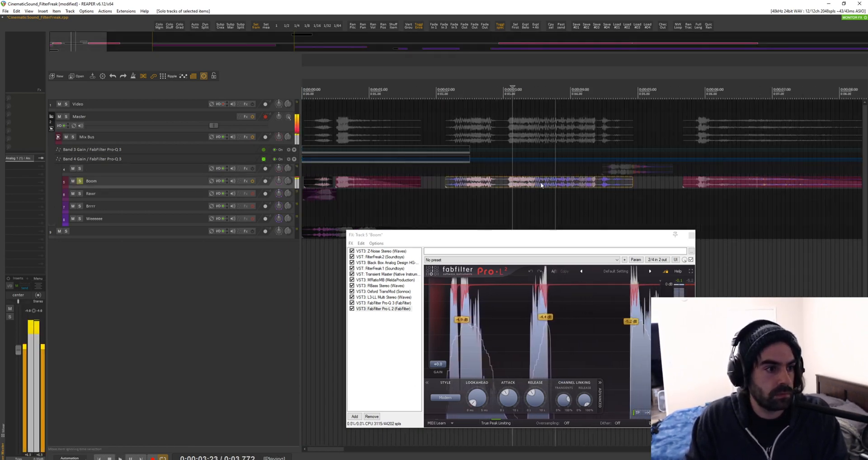
key(space)
Step: Trim away the stretched recording's start up to about 3.3 s and move the remainder onto the Rawr track
click(526, 183)
key(a)
drag(542, 183, 544, 195)
click(530, 194)
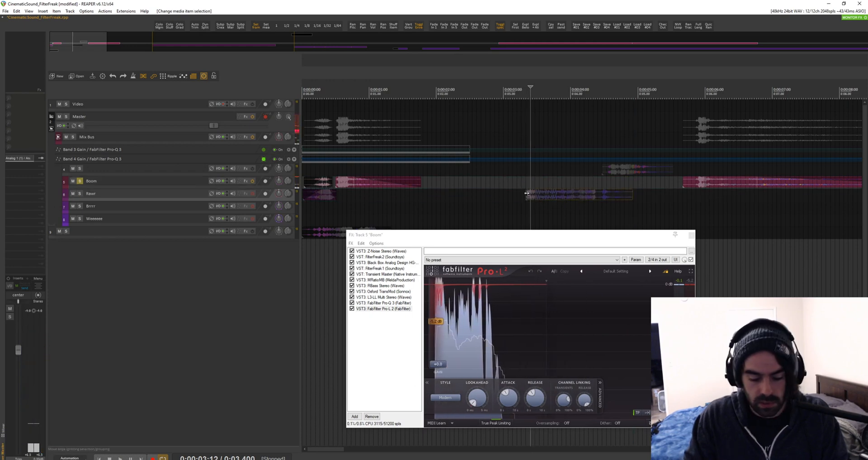
Step: Solo the Rawr track and play the unmuted recording just moved onto it
key(m)
key(s)
key(s)
click(538, 197)
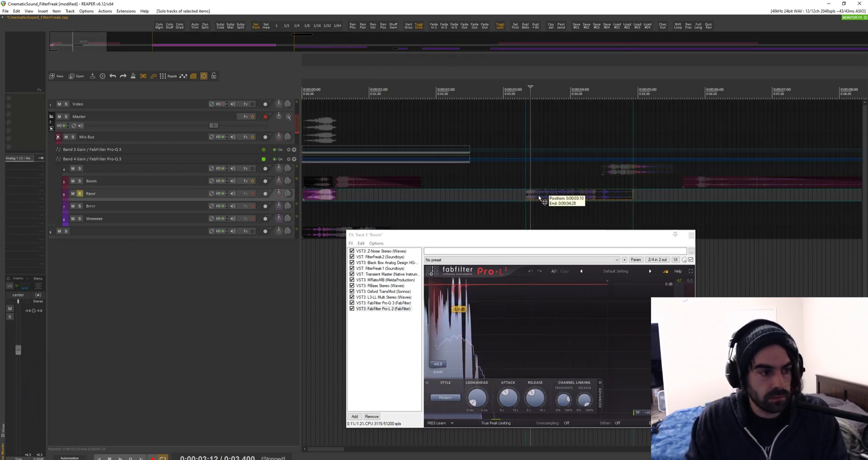
key(m)
key(space)
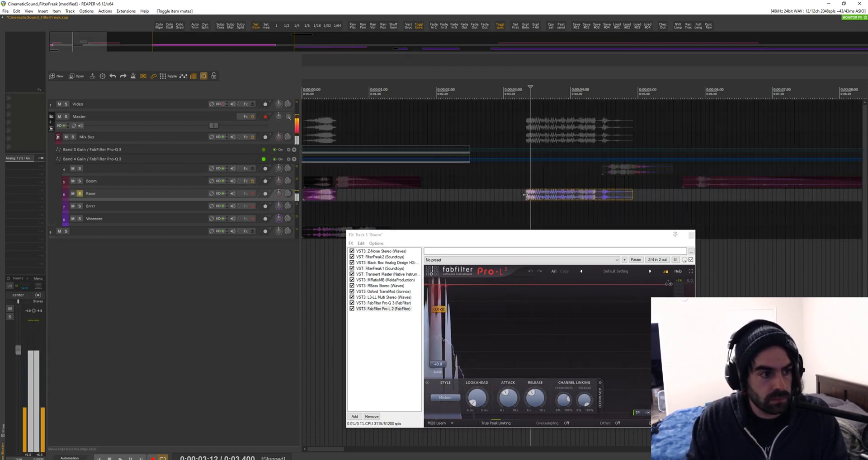
Step: Move the recording on the Rawr track to about 0.6 s, directly after the first Rawr item
click(526, 191)
drag(525, 194, 344, 198)
click(514, 195)
key(space)
key(space)
Step: Trim the moved Rawr recording's end at about 1.4 s and fade it out from about 0.7 s
click(396, 195)
key(s)
click(351, 196)
key(g)
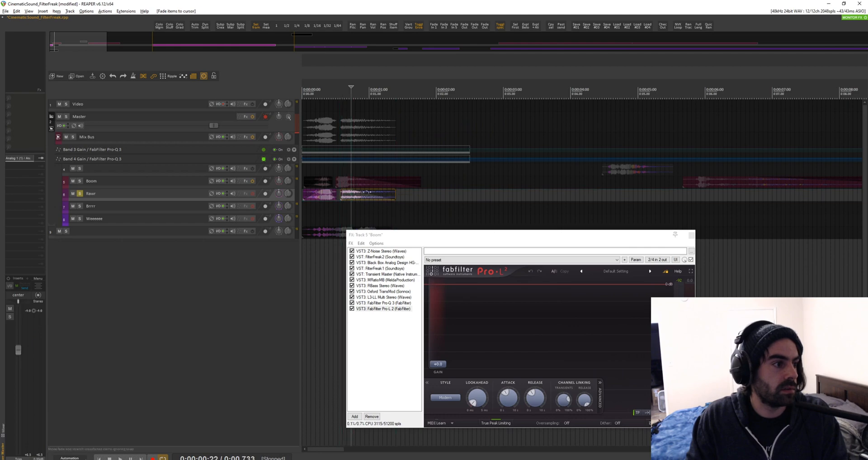
Step: Clear the Rawr solo and play the Boom and Rawr layers together near the project start
key(space)
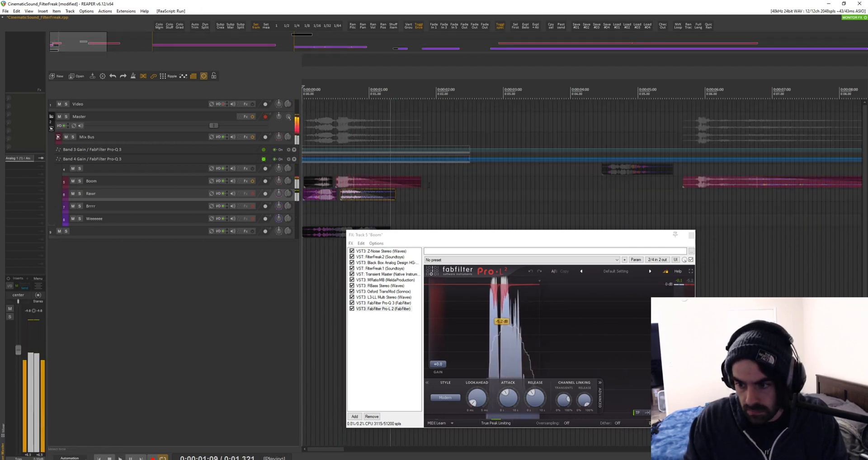
click(337, 207)
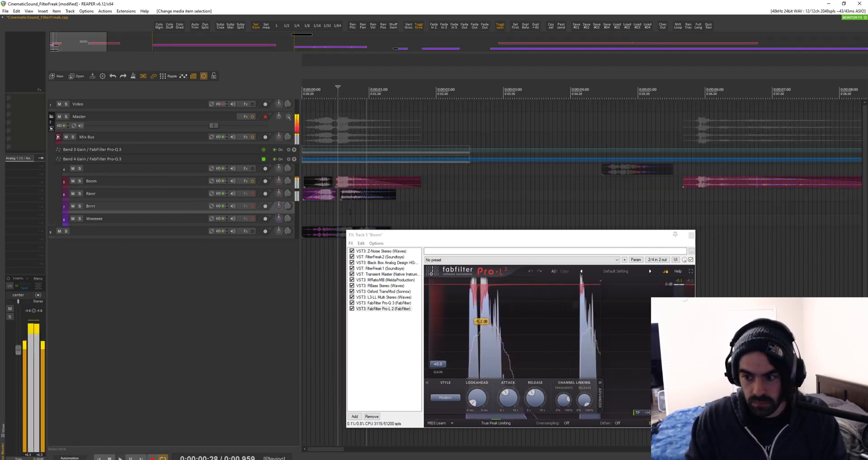
key(space)
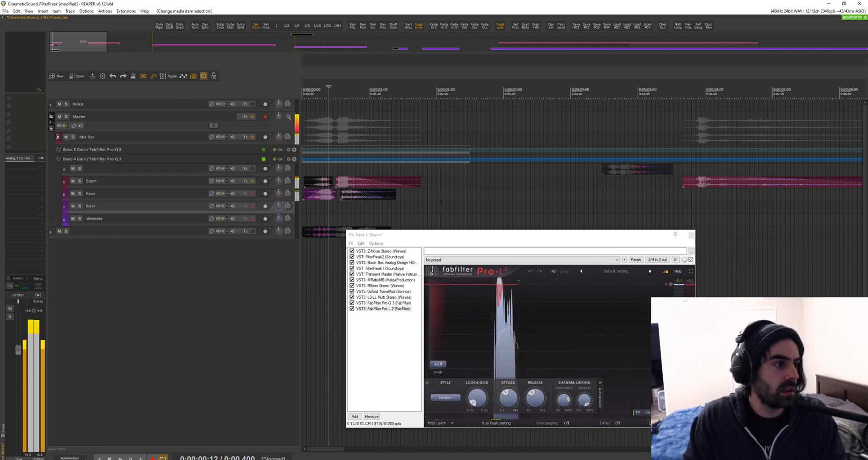
Step: Mute both items at the start of the Rawr track
drag(414, 199, 219, 202)
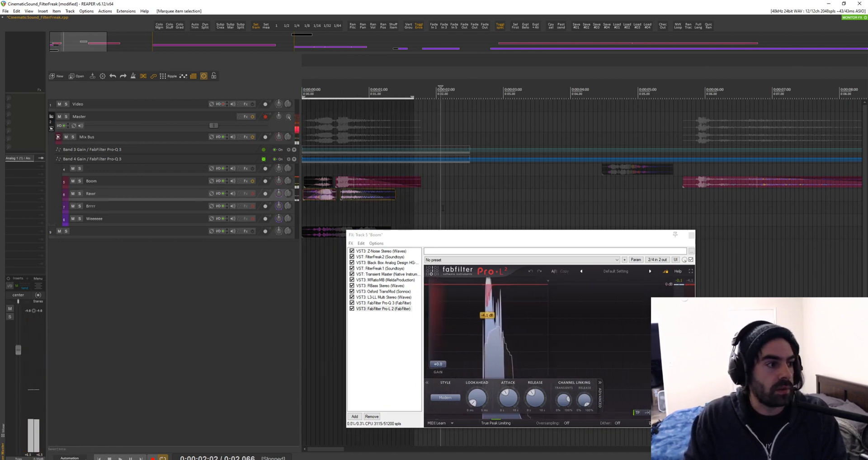
click(423, 206)
drag(426, 197, 260, 204)
drag(459, 192, 241, 197)
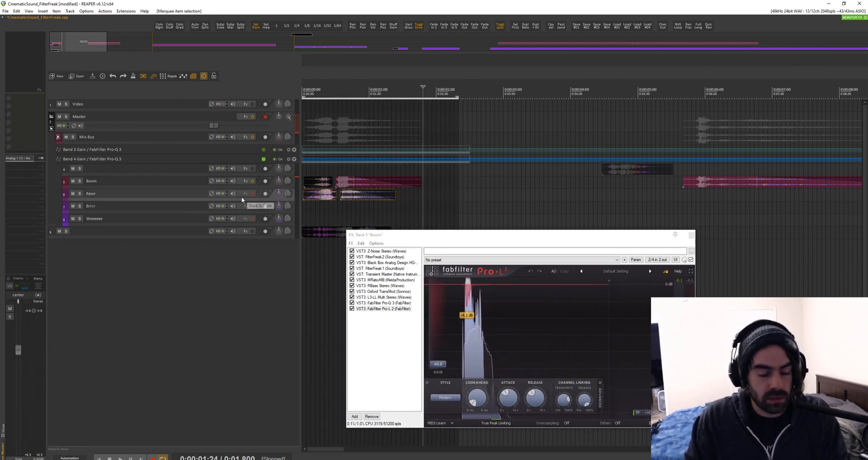
key(m)
key(Escape)
click(382, 206)
drag(416, 198, 315, 201)
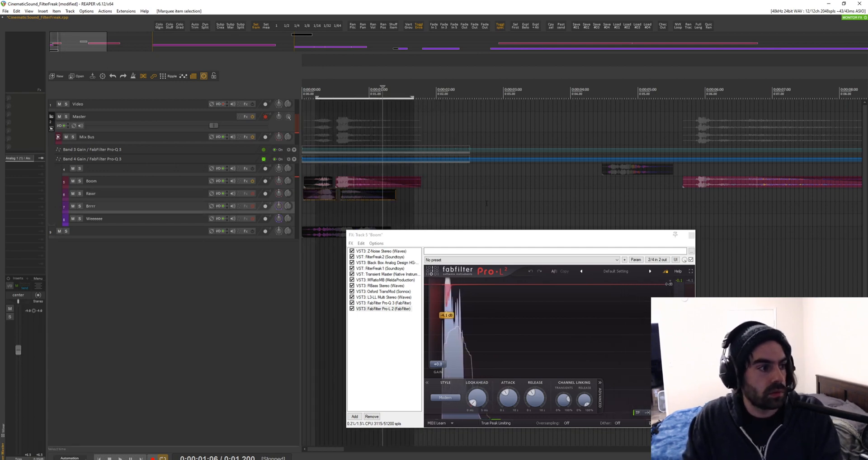
Step: Enlarge the Boom track to show the long cannon item's waveform and move the effects window clear of it
click(486, 204)
click(539, 196)
scroll(547, 192, right, 1)
click(542, 184)
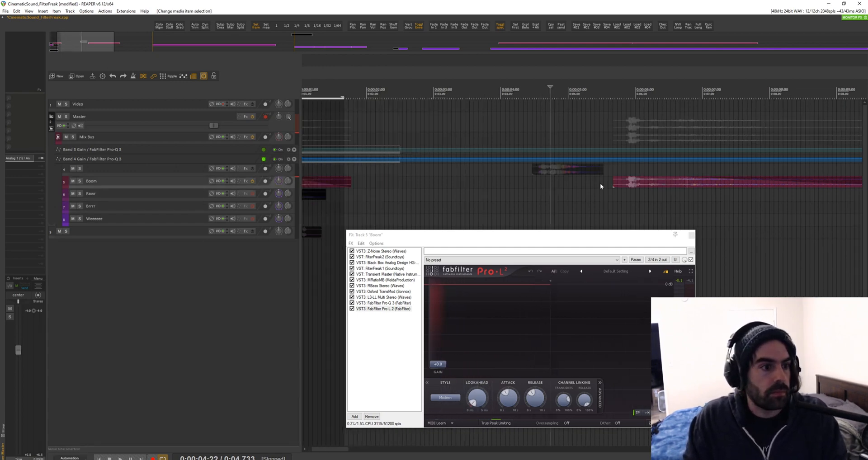
scroll(600, 183, down, 3)
click(496, 183)
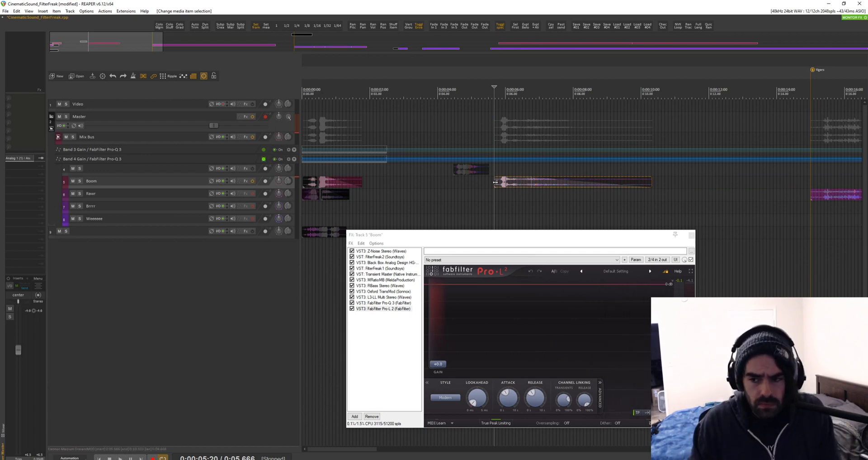
drag(489, 241, 495, 244)
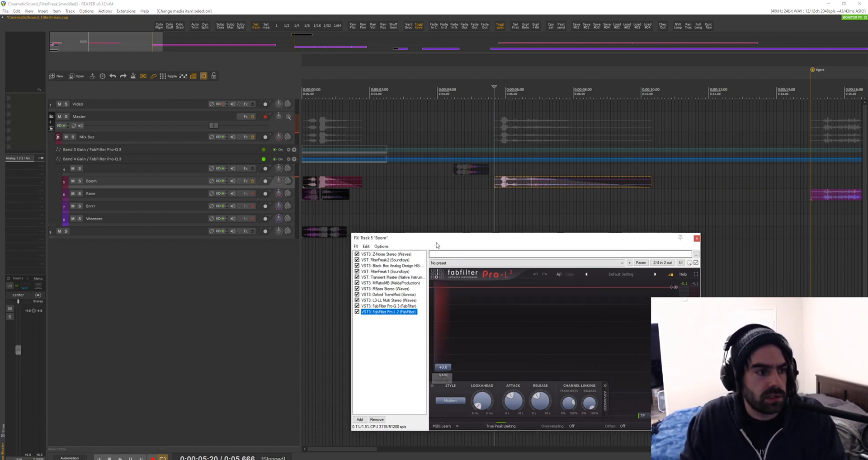
click(485, 182)
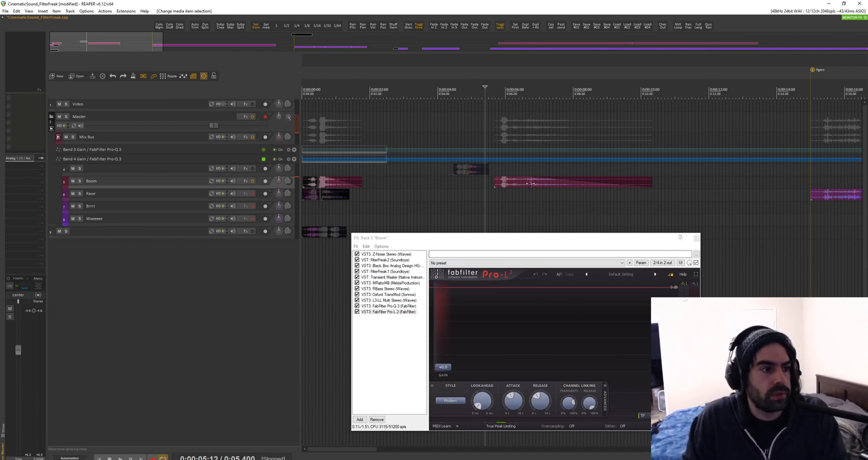
click(509, 183)
drag(271, 188, 271, 262)
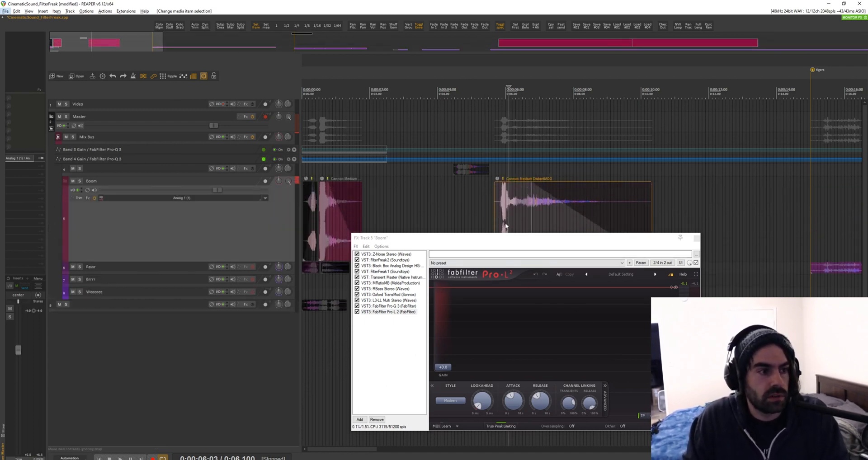
drag(512, 238, 516, 270)
Step: Play the long cannon item on the Boom track from just before it, at about 5.3 s
click(493, 226)
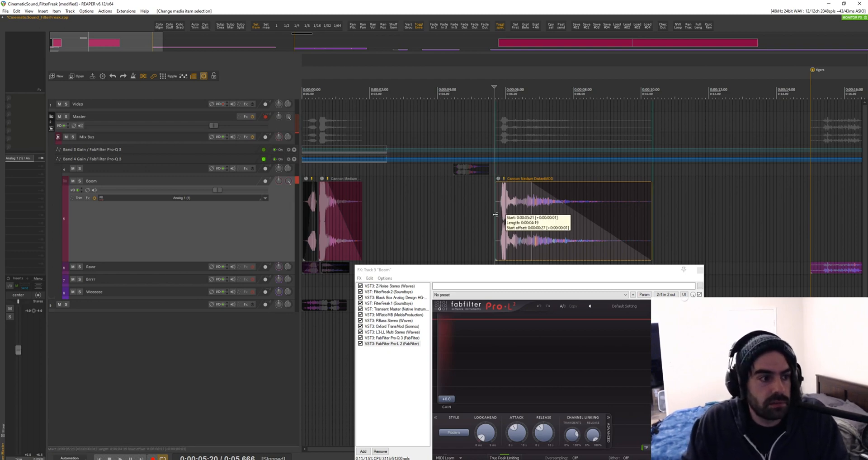
click(492, 215)
click(489, 215)
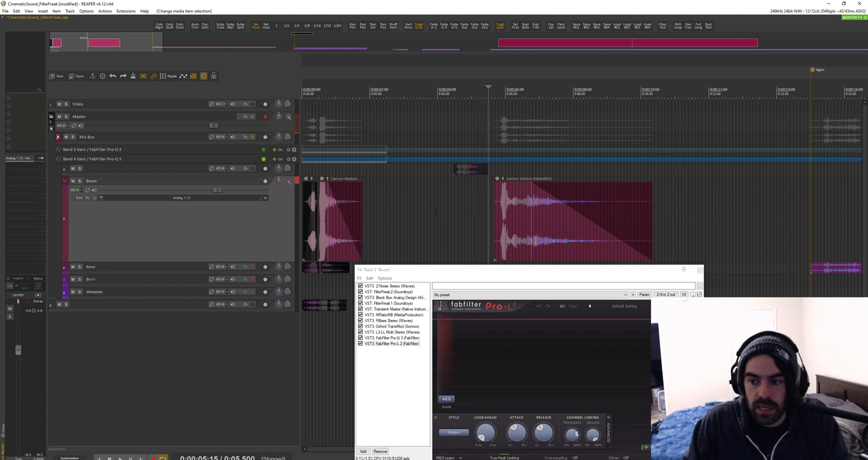
click(485, 216)
click(482, 215)
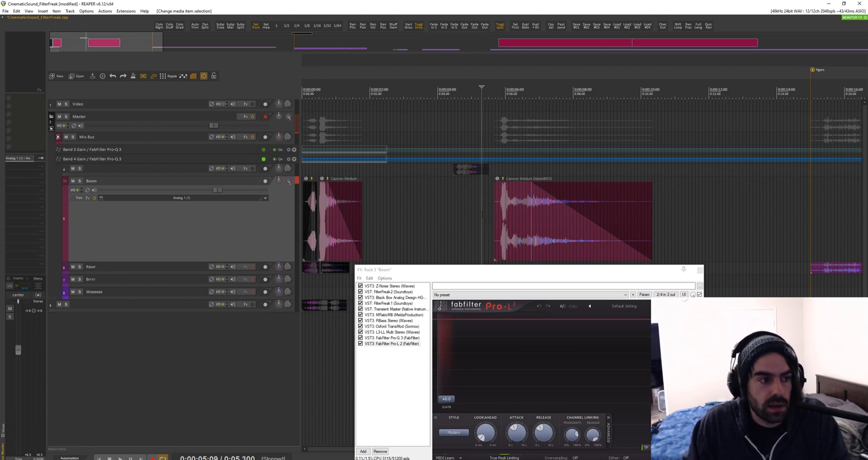
key(space)
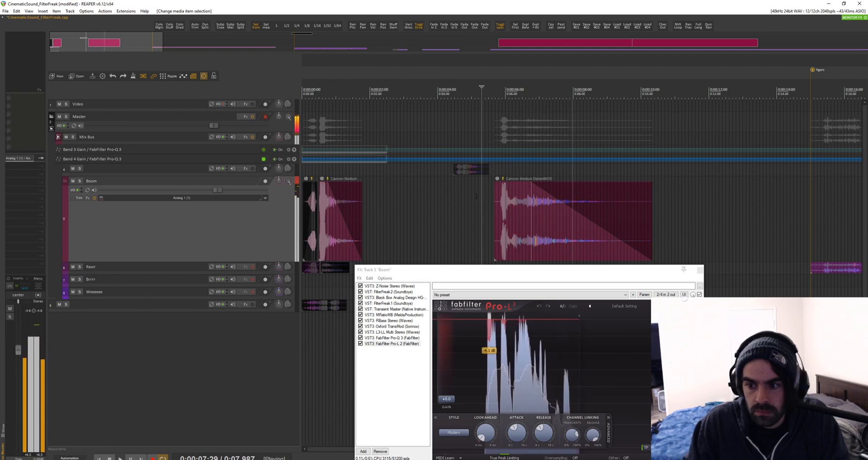
key(space)
Step: Record the long cannon item's processed output onto the Master track, starting at about 5.8 s
click(504, 213)
click(499, 214)
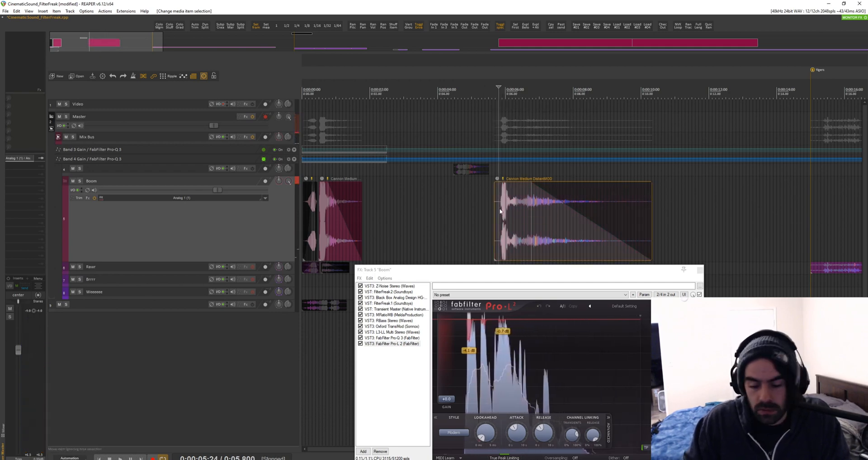
key(space)
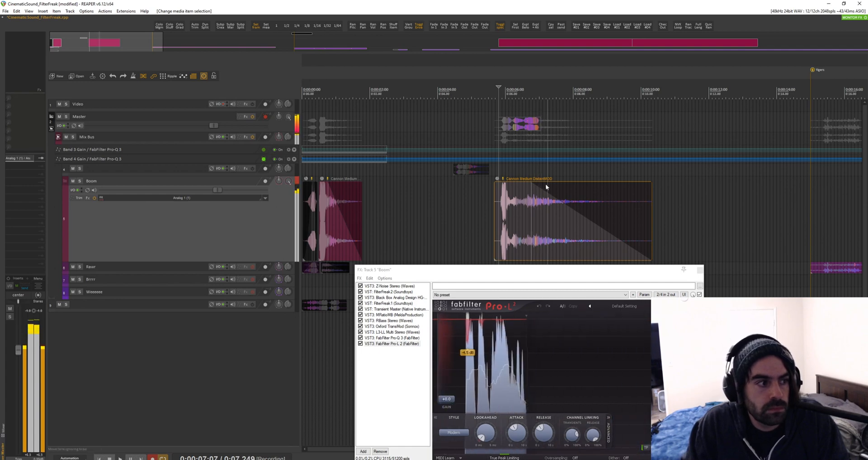
key(space)
key(Return)
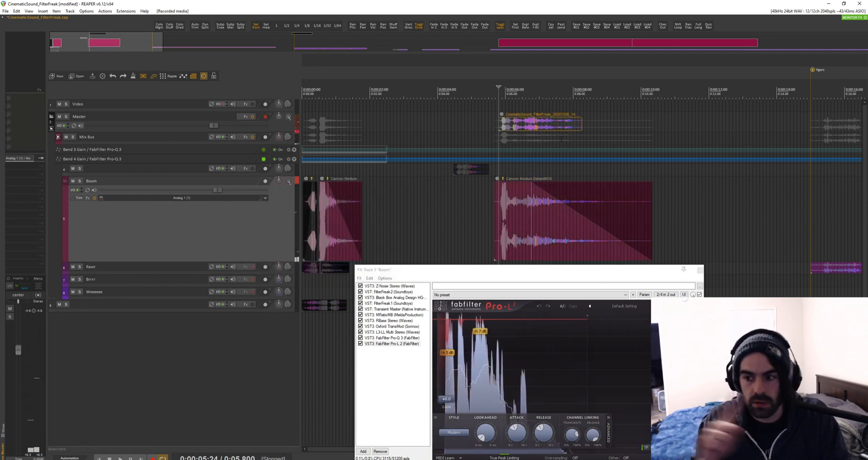
Step: Move the new recording onto the Brrrr track at about 0.6 s, beneath the second Boom item
drag(536, 126, 327, 283)
key(s)
click(336, 284)
key(alt+s)
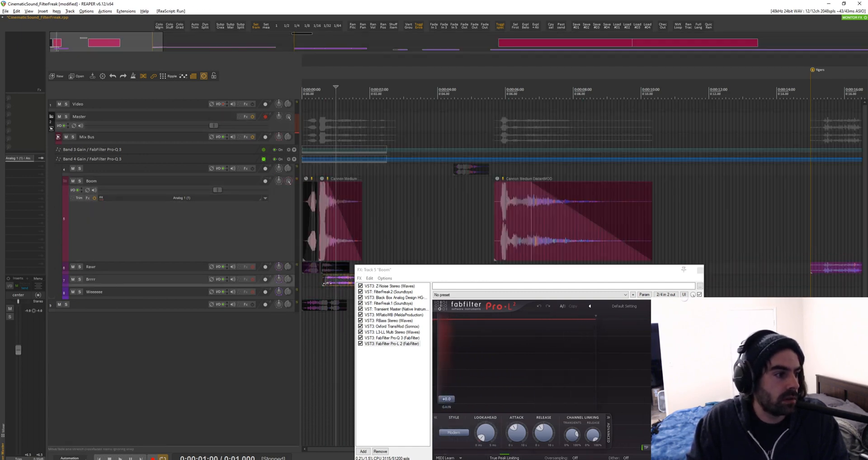
Step: Clear all selections and play the layers from the project start
click(327, 278)
key(Escape)
key(Home)
key(space)
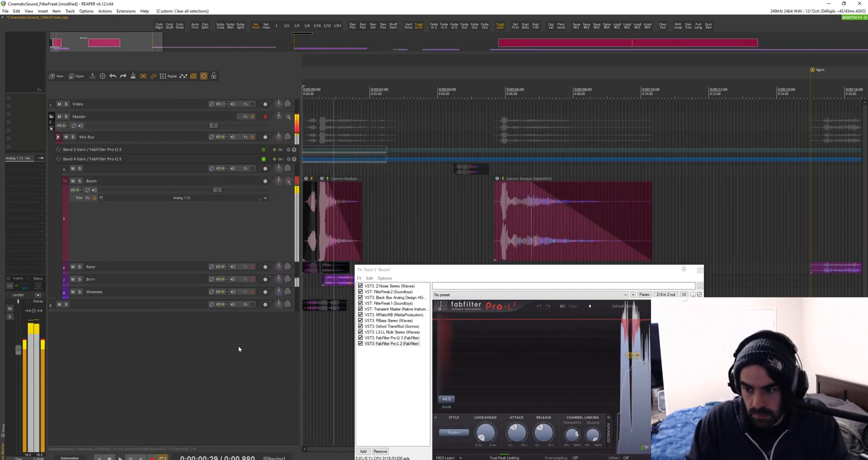
key(space)
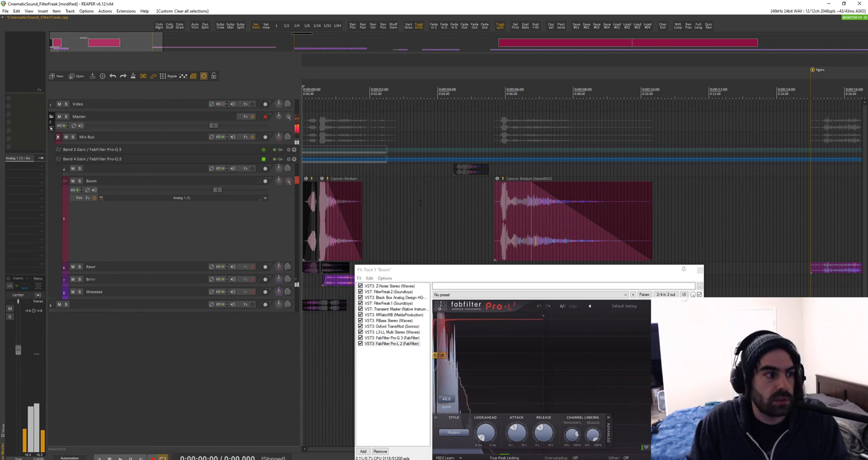
Step: Close the Boom track's effects window and enlarge the Rawr track to show the lion growl item's waveform
click(421, 229)
scroll(716, 221, down, 2)
click(730, 222)
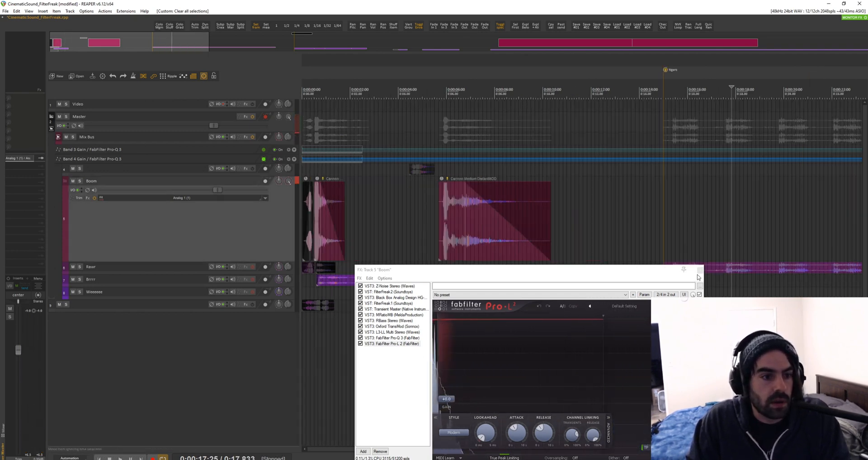
click(700, 270)
click(620, 270)
key(ctrl+Right)
click(351, 283)
scroll(351, 284, right, 2)
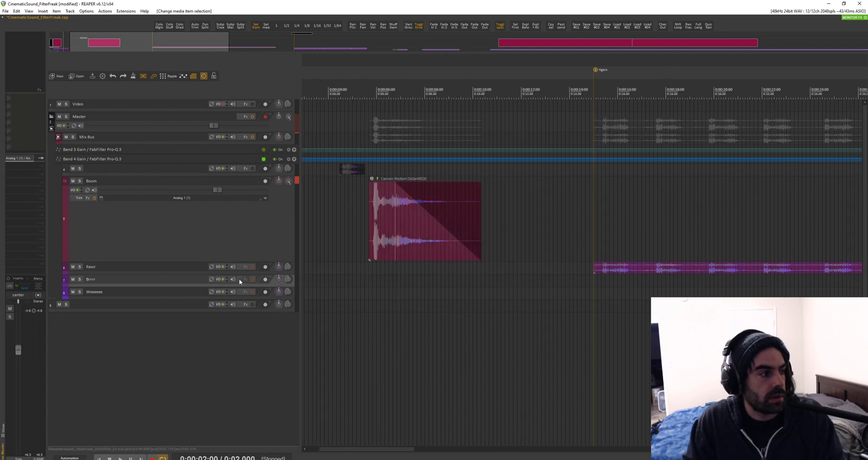
click(528, 271)
drag(235, 274, 235, 345)
scroll(488, 343, right, 2)
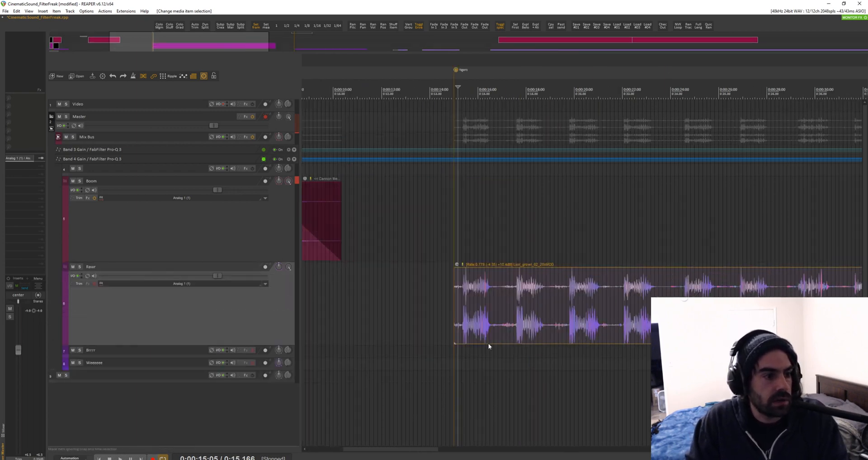
Step: Play the lion growl item on the Rawr track from its start and from just before its second growl
key(space)
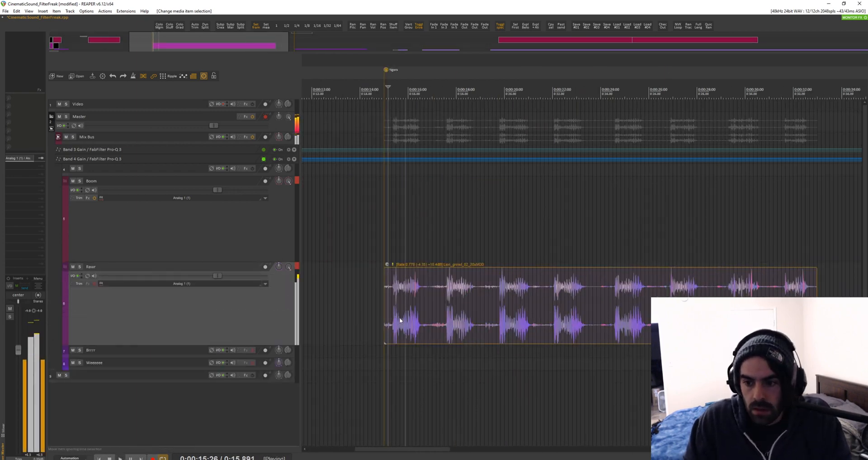
key(space)
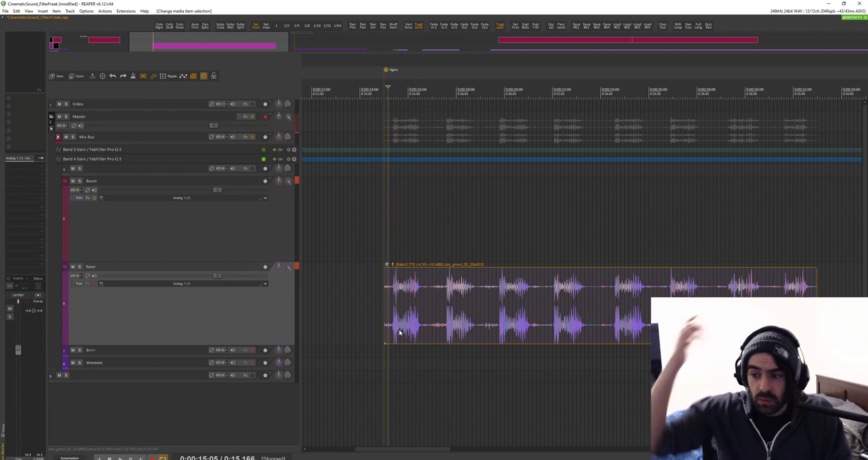
click(391, 310)
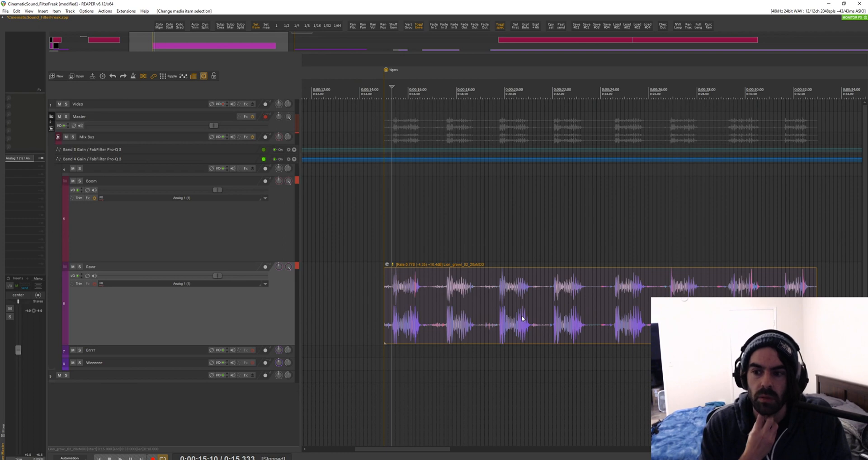
click(437, 306)
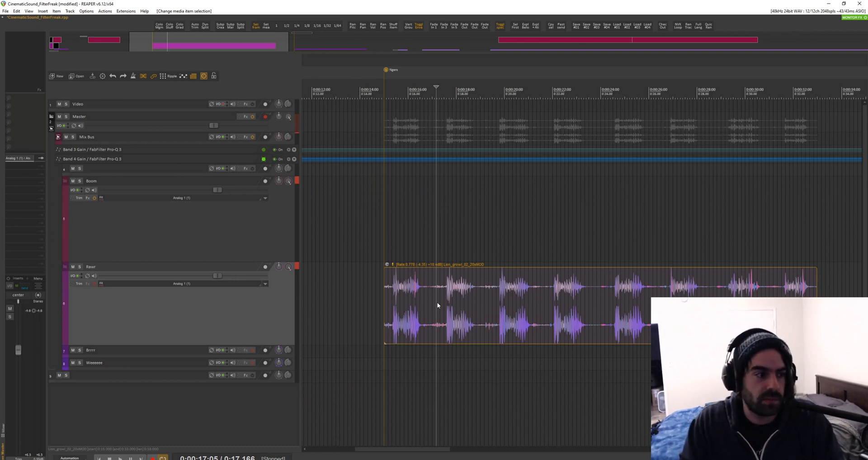
key(space)
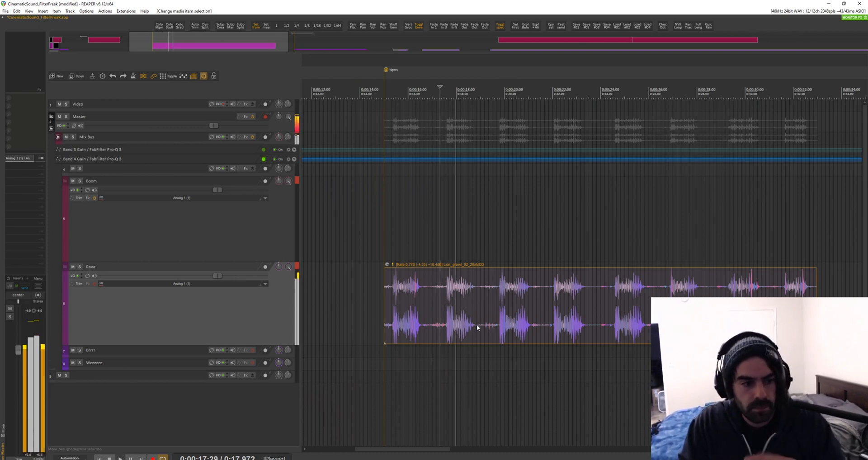
key(space)
Step: Open and enable the Rawr track's effects chain, move its window off the growl item, and show the MetaFlanger settings
click(91, 285)
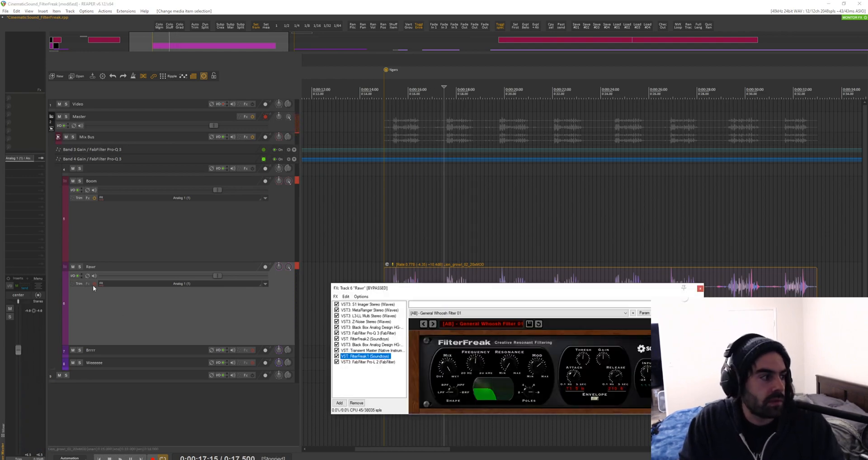
drag(442, 293, 574, 92)
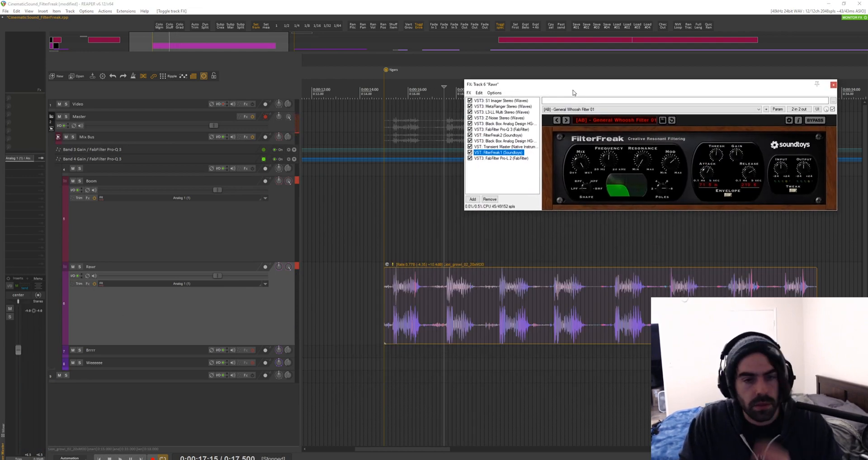
click(516, 100)
click(508, 107)
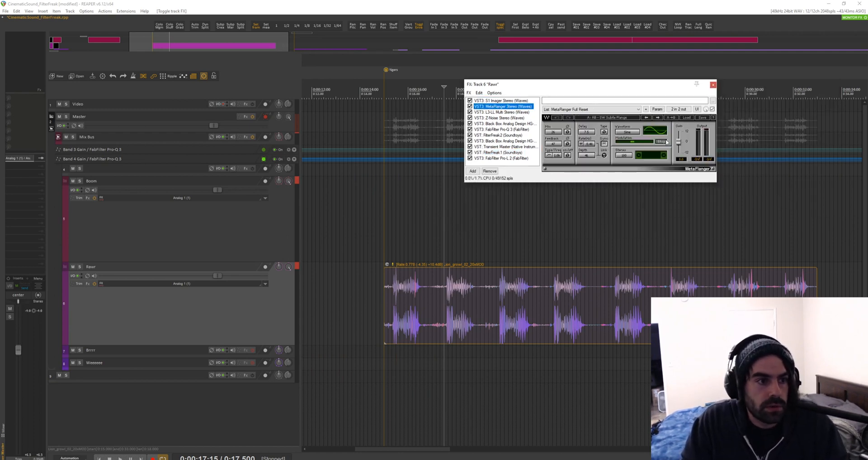
Step: Show the Rawr track's L3-LL Multimaximizer settings and play the lion growl item from its first growl
drag(564, 88, 599, 81)
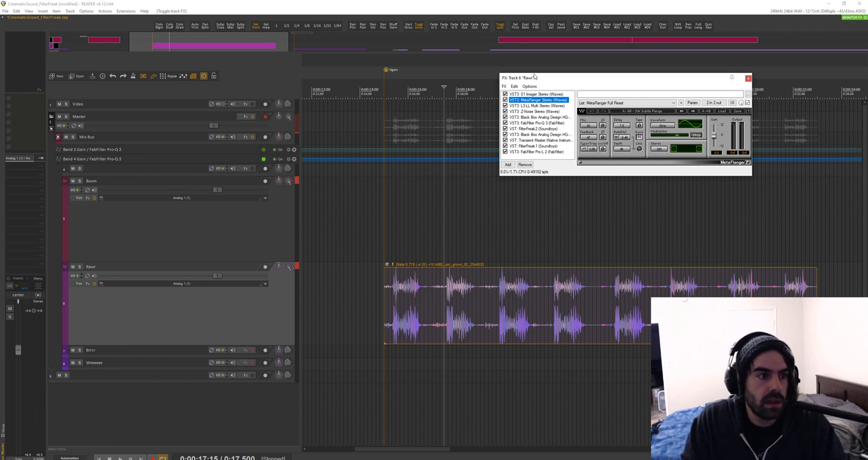
click(540, 93)
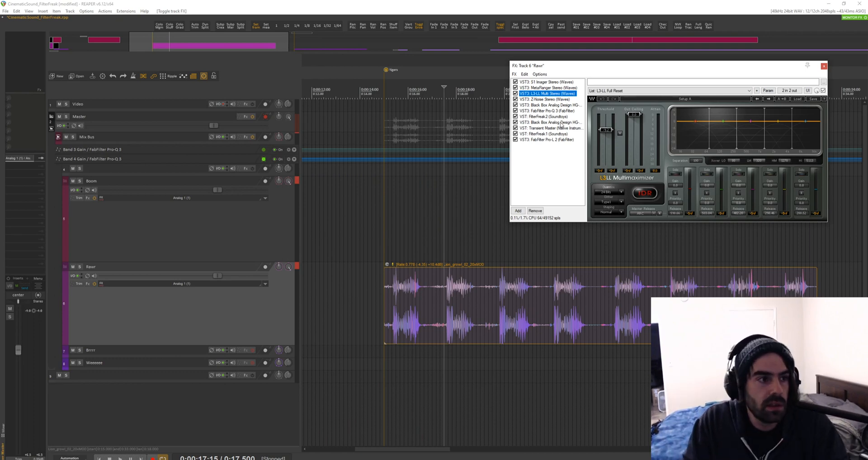
click(392, 311)
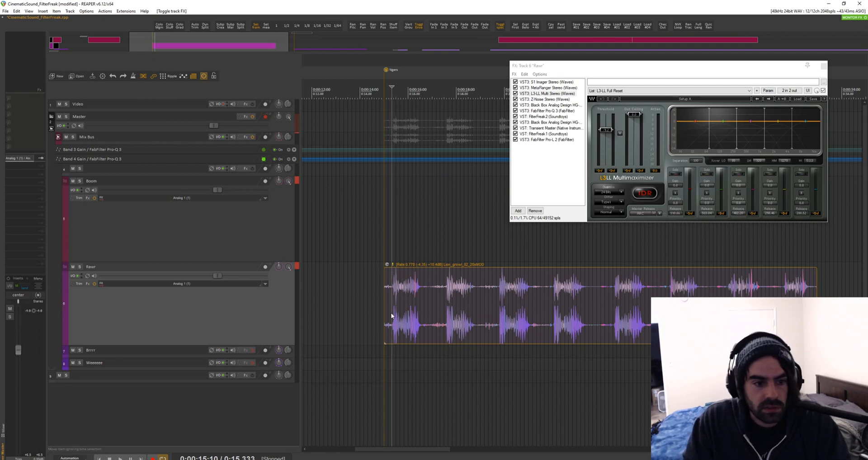
key(space)
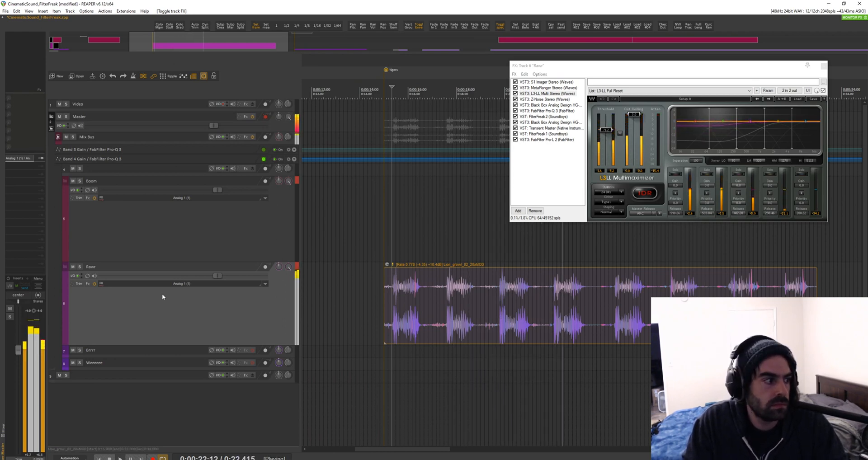
click(553, 301)
key(space)
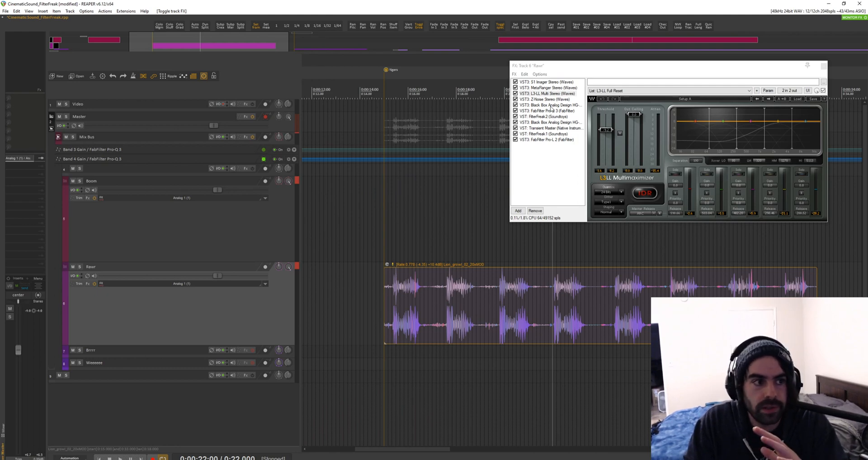
Step: Show the first Black Box HG-2 in the Rawr chain, adjust its saturation and play the fourth growl
click(550, 105)
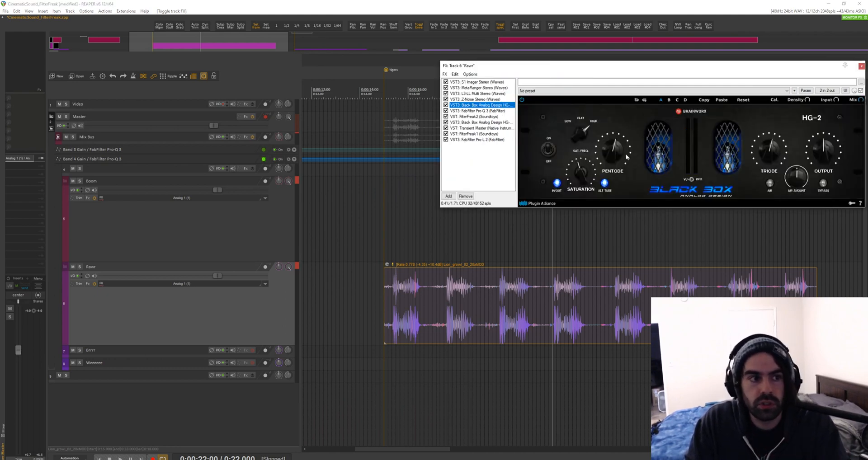
drag(579, 172, 578, 166)
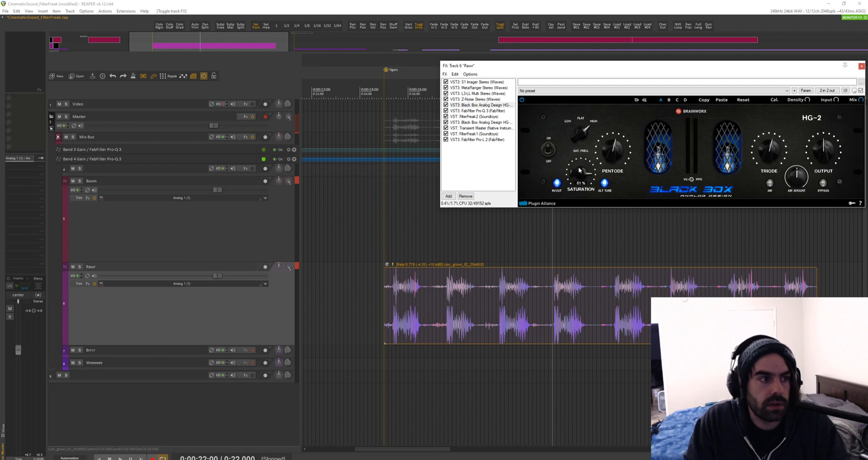
click(541, 300)
key(space)
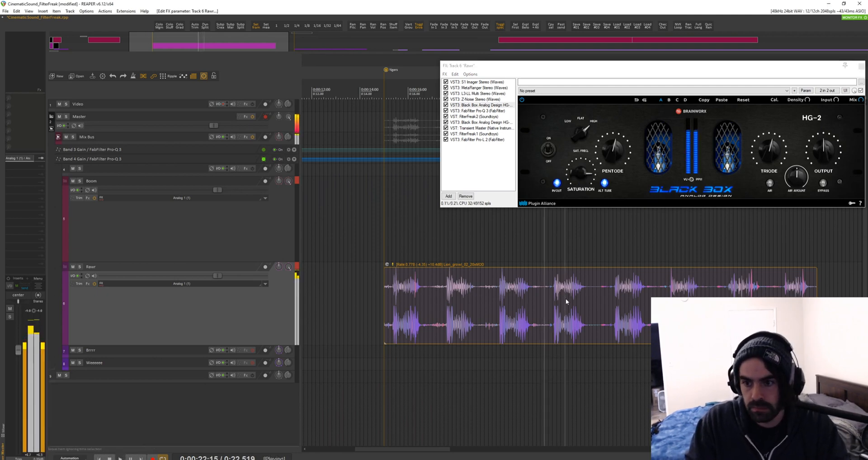
key(space)
Step: Readjust the Black Box HG-2's saturation to about 87% and replay the fourth growl to judge the change
mouse_move(581, 174)
mouse_down()
mouse_move(626, 131)
mouse_move(574, 150)
mouse_move(613, 170)
mouse_move(581, 186)
mouse_up()
key(space)
key(space)
key(space)
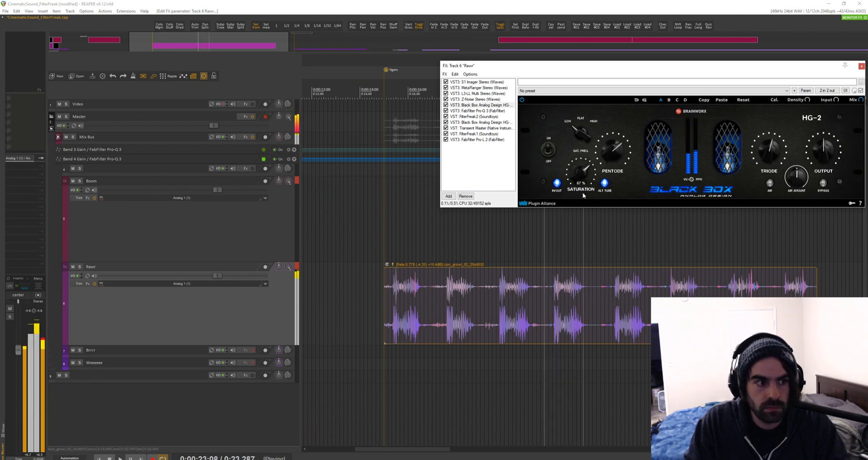
key(space)
key(space)
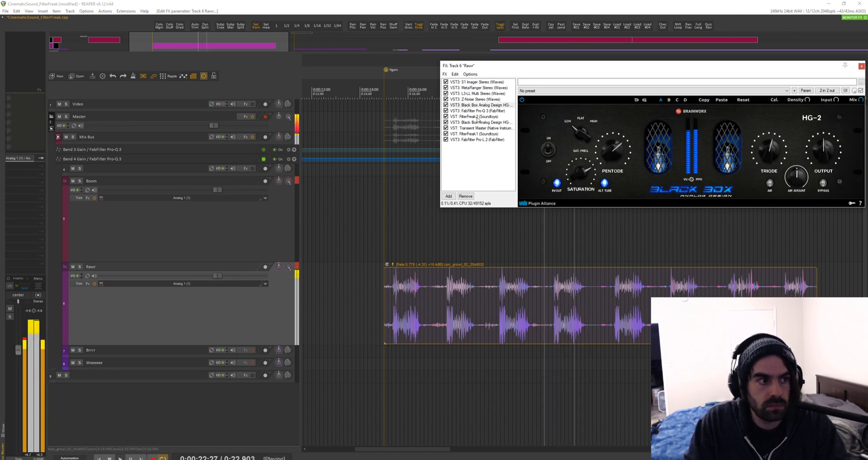
key(space)
mouse_move(768, 161)
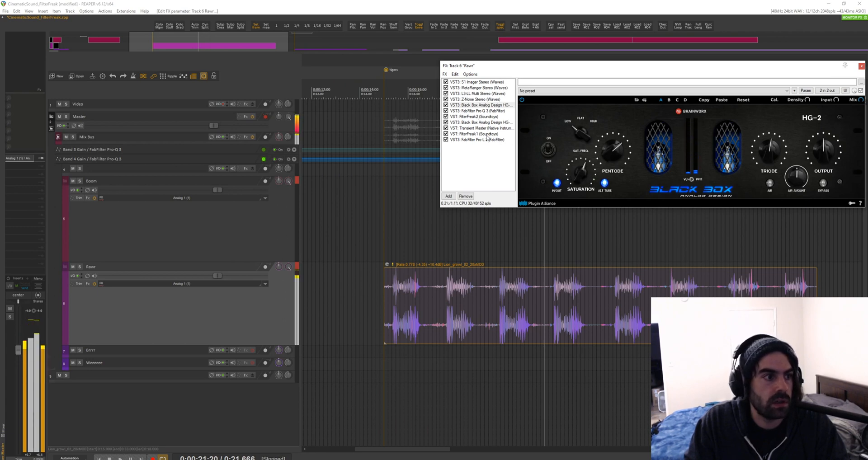
Step: Show FilterFreak2, switch to FilterFreak1, adjust its filter frequency and play the growls
click(475, 117)
drag(687, 68, 679, 75)
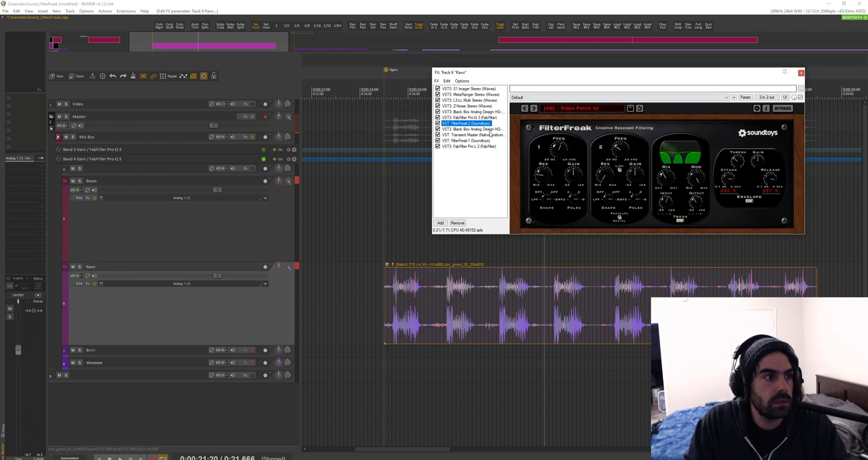
click(464, 141)
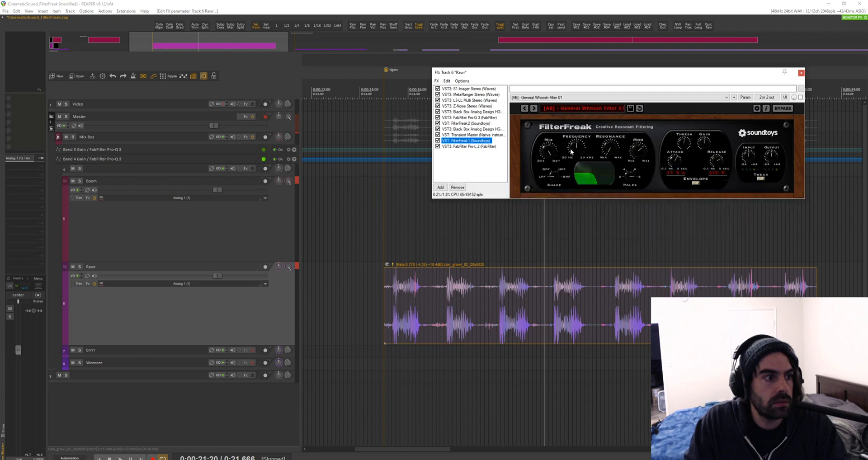
drag(576, 149, 577, 158)
key(space)
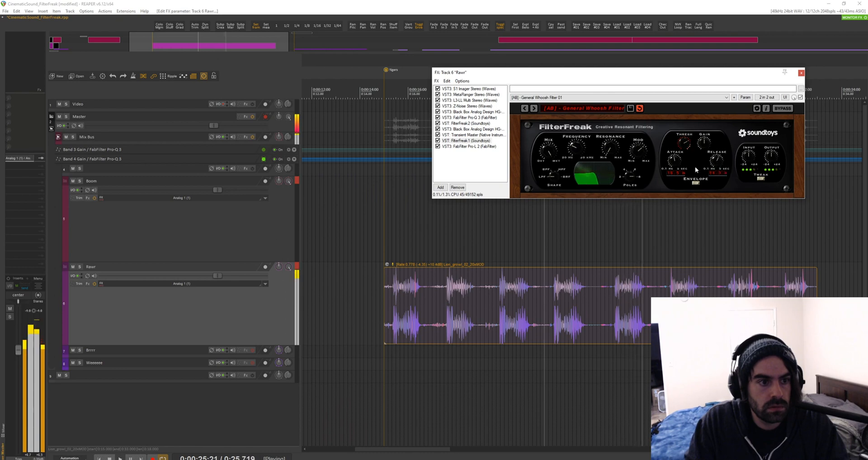
Step: Bypass the first Black Box HG-2, adjust FilterFreak1's envelope threshold and replay from just before the fourth growl
click(438, 112)
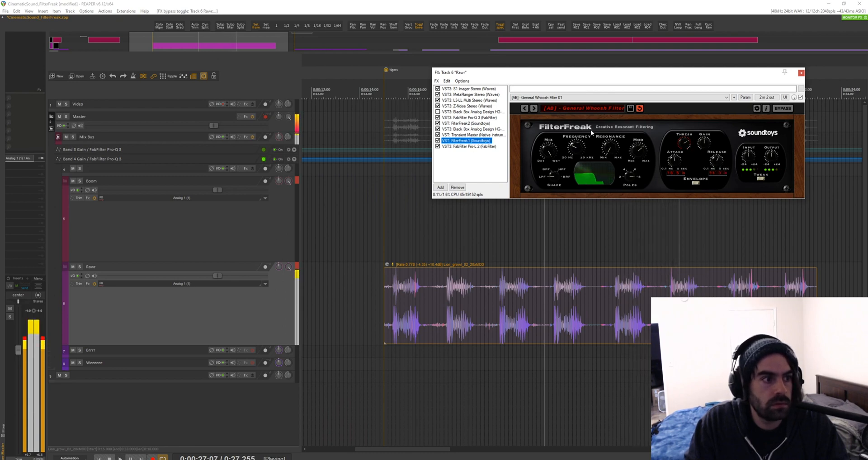
click(683, 145)
click(541, 286)
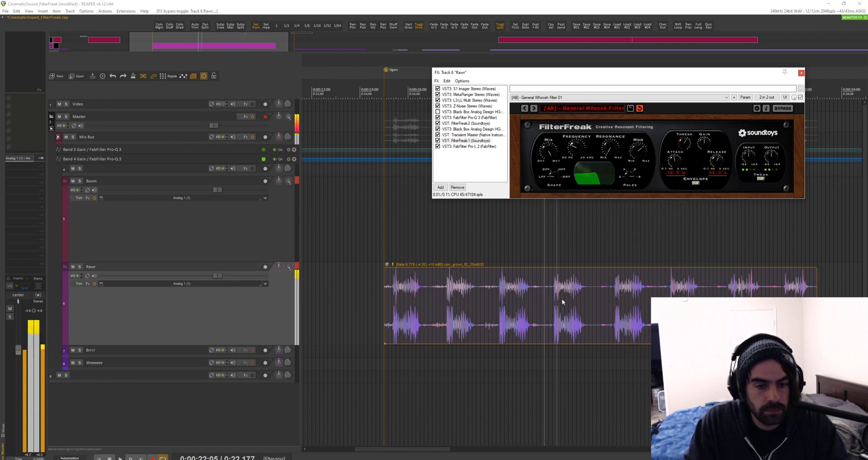
key(space)
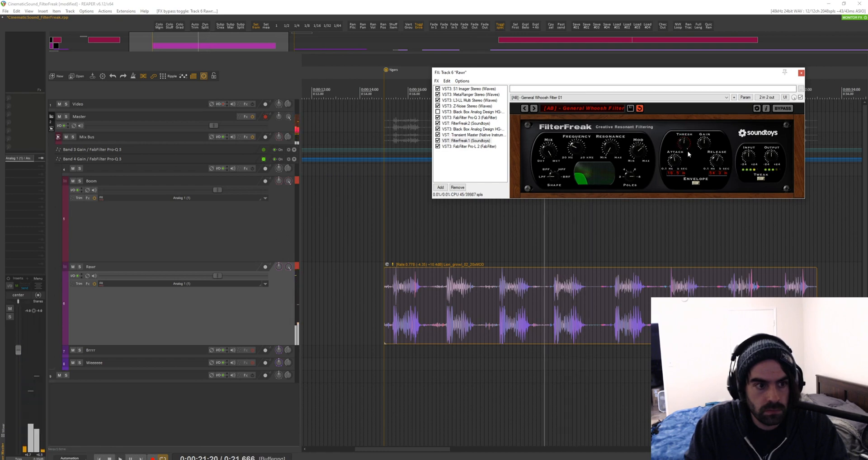
Step: Adjust FilterFreak1's Mod amount and expand its tweak section to show the modulation settings
mouse_move(635, 154)
mouse_down()
mouse_move(644, 132)
mouse_move(640, 168)
mouse_up()
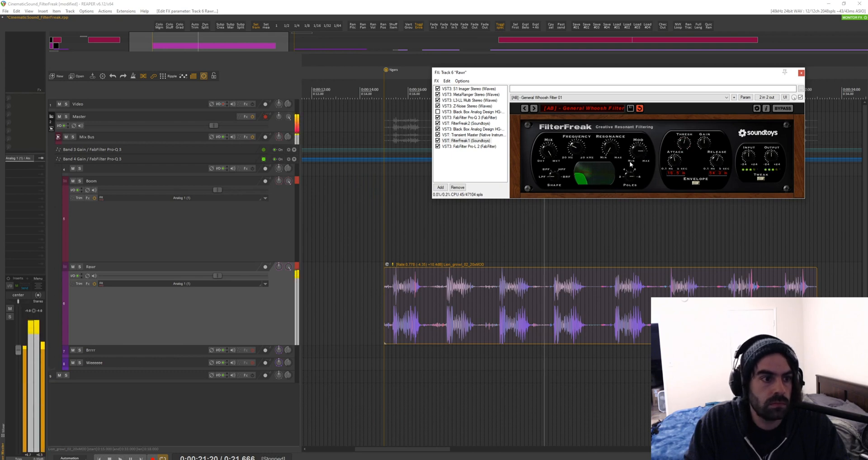
click(761, 179)
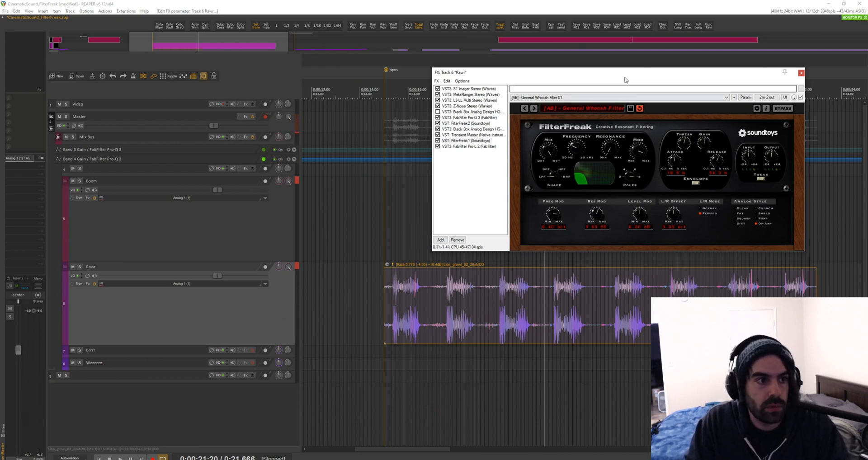
drag(625, 76, 632, 65)
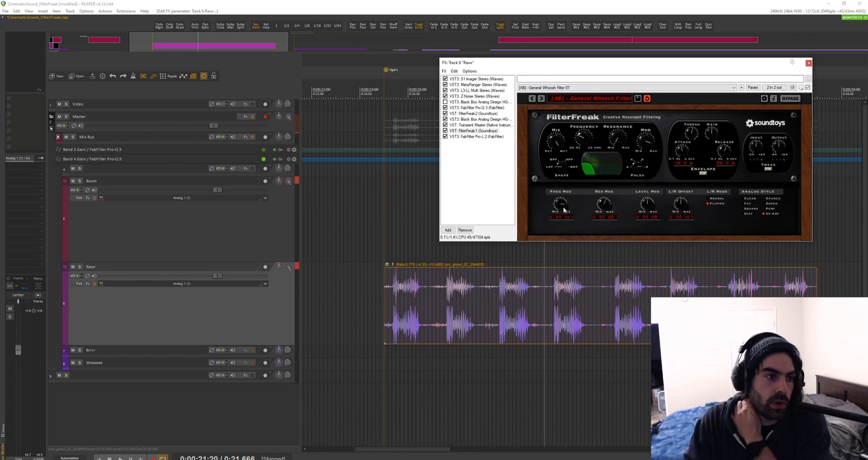
Step: Play the fourth growl through FilterFreak1 while watching its filter response
click(548, 296)
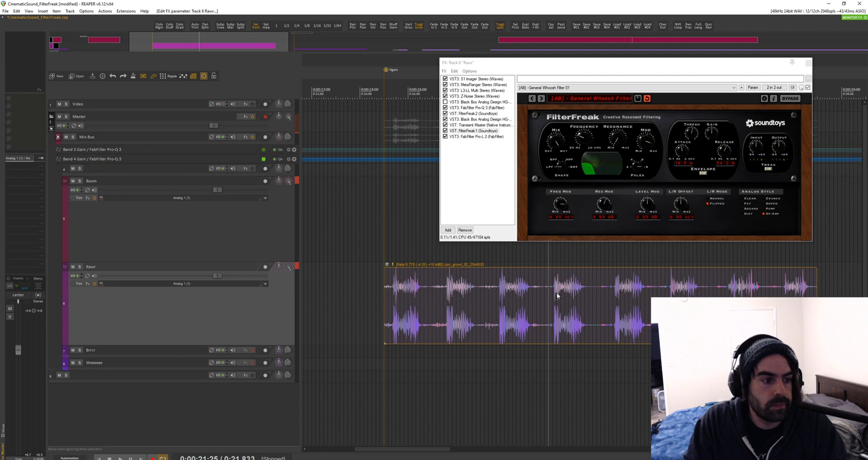
click(604, 212)
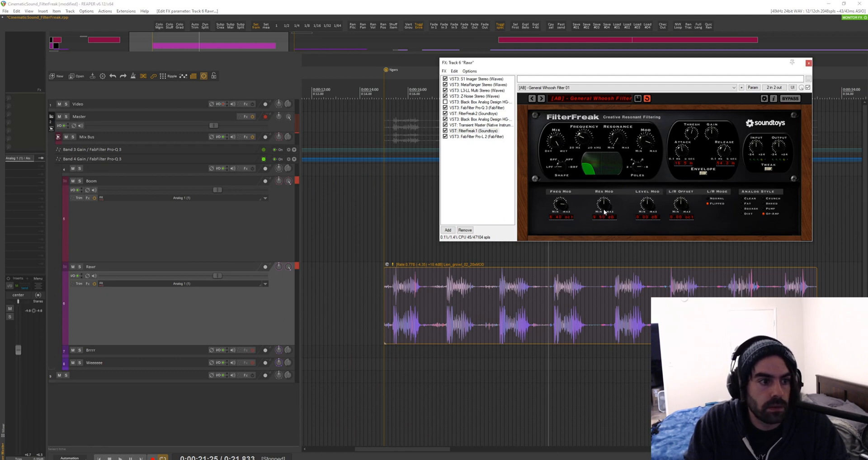
click(561, 289)
key(space)
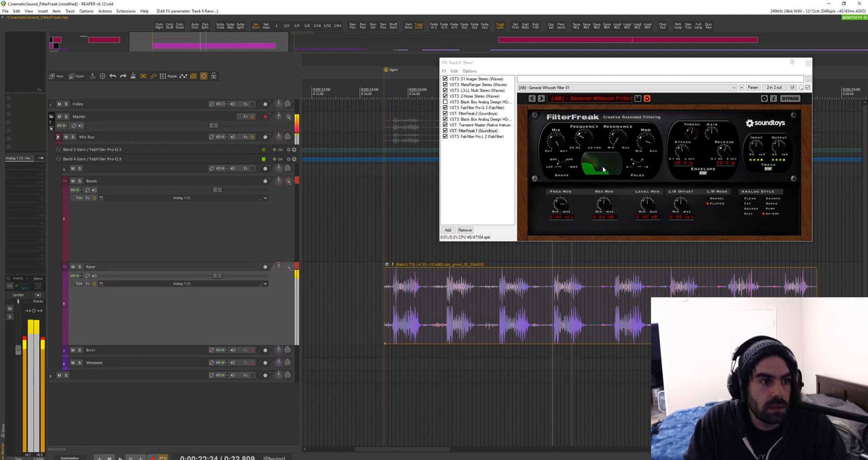
key(space)
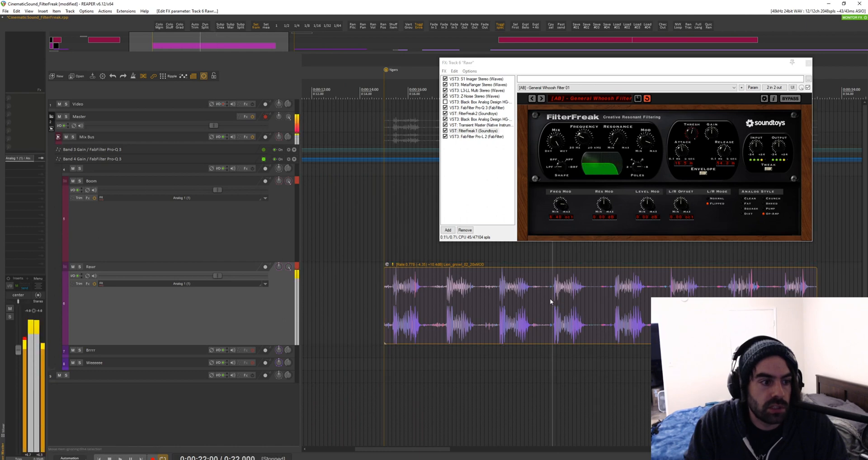
Step: Make a time selection over the fourth growl, raise FilterFreak1's Res Mod to about 10 dB and play the growl
drag(552, 255, 589, 256)
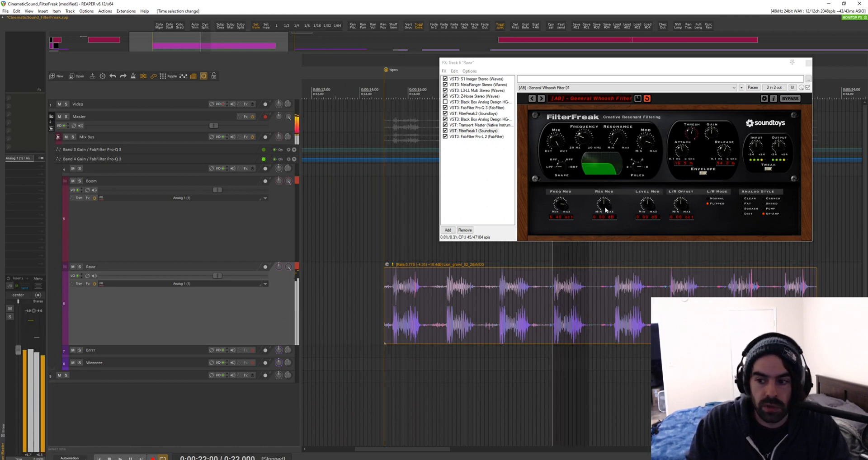
key(space)
drag(605, 209, 604, 199)
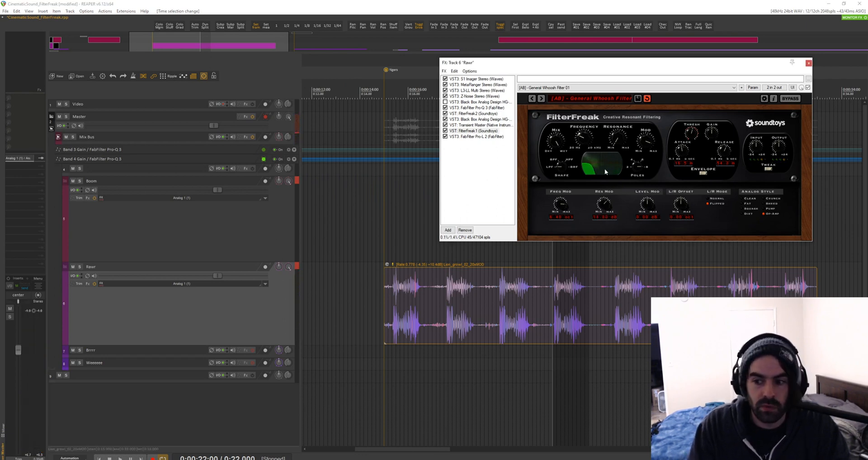
click(550, 293)
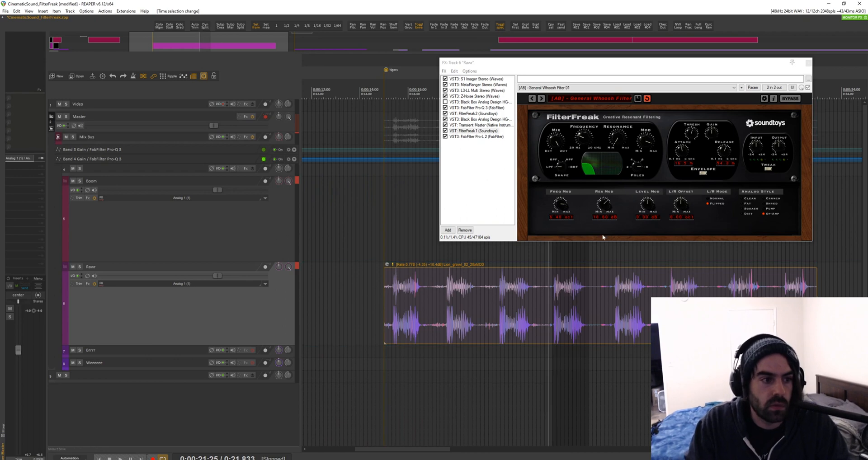
key(space)
Step: Set FilterFreak1's Res Mod to about 11 dB and replay from just before the fourth growl
mouse_move(604, 204)
mouse_down()
mouse_move(602, 196)
mouse_move(608, 217)
mouse_move(607, 208)
mouse_up()
click(546, 306)
drag(548, 307, 546, 306)
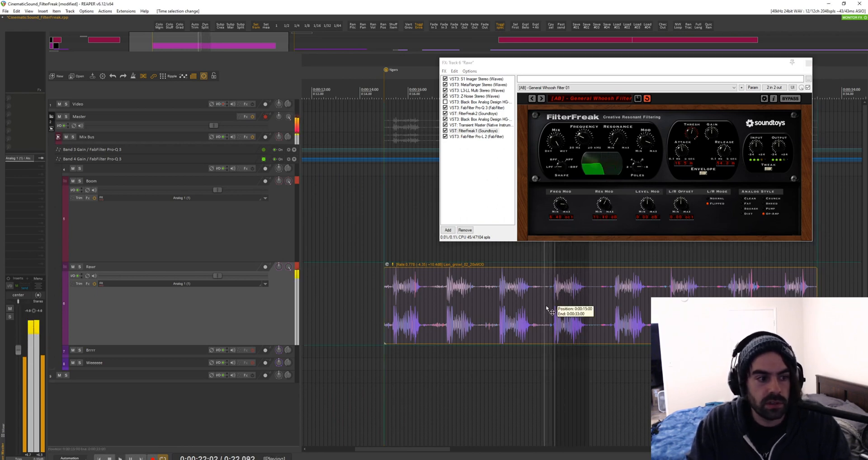
key(space)
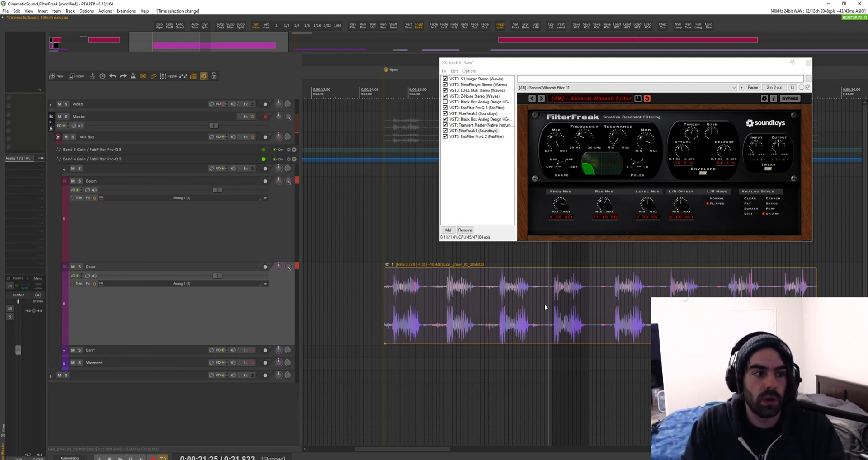
Step: Clear the time selection and place the edit cursor just before the fifth growl
click(564, 299)
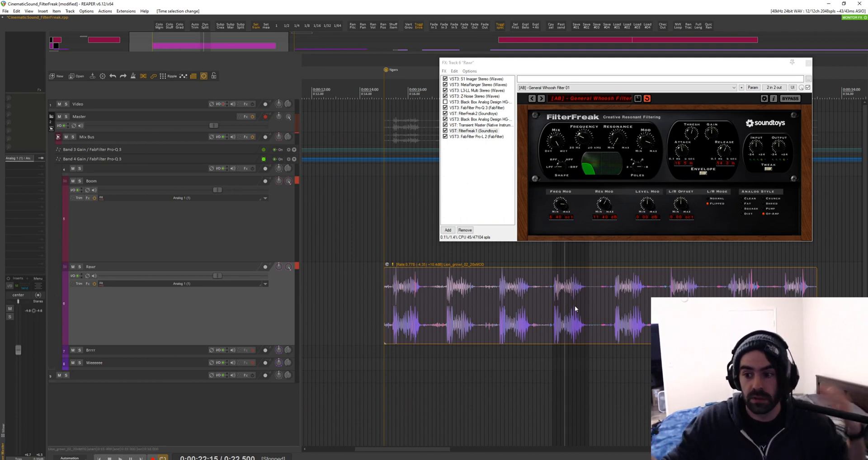
click(597, 316)
scroll(623, 316, right, 2)
click(552, 303)
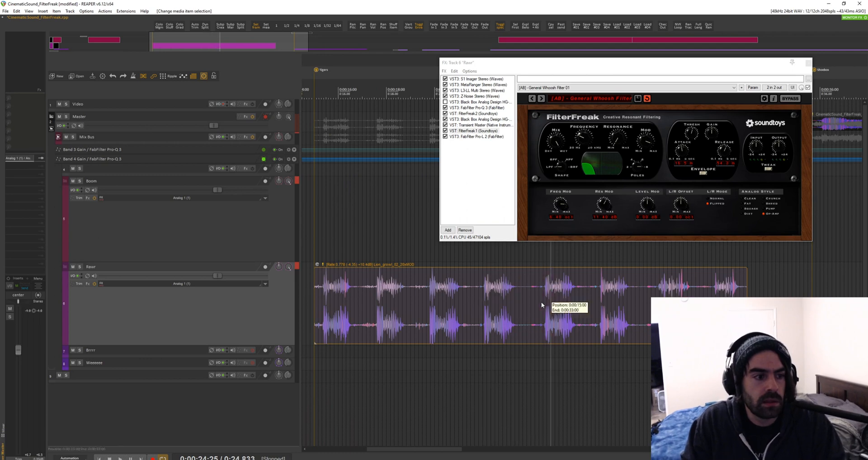
click(541, 302)
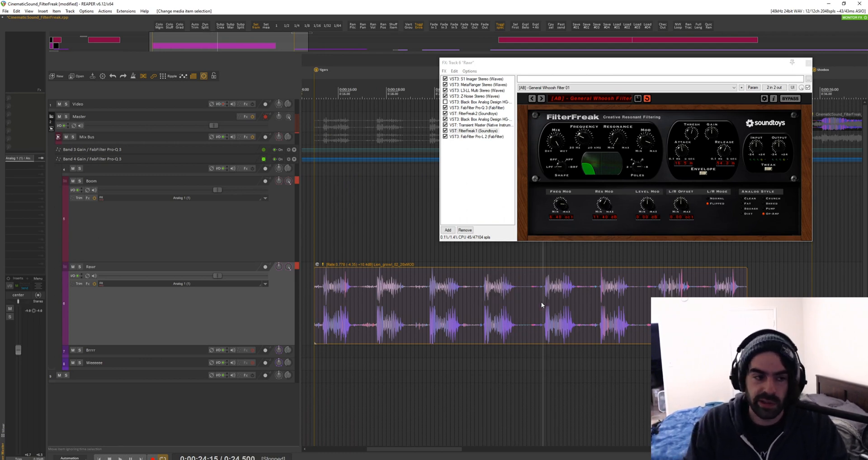
Step: Deselect the lion growl item, place the edit cursor at the start of the next track's item, and move the effects window higher
scroll(624, 316, right, 5)
scroll(624, 319, right, 2)
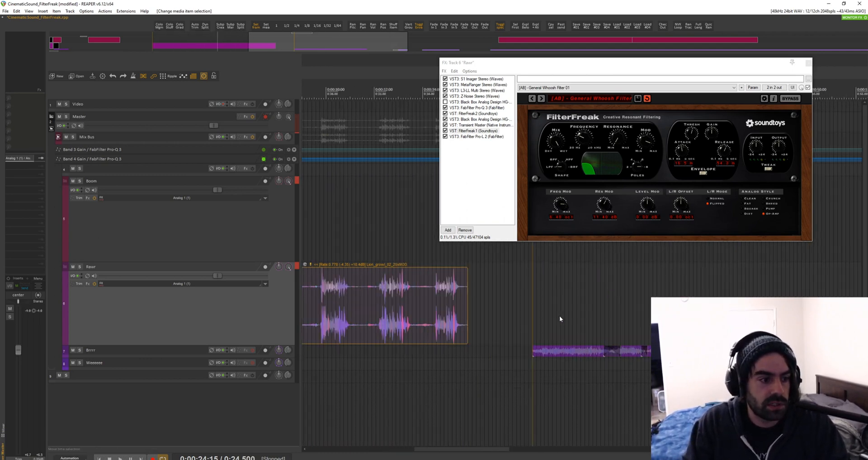
scroll(560, 320, left, 1)
click(591, 312)
click(603, 297)
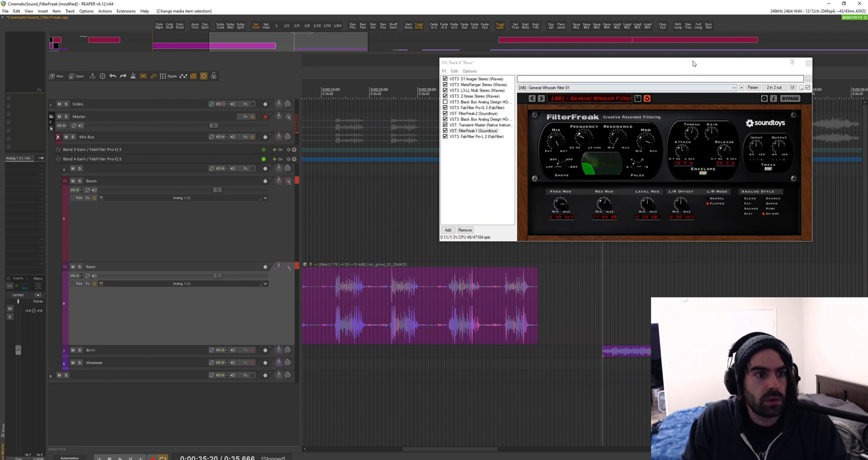
drag(693, 62, 664, 42)
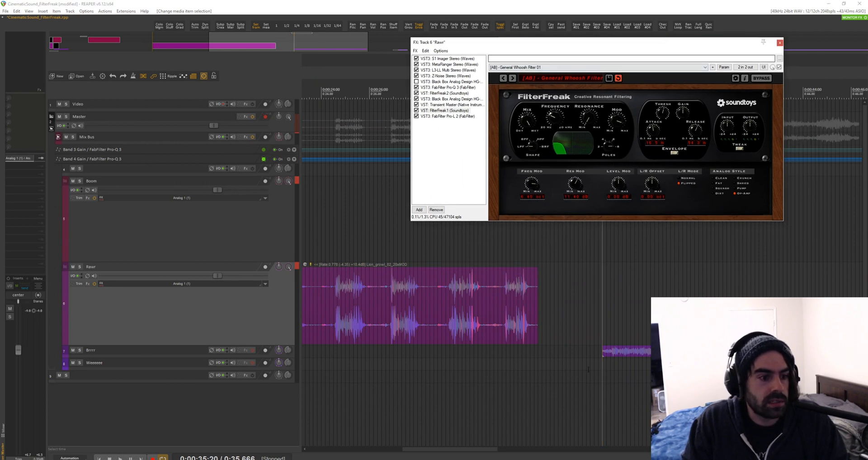
Step: Enlarge the Brrr track, bring its items into view and enable the track's effects
double_click(236, 357)
scroll(452, 344, down, 2)
click(550, 349)
scroll(531, 358, right, 2)
drag(503, 352, 841, 343)
click(93, 292)
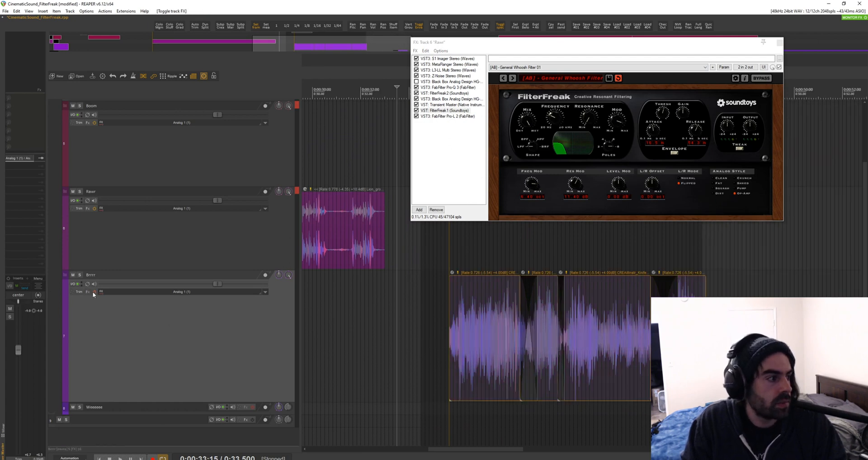
Step: Open the Brrr track's effects window, select the track's first item and move the window over the Rawr effects window
click(88, 292)
click(275, 303)
key(ctrl+Right)
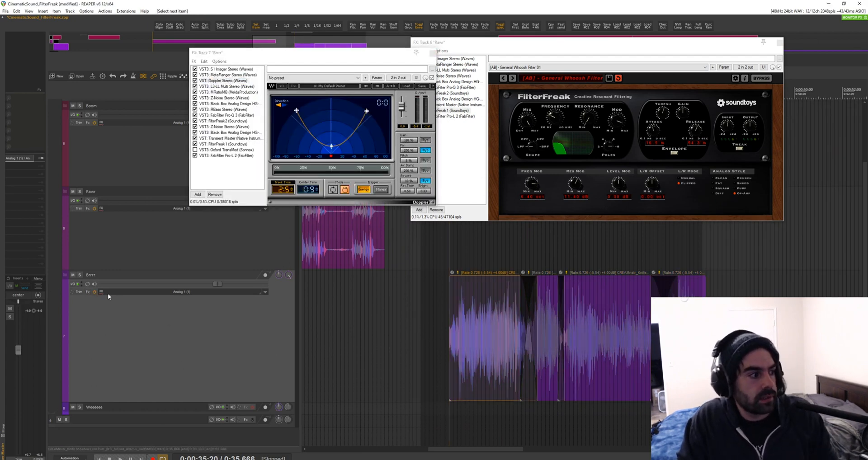
drag(290, 57, 494, 69)
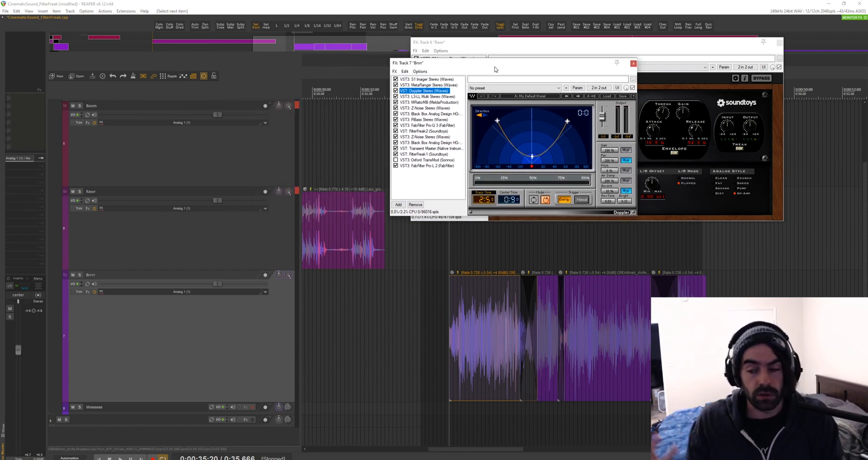
drag(495, 69, 496, 68)
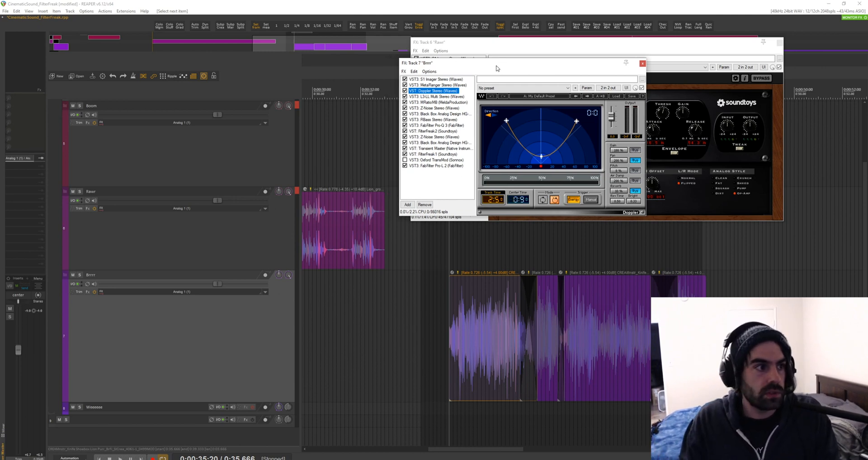
Step: Bypass the Brrr track's effects, make a time selection across its items and briefly play the unprocessed sound
click(437, 344)
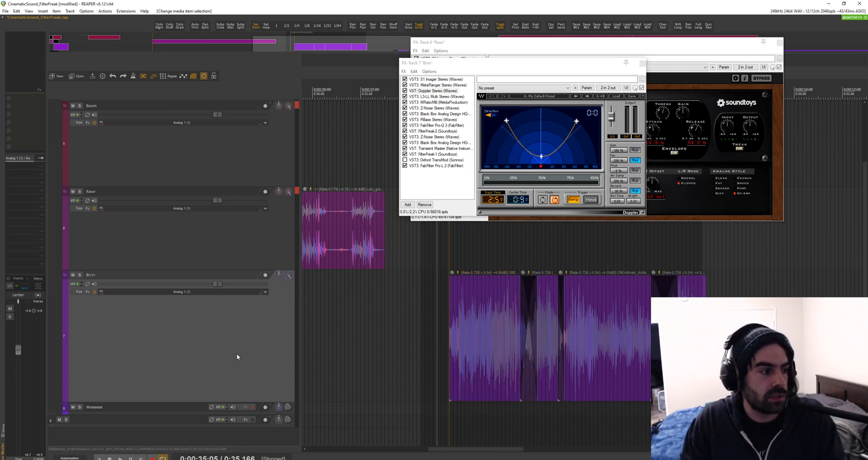
key(b)
key(ctrl+Right)
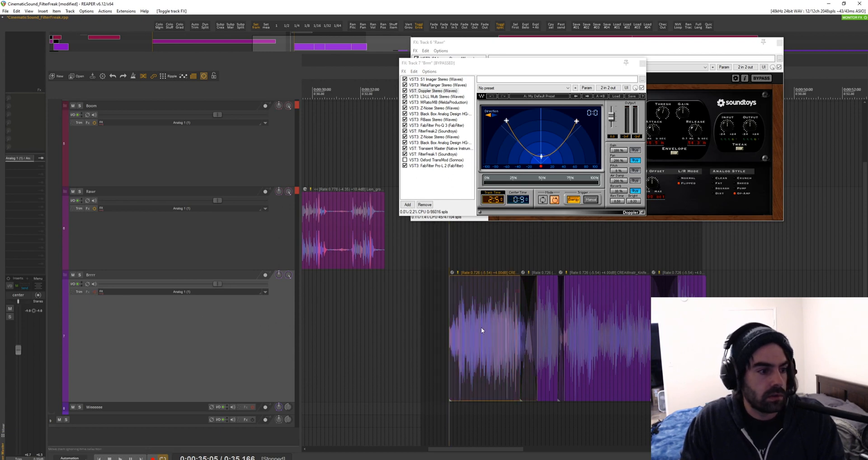
drag(449, 242, 685, 241)
key(space)
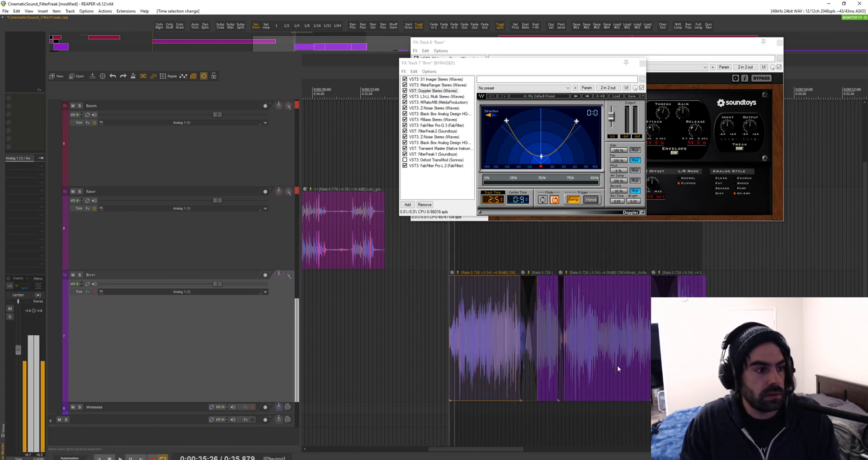
key(space)
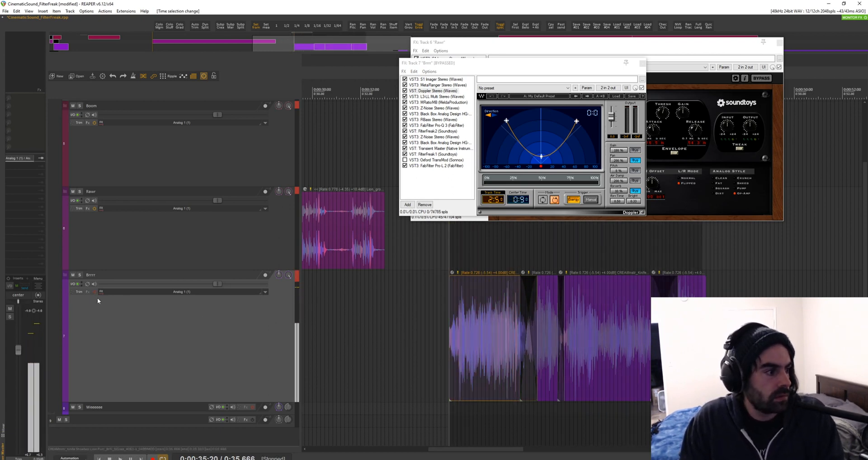
Step: Replay the unprocessed Brrr items and move the Brrr effects window aside during playback
key(space)
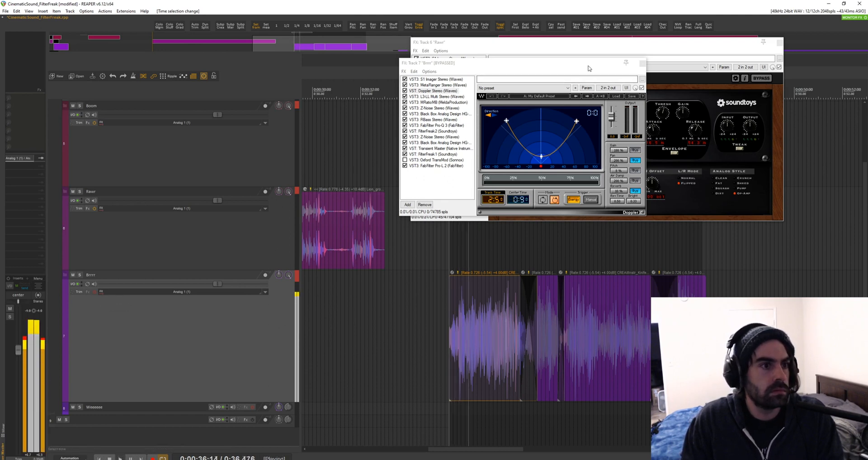
drag(589, 65, 742, 66)
scroll(346, 308, up, 3)
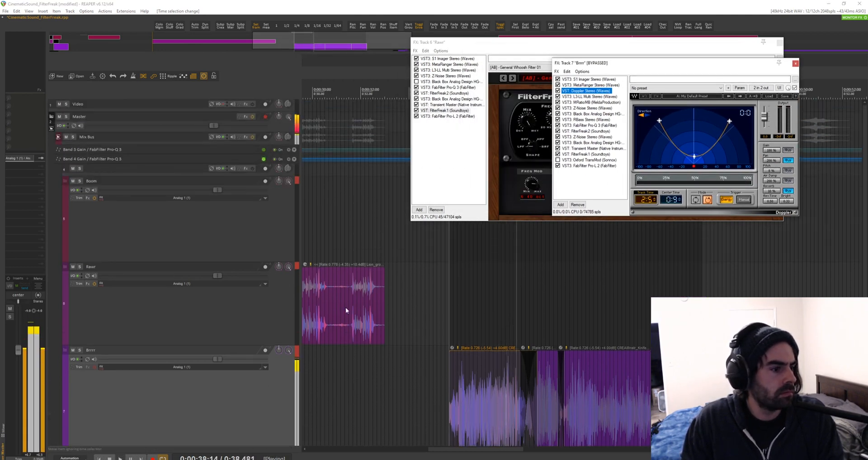
scroll(343, 308, down, 3)
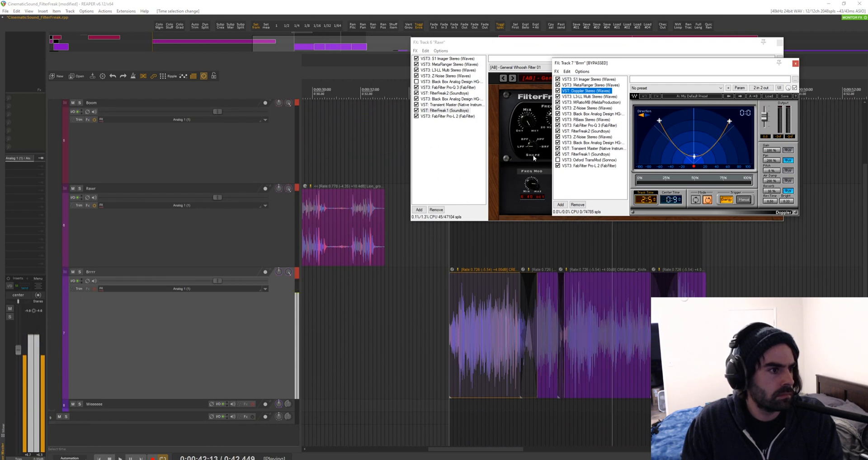
click(270, 295)
key(space)
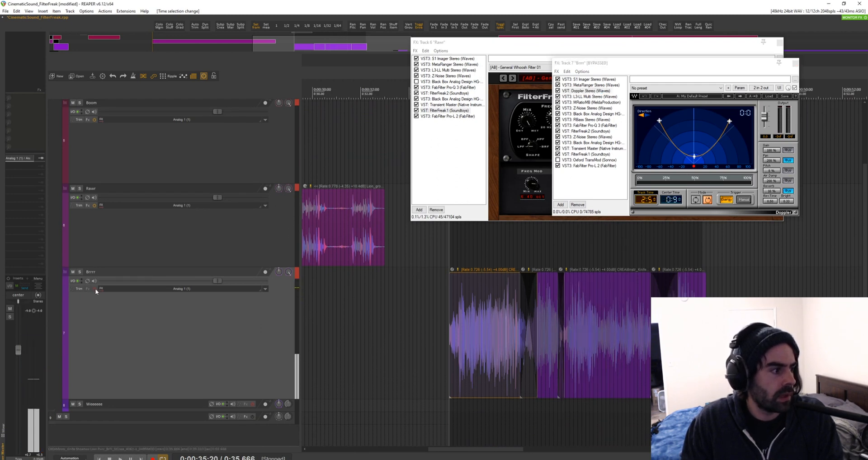
Step: Re-enable the Brrr track's effects, select its first item, show the Doppler plugin and play the processed sound
click(94, 288)
click(417, 344)
key(ctrl+Right)
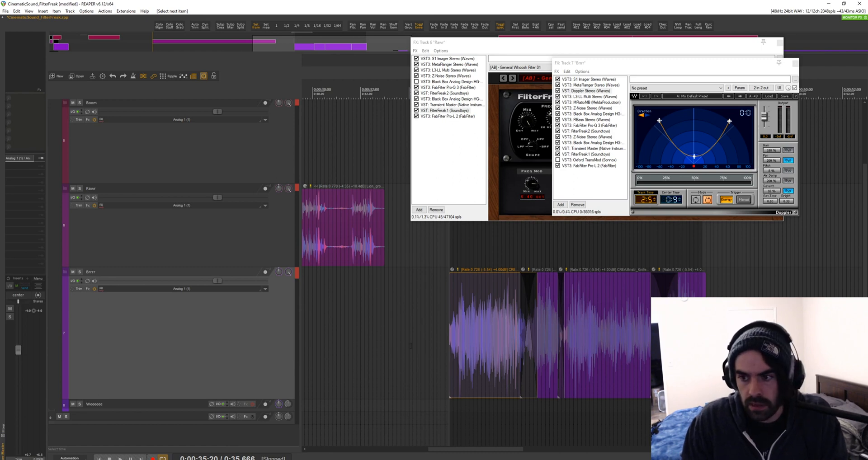
click(586, 91)
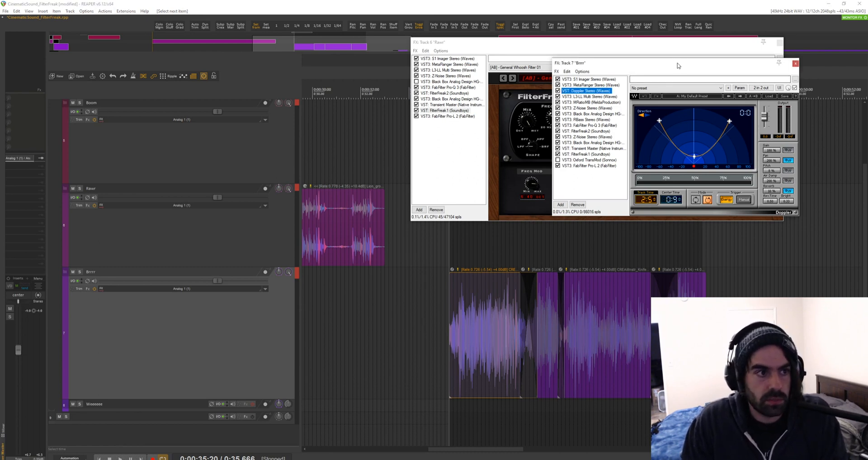
key(space)
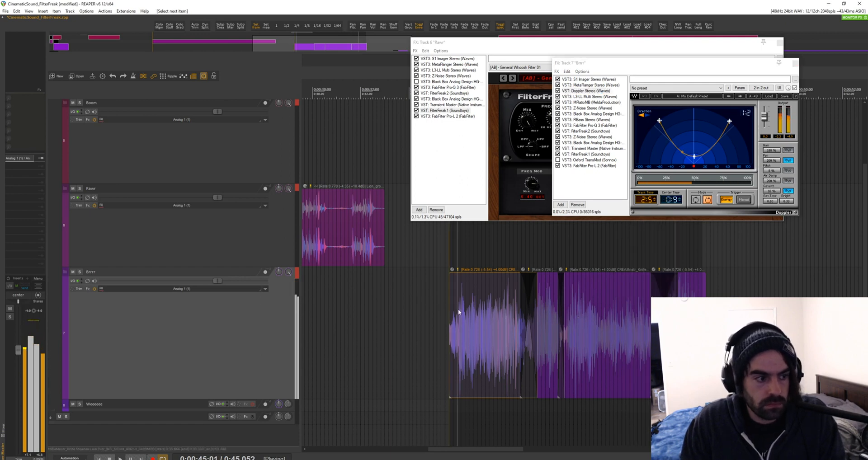
key(space)
Step: Place the edit cursor just before the Brrr items, view Z-Noise, return to Doppler and play the items again
click(497, 310)
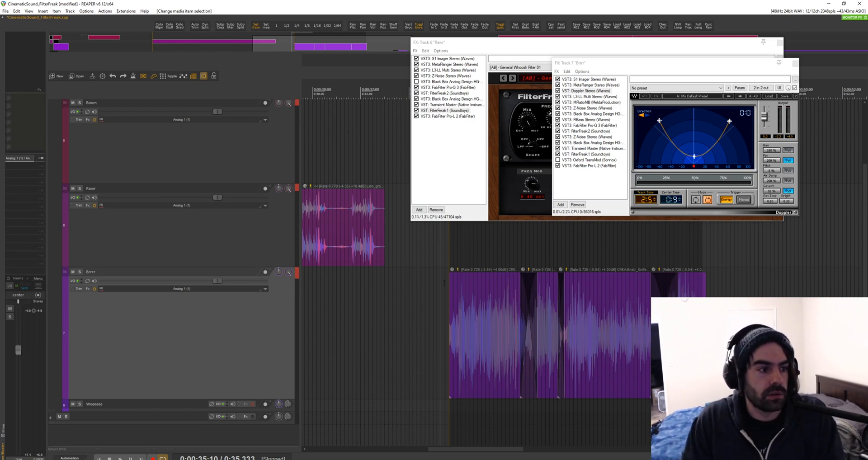
click(581, 109)
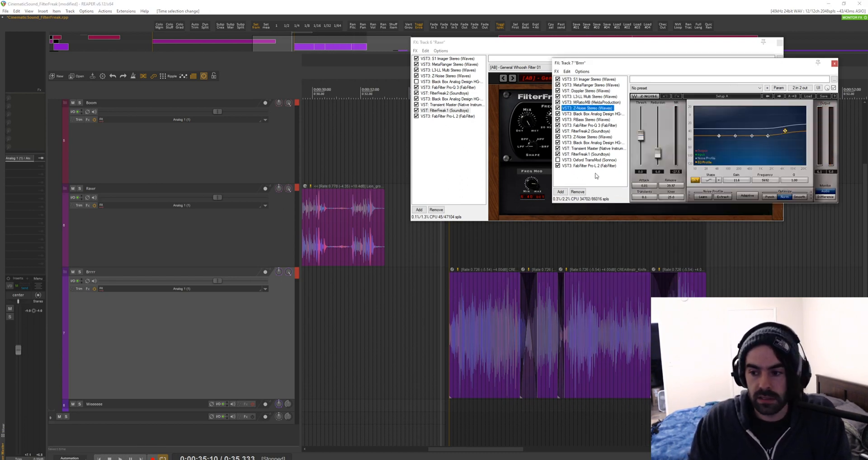
click(583, 91)
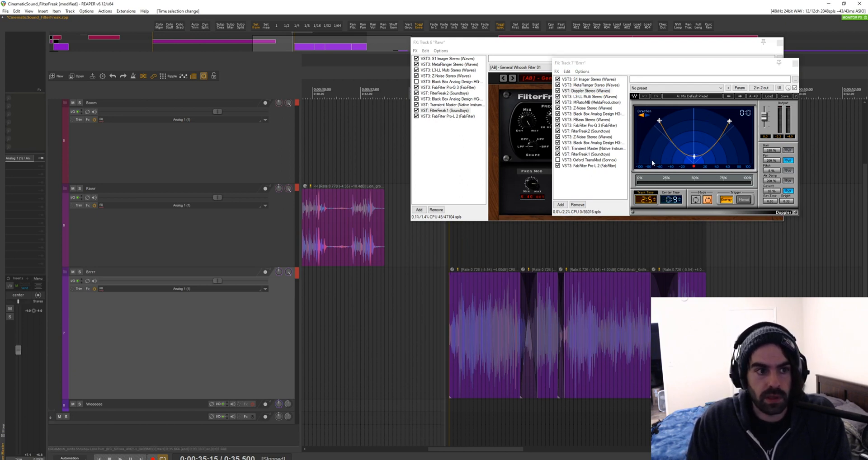
key(space)
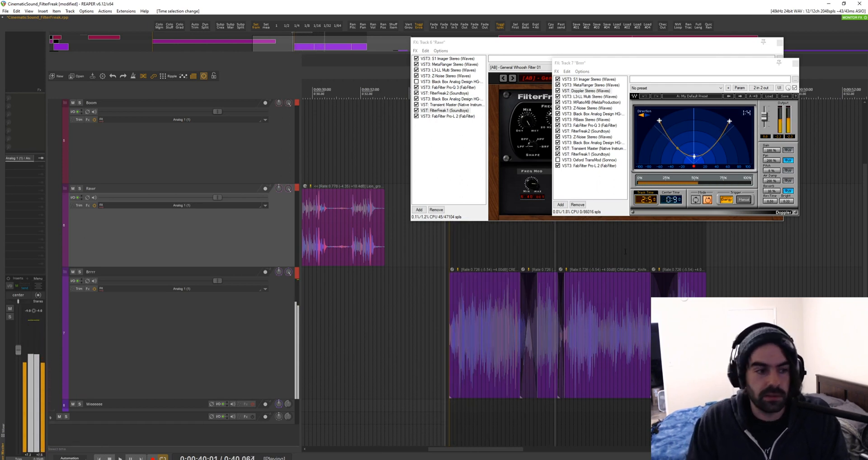
key(space)
Step: Select the third Brrr item and close the Brrr and Rawr effects windows
double_click(569, 311)
key(Escape)
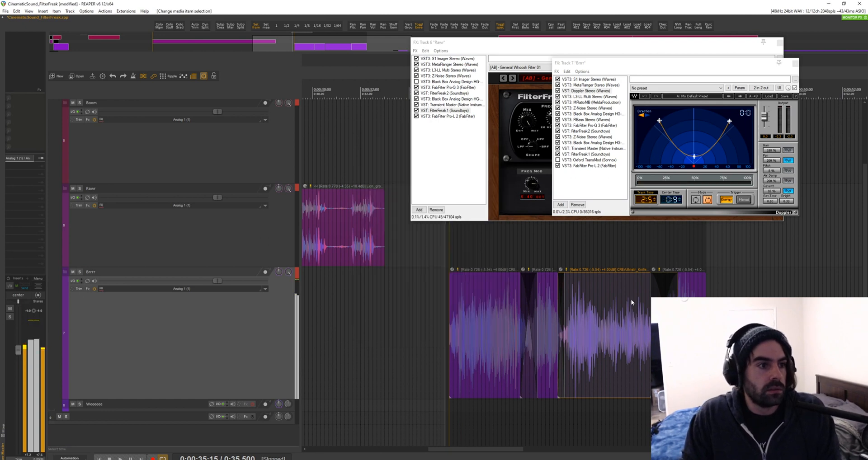
click(632, 303)
scroll(573, 303, down, 2)
scroll(573, 303, up, 1)
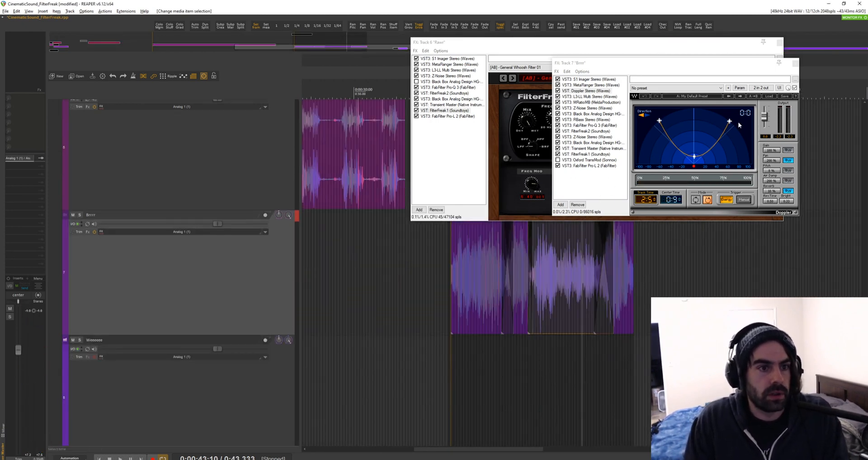
click(796, 63)
click(779, 42)
Step: Clear the item selection, place the edit cursor before the lion growl at about 13.7 s and save the project
scroll(642, 198, down, 3)
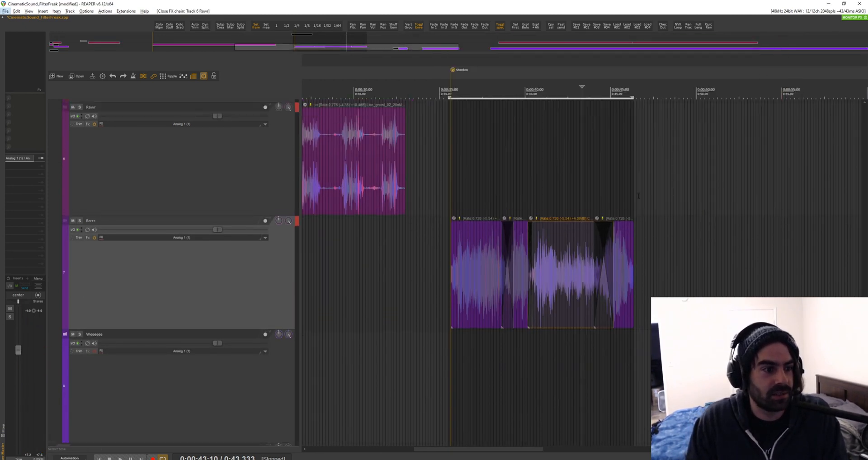
click(639, 199)
scroll(674, 293, down, 2)
click(572, 201)
scroll(572, 201, left, 5)
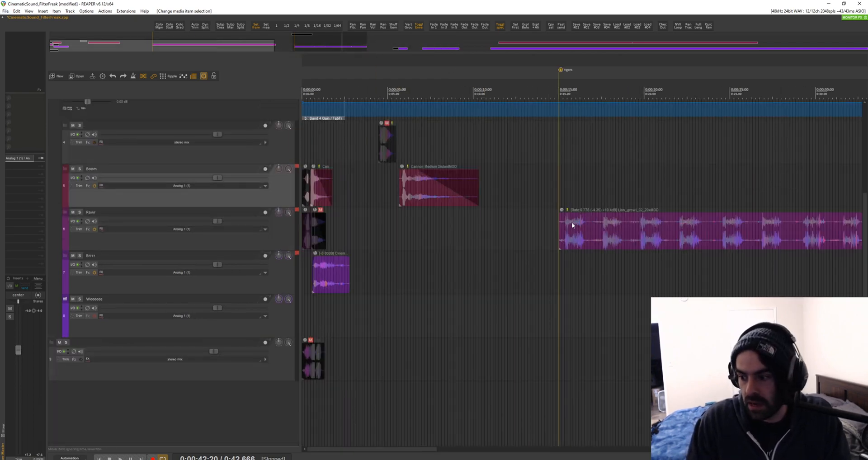
click(562, 215)
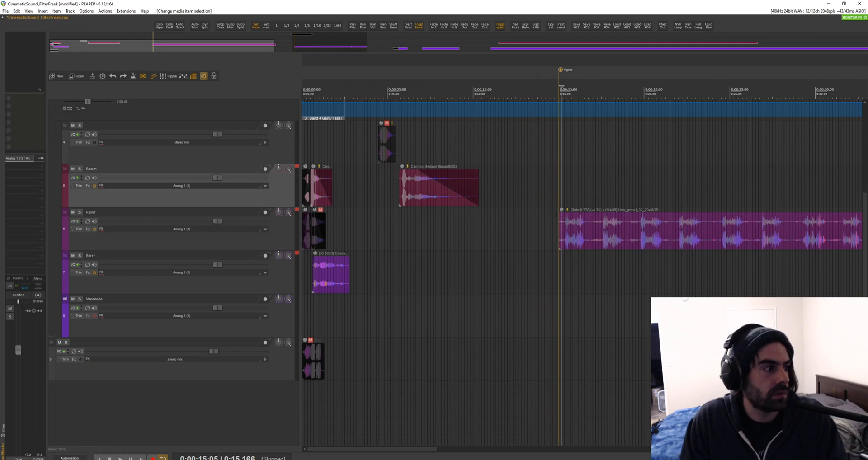
scroll(555, 214, down, 1)
click(536, 230)
key(ctrl+s)
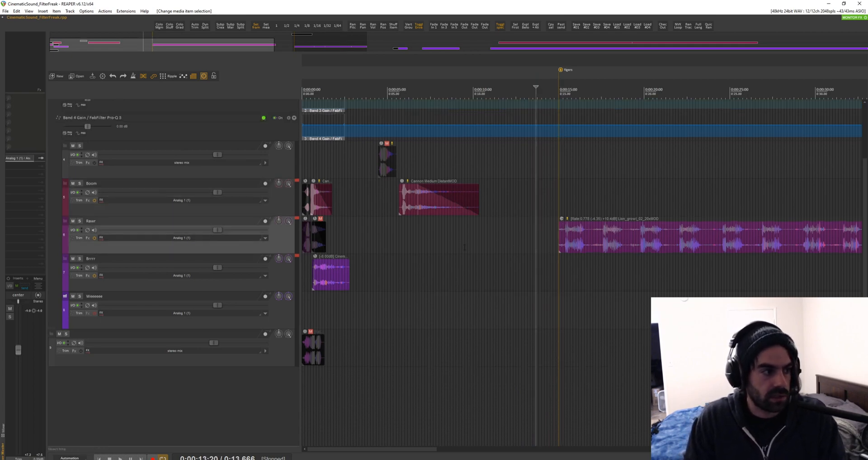
Step: Clear the time selection and record the opening part of the processed Brrr items onto the Master track
scroll(595, 261, right, 4)
click(629, 240)
click(575, 237)
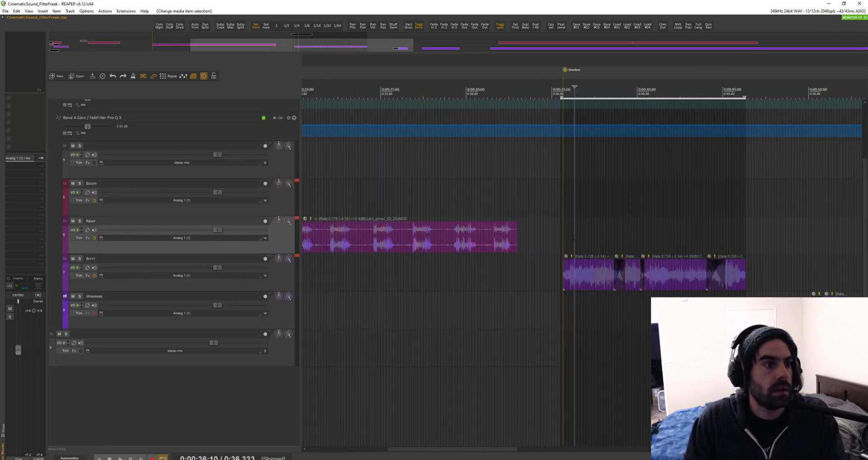
scroll(575, 238, up, 5)
drag(586, 143, 491, 143)
key(ctrl+r)
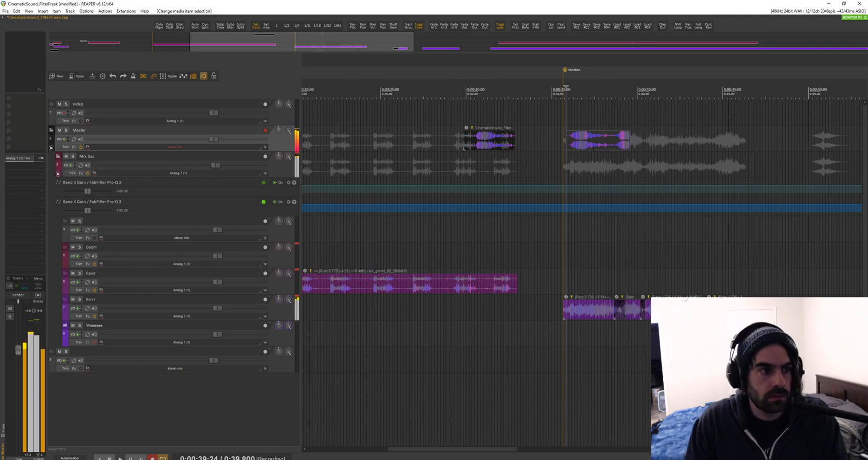
key(space)
key(Return)
Step: Split the new Master recording, cut the wanted piece and paste it near the project start on the Weeeeee track
key(ctrl+x)
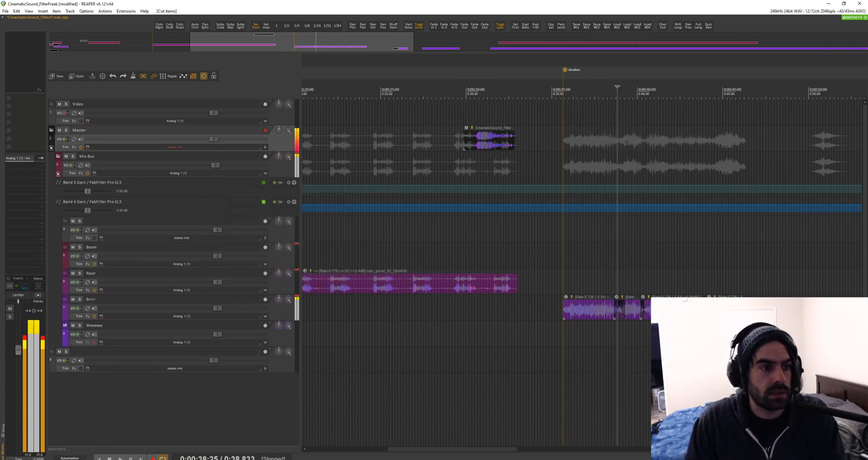
key(ctrl+z)
click(615, 138)
key(s)
click(624, 146)
key(ctrl+x)
key(Home)
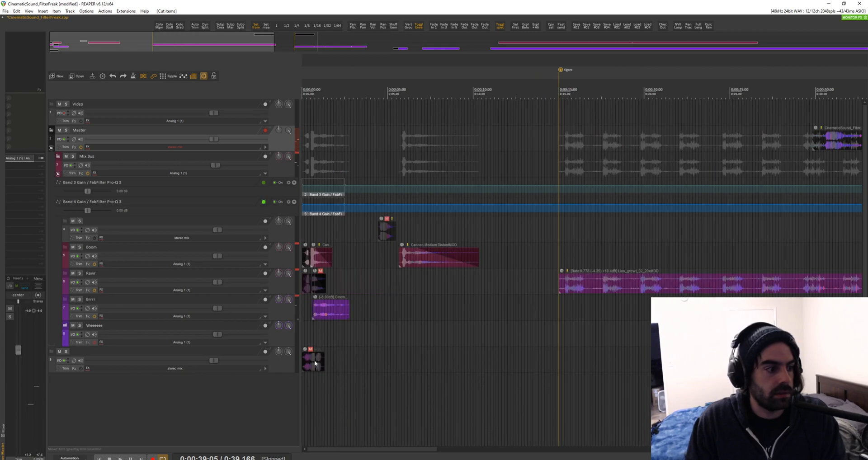
click(108, 345)
key(ctrl+v)
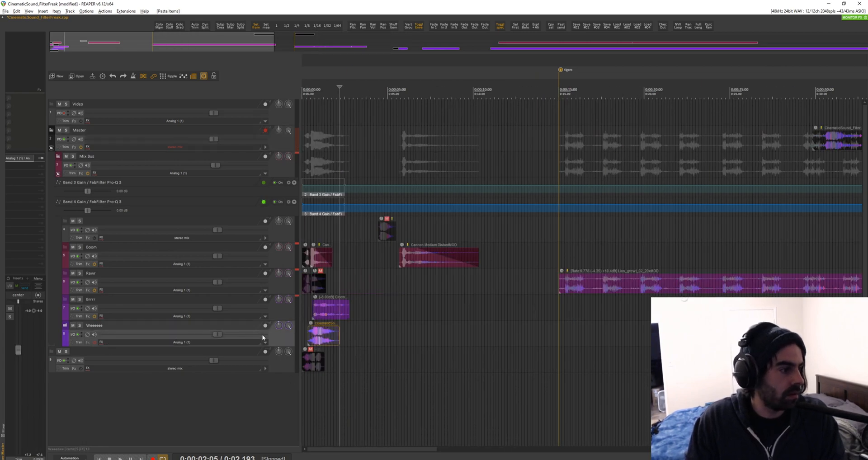
Step: Move the pasted Weeeeee item to the start of the build-up and split it just before the cannon hit
scroll(304, 339, up, 4)
click(365, 341)
scroll(374, 342, up, 3)
drag(432, 335, 387, 338)
click(364, 338)
click(359, 338)
key(s)
Step: Trim the start of the second Weeeeee piece to about 0.53 s and adjust the fade at the first piece's end
click(373, 339)
key(d)
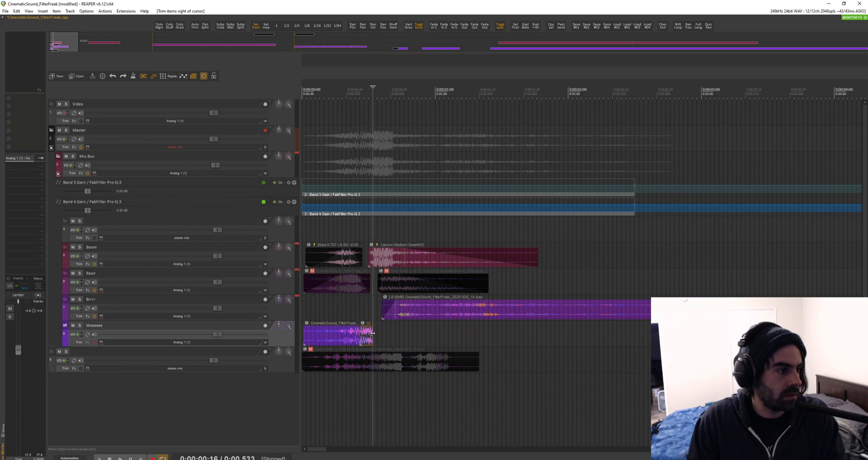
key(ctrl+z)
key(a)
drag(374, 330, 360, 330)
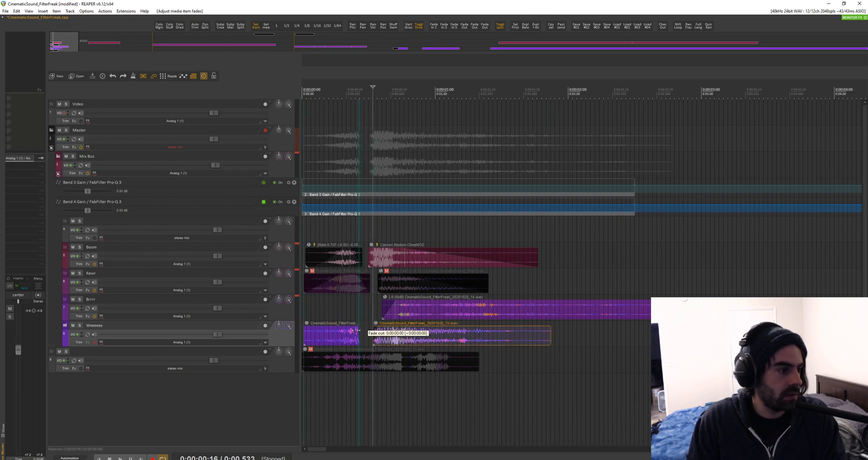
Step: Add a fade-in to the first Weeeeee piece, clear the selection and play the layers from the project start
click(312, 341)
key(f)
click(314, 342)
key(Escape)
key(w)
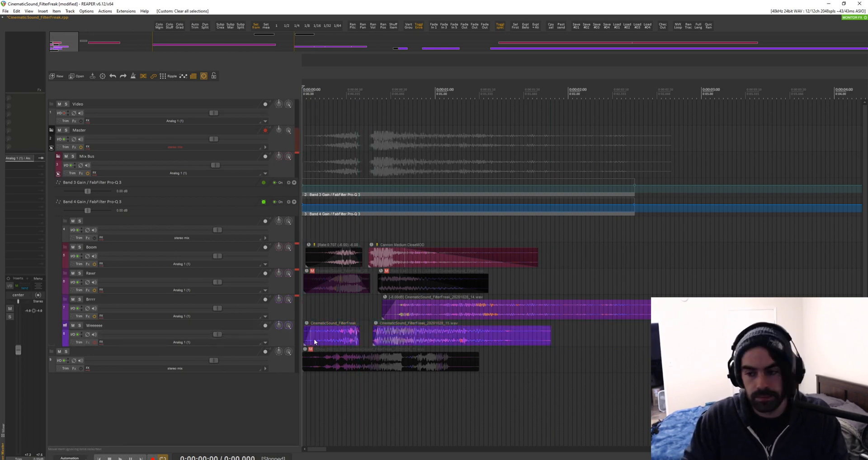
key(space)
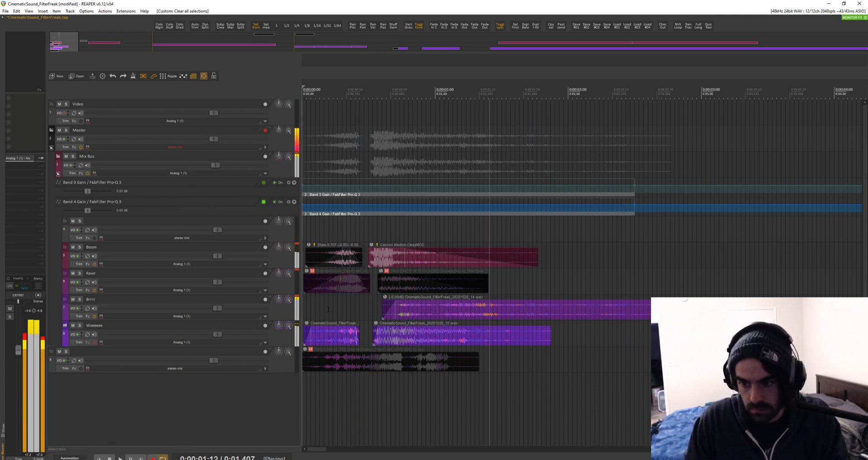
click(550, 305)
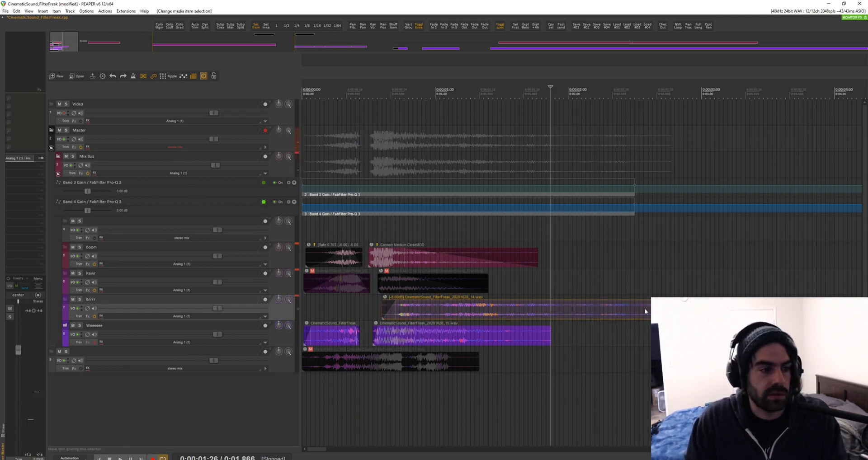
Step: Move the Brrr item slightly earlier to start at about 0.56 s and play the layers from 0.433 s
key(space)
drag(524, 312, 519, 313)
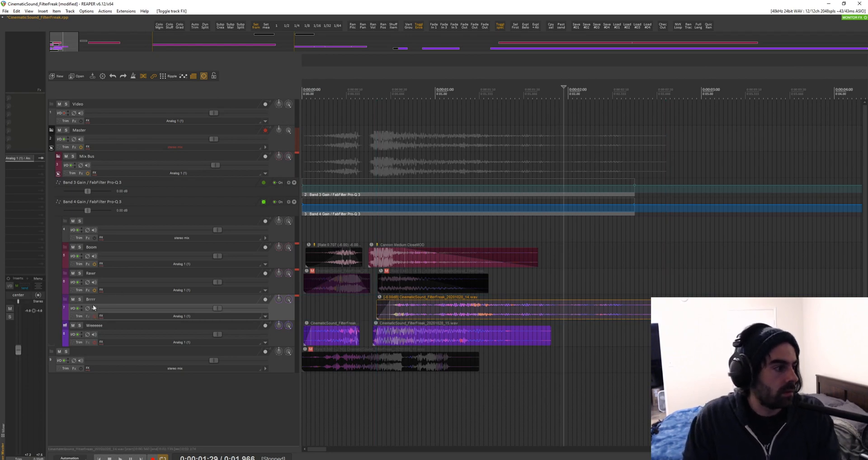
click(359, 286)
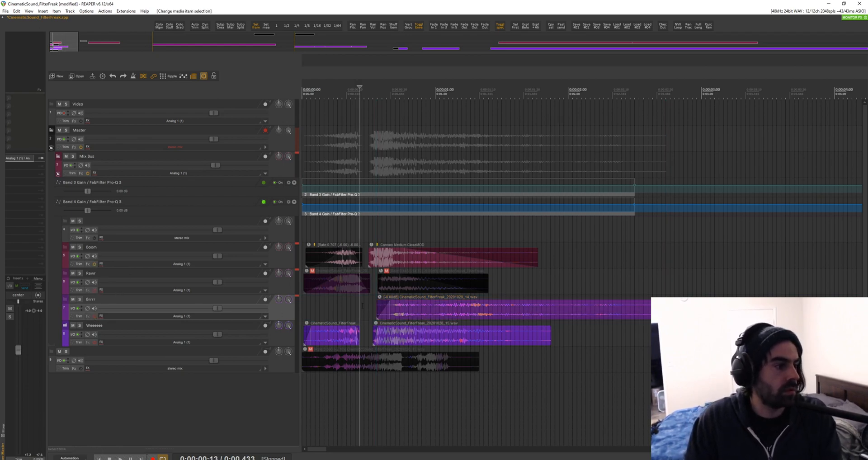
key(space)
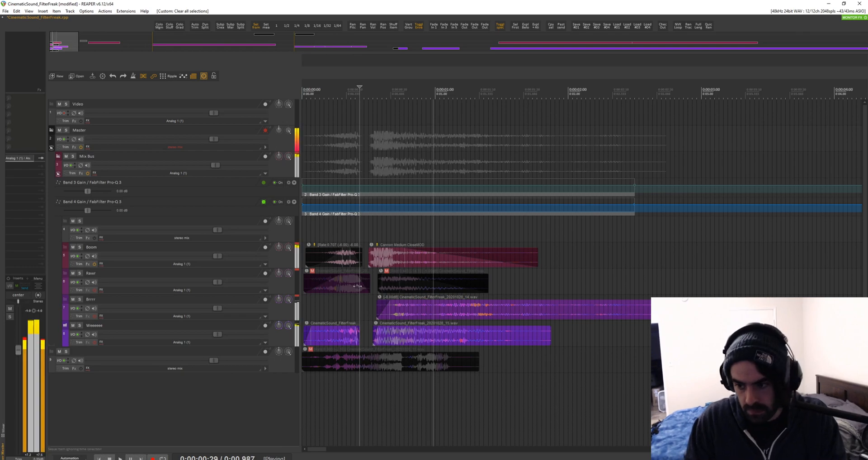
click(465, 306)
key(space)
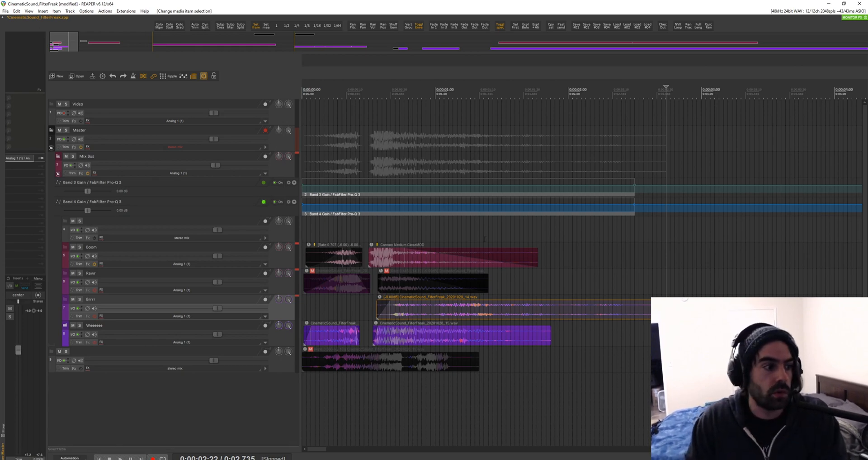
Step: Select the muted recording on the unnamed track below Weeeeee and place the edit cursor at 0.766 s
drag(391, 361, 353, 359)
click(382, 367)
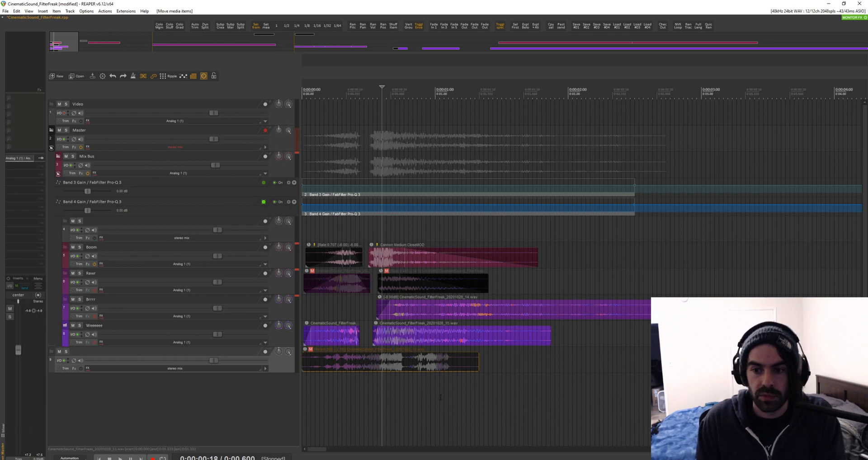
click(404, 369)
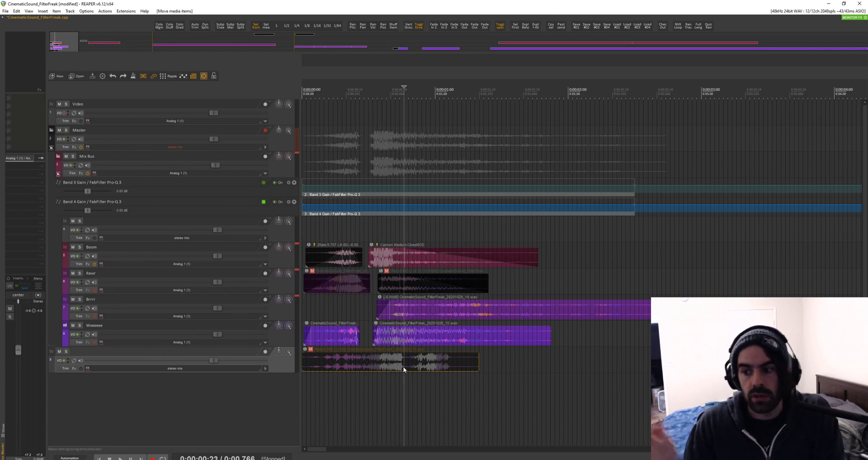
Step: Open the Boom track's effects chain and move its window higher over the arrangement
click(155, 253)
drag(497, 272, 564, 154)
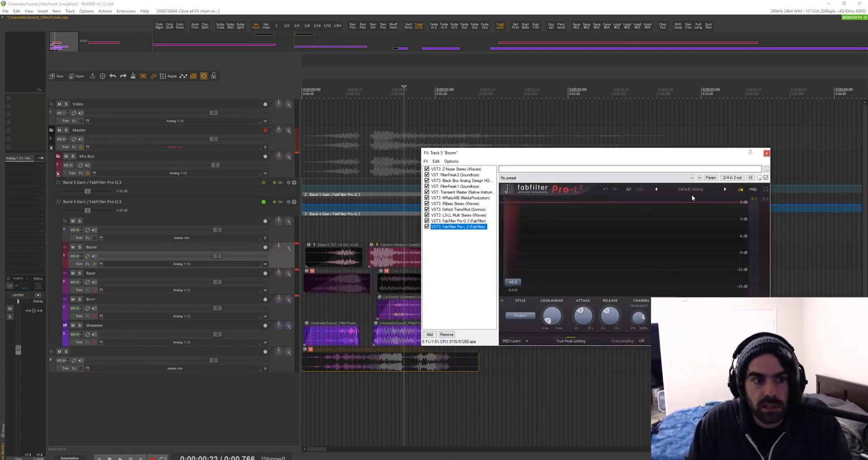
drag(698, 154, 700, 139)
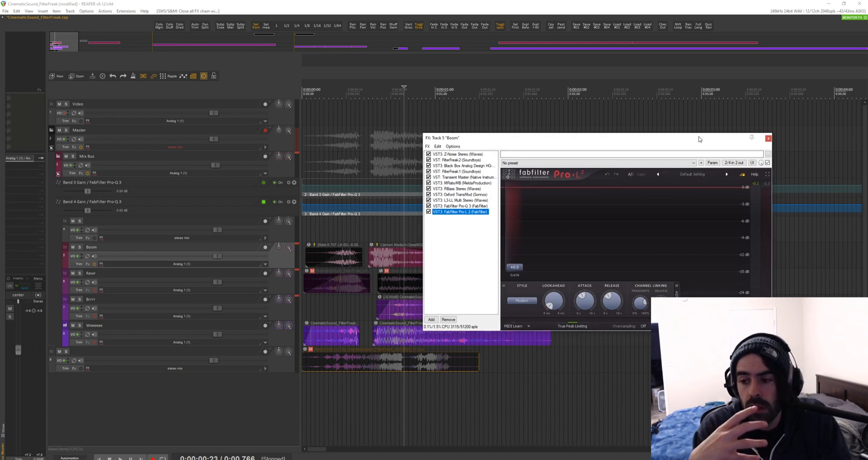